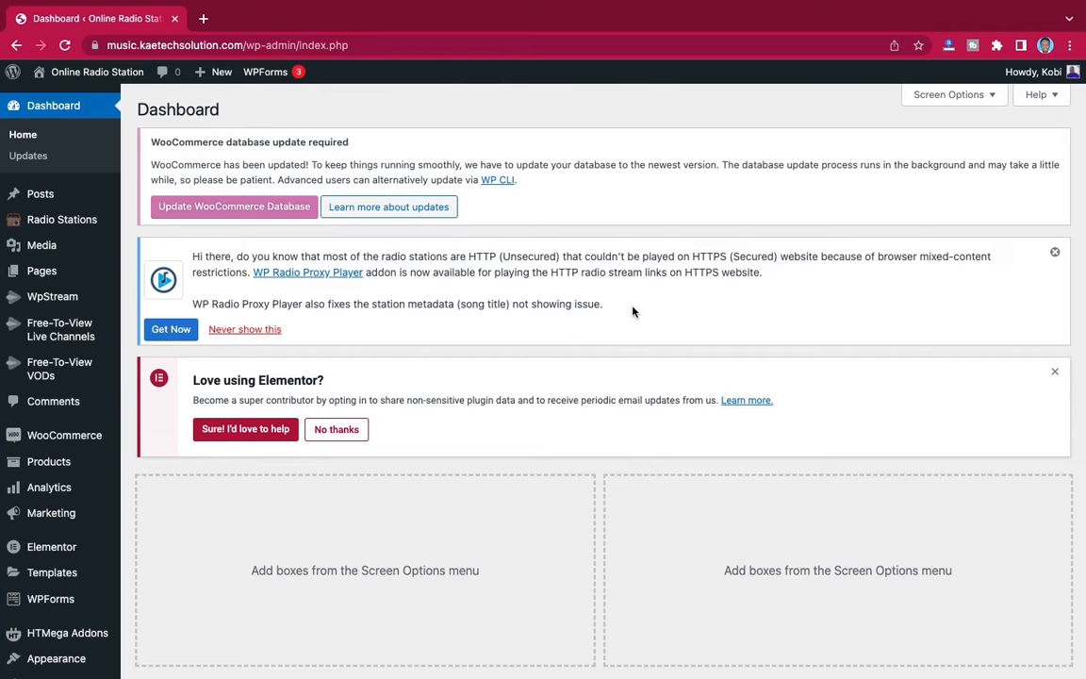
# - Search the directory of installable plugins for "playlist"
pyautogui.scroll(-2, 49, 522)
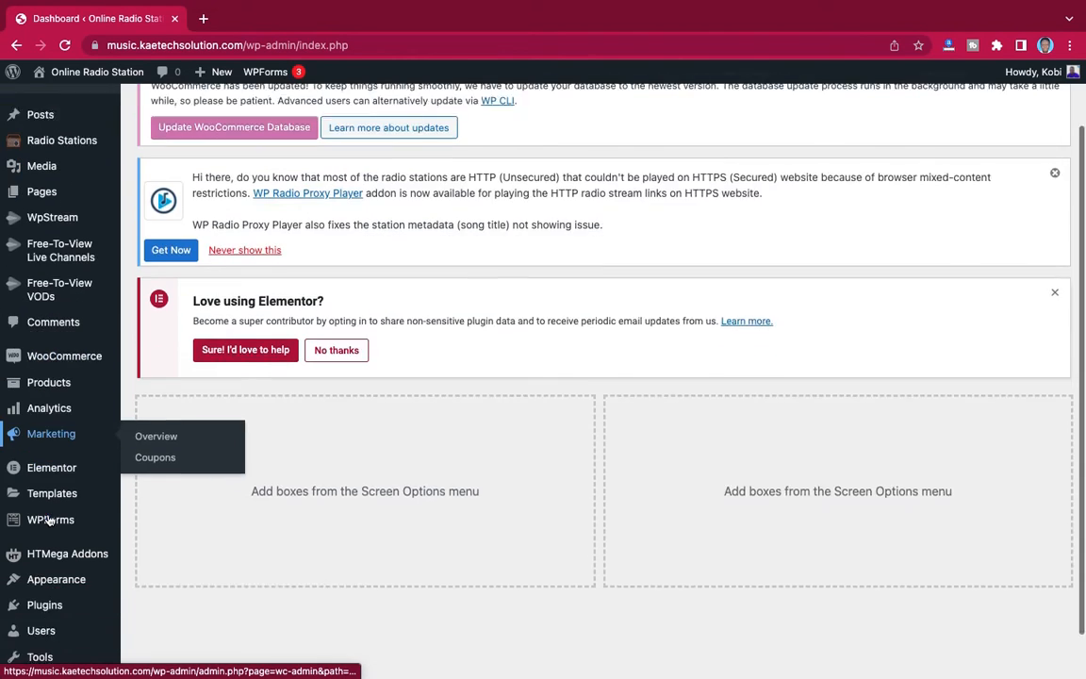
pyautogui.scroll(-2, 49, 521)
pyautogui.moveTo(41, 560)
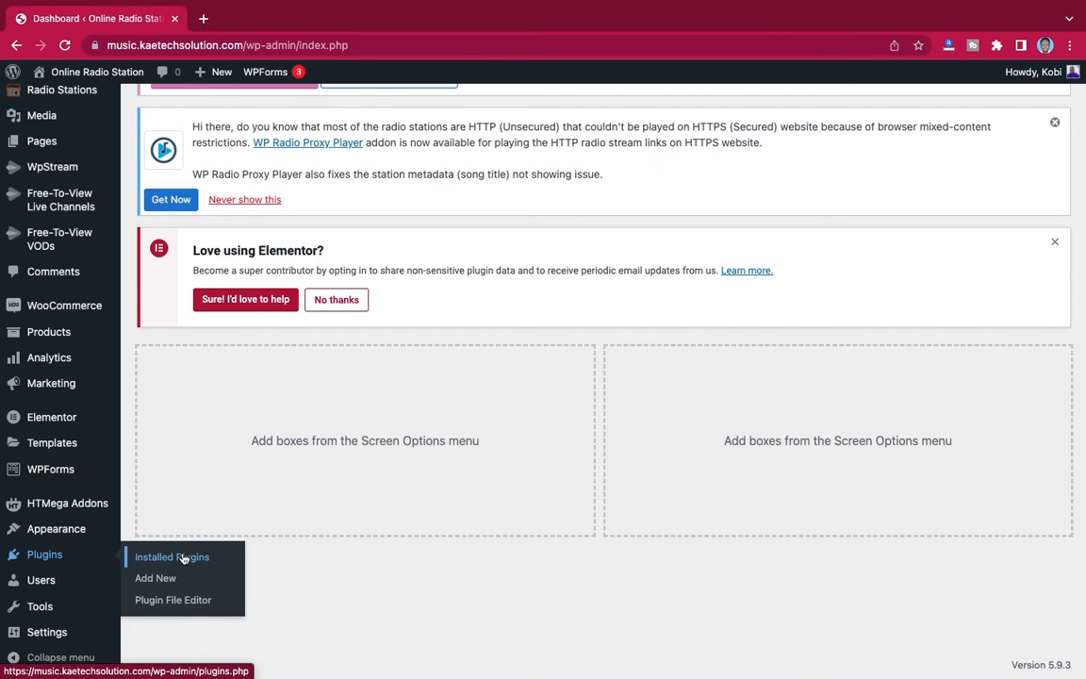
pyautogui.click(155, 582)
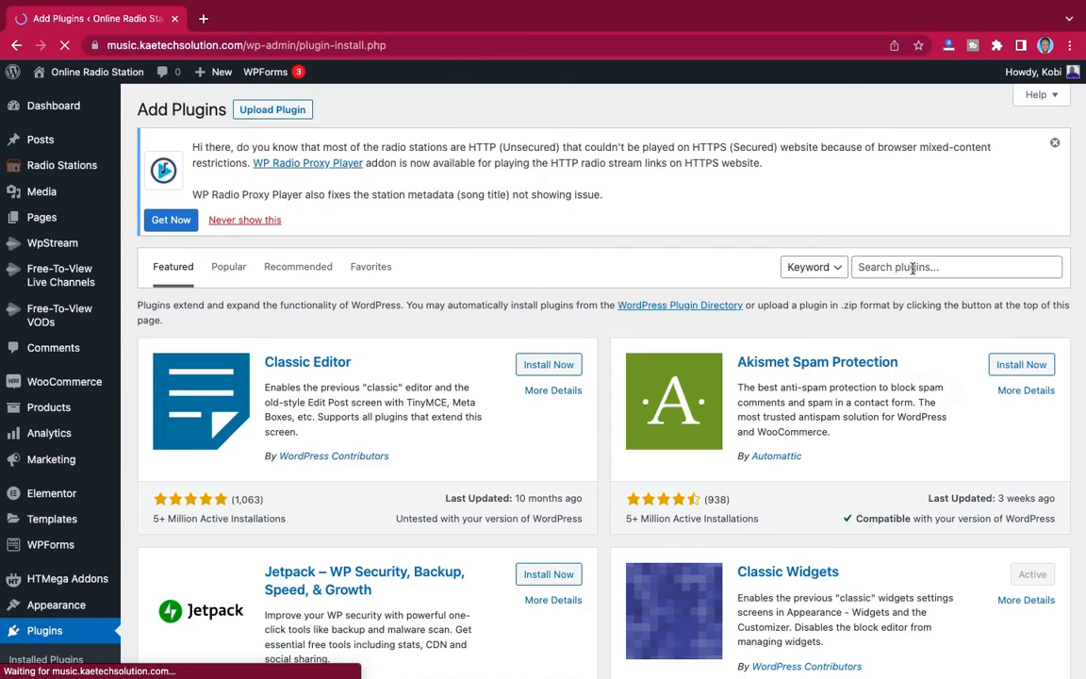
pyautogui.click(912, 267)
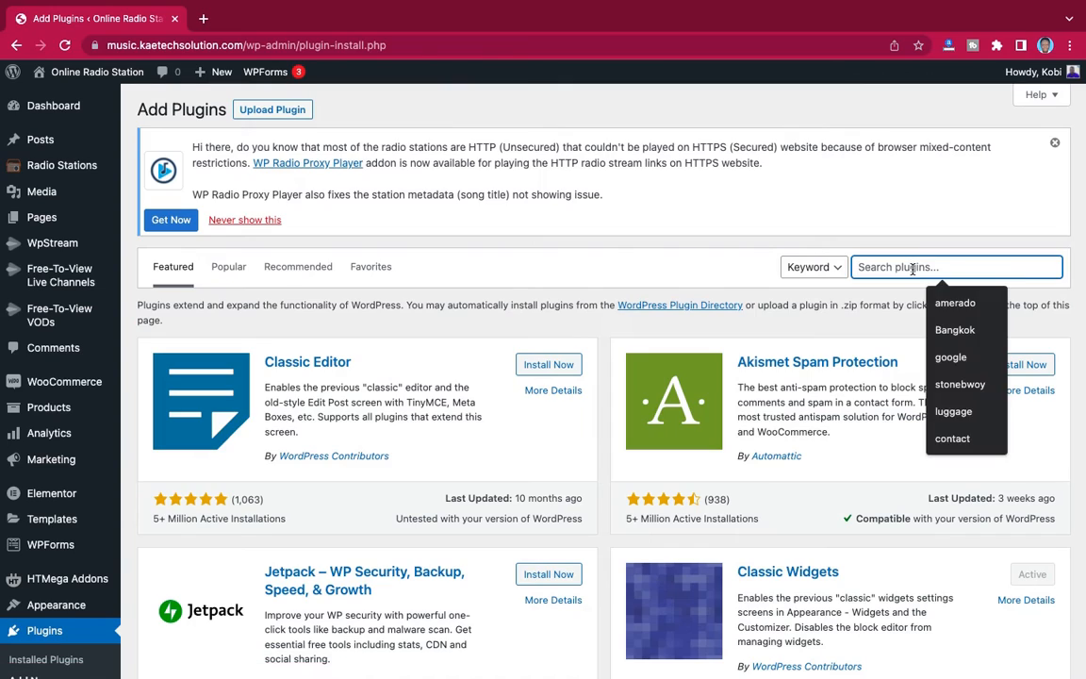
pyautogui.write('playlist')
# - Install and activate the AudioIgniter Music Player plugin from the search results
pyautogui.scroll(-3, 803, 441)
pyautogui.scroll(-3, 803, 445)
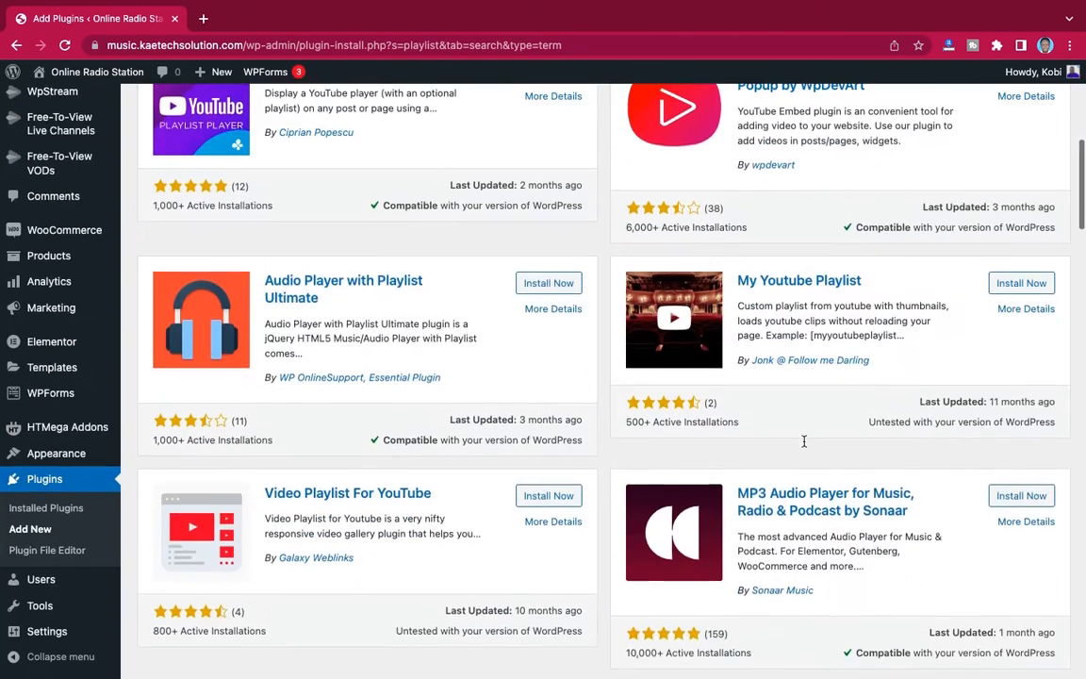
pyautogui.scroll(2, 803, 445)
pyautogui.scroll(-3, 803, 445)
pyautogui.scroll(-3, 804, 445)
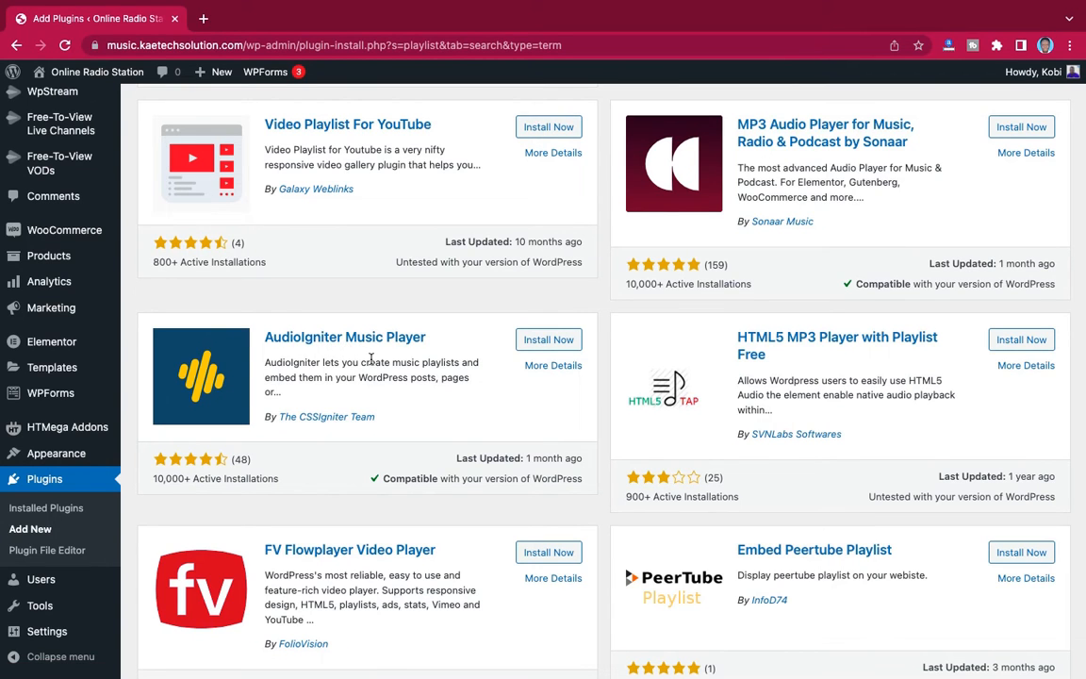
pyautogui.scroll(5, 370, 359)
pyautogui.scroll(-4, 370, 364)
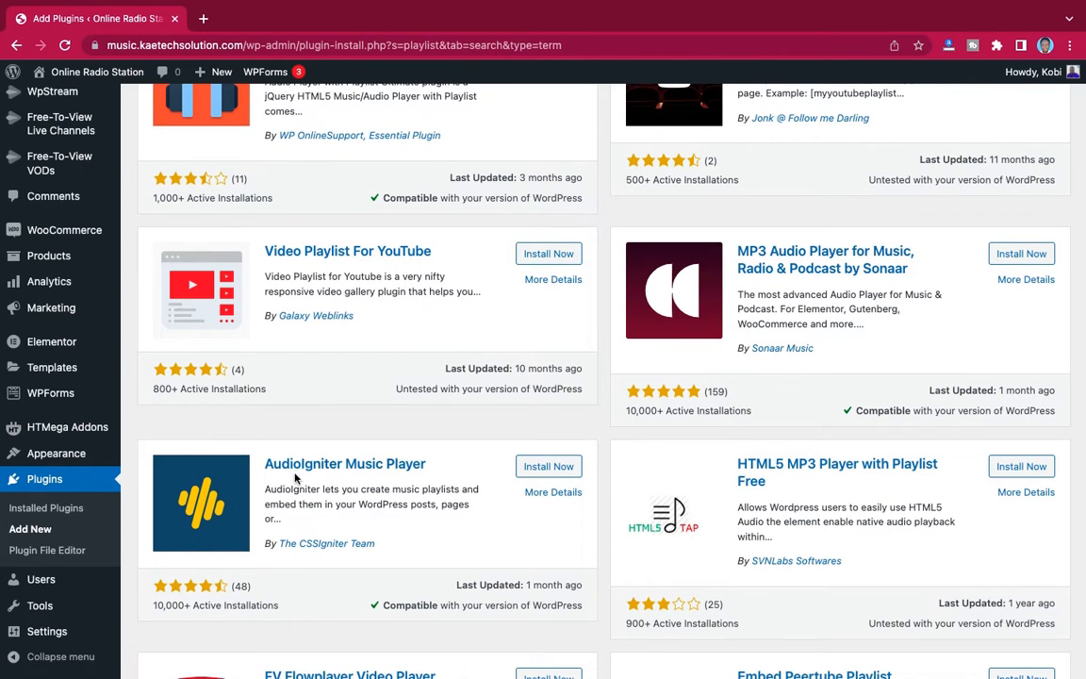
pyautogui.scroll(-1, 345, 493)
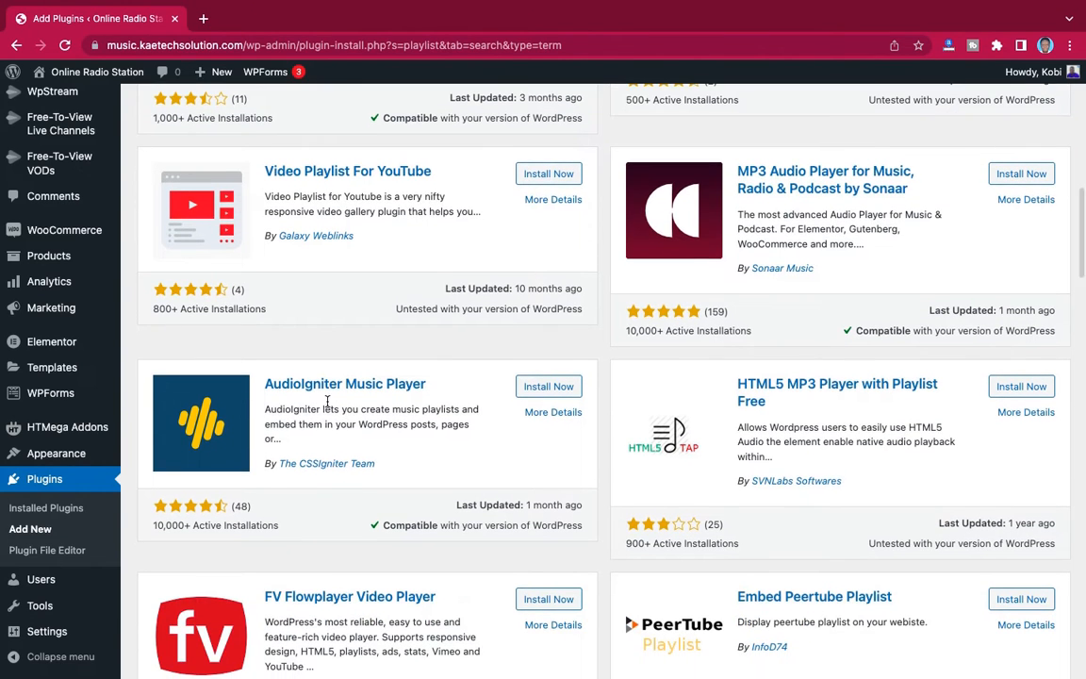
pyautogui.click(554, 391)
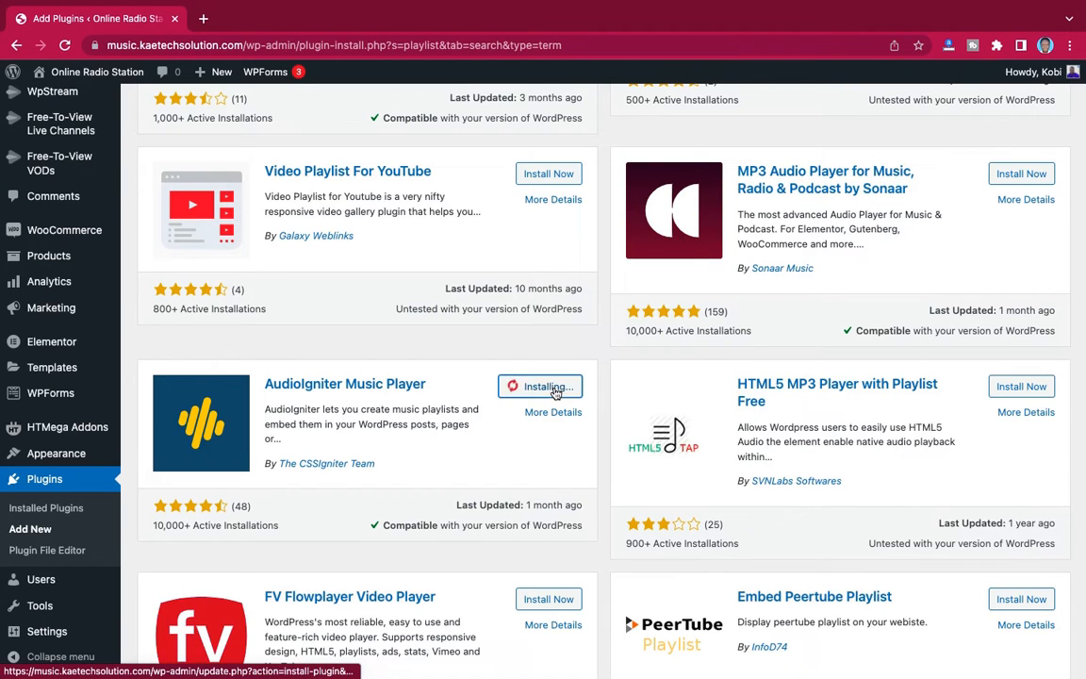
pyautogui.click(557, 389)
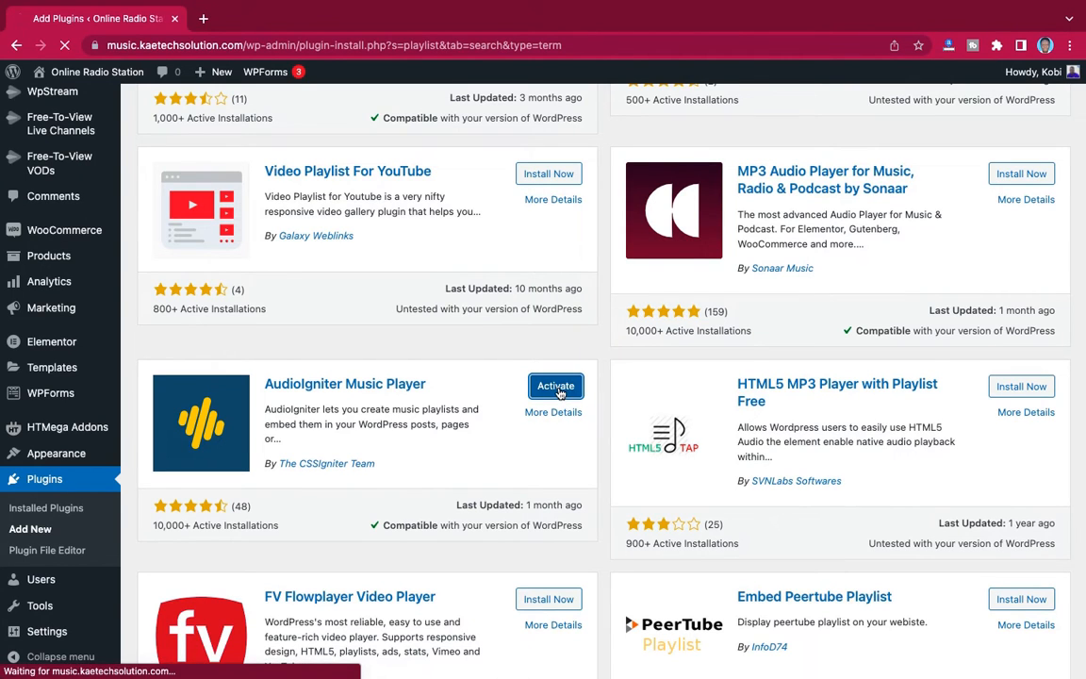
# - Start a new AudioIgniter playlist and title it "Playlist 1"
pyautogui.scroll(-10, 705, 366)
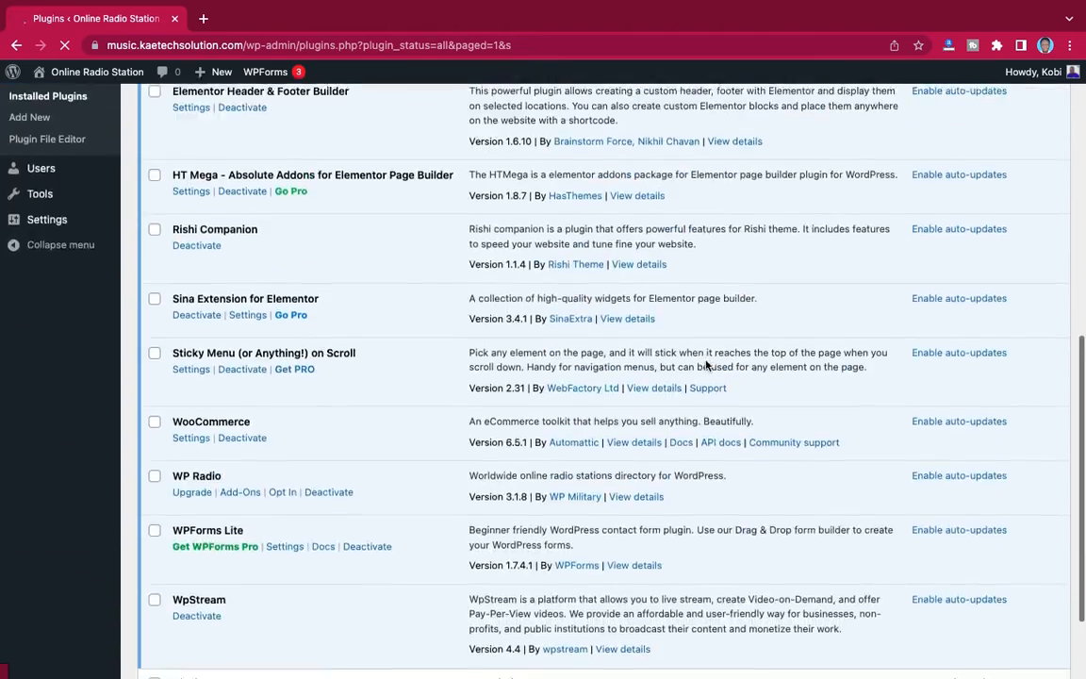
pyautogui.scroll(10, 705, 366)
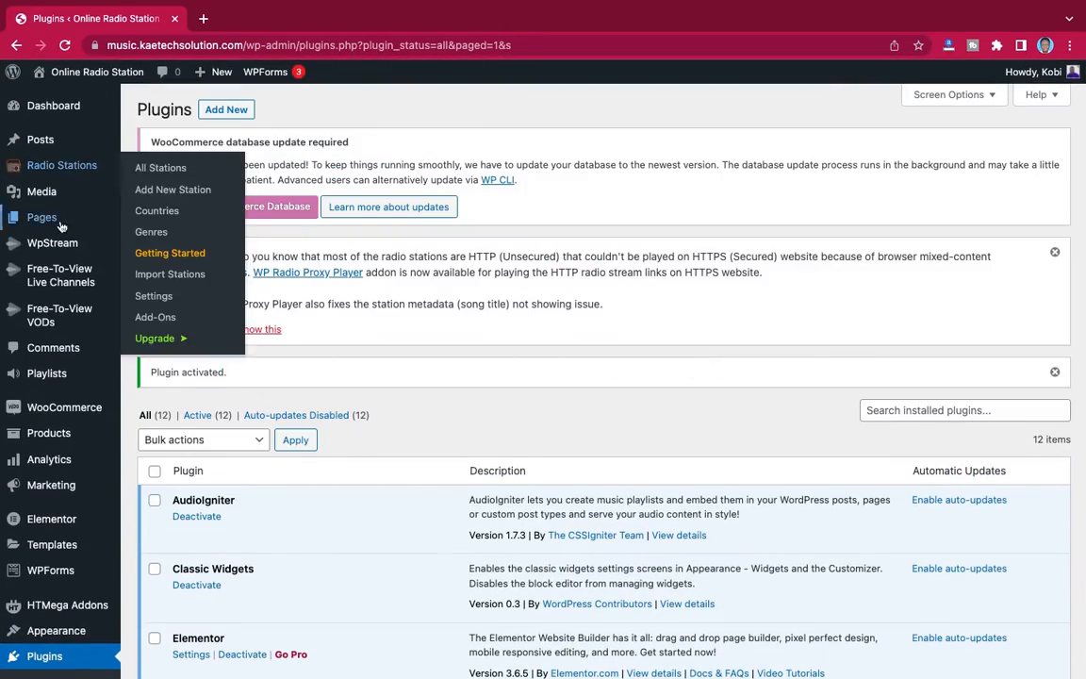
pyautogui.moveTo(49, 374)
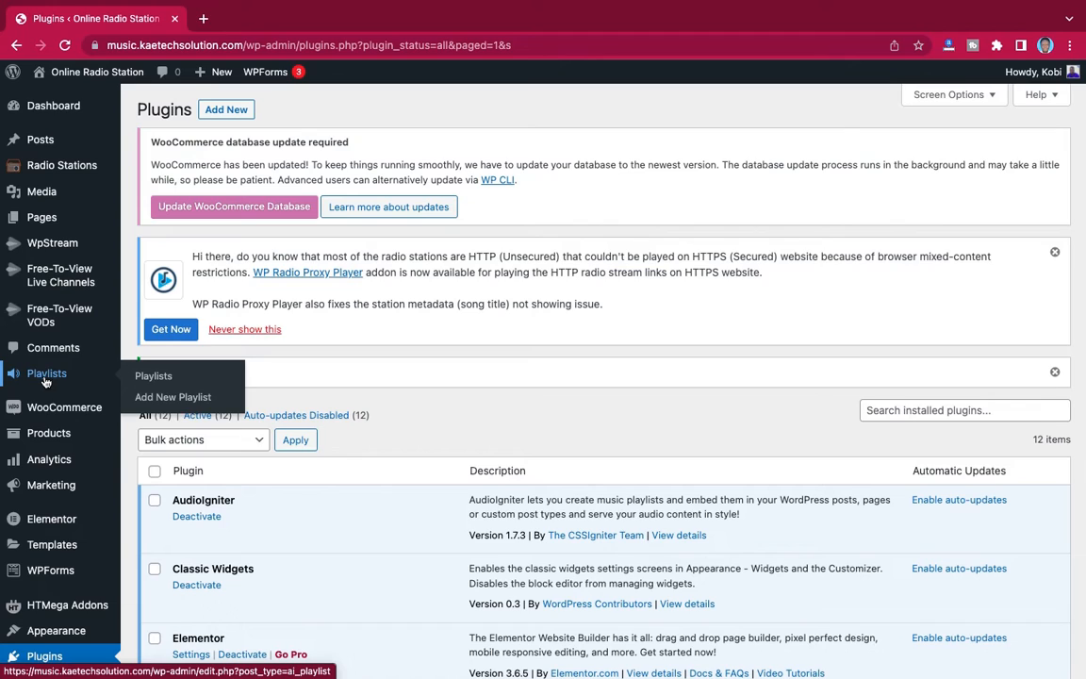
pyautogui.click(159, 400)
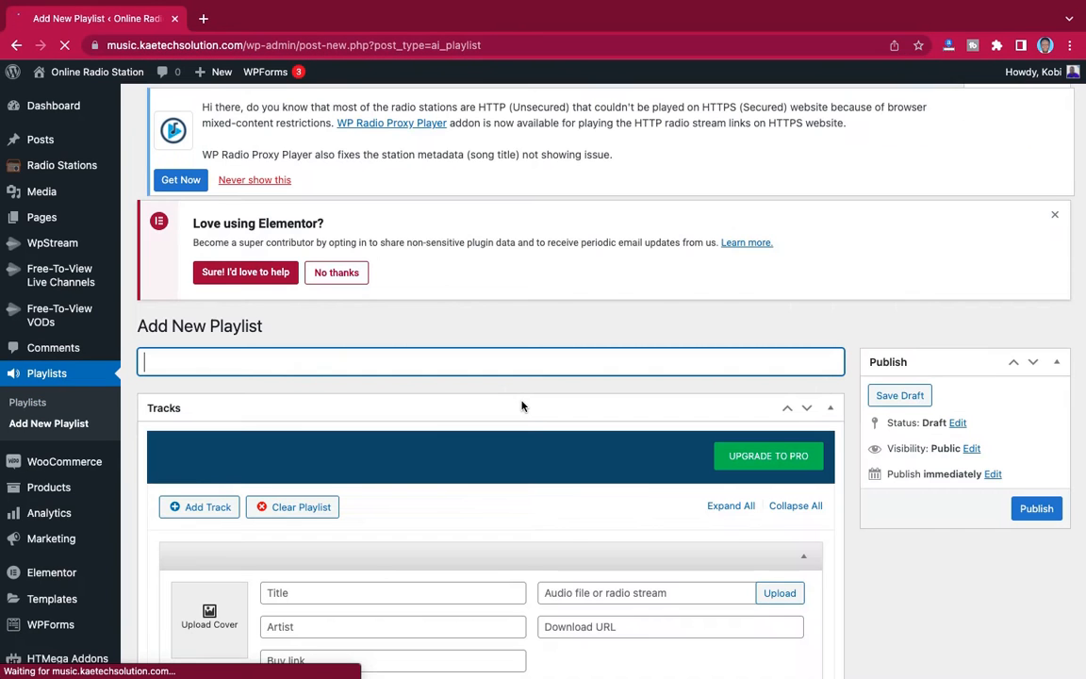
pyautogui.scroll(-8, 522, 405)
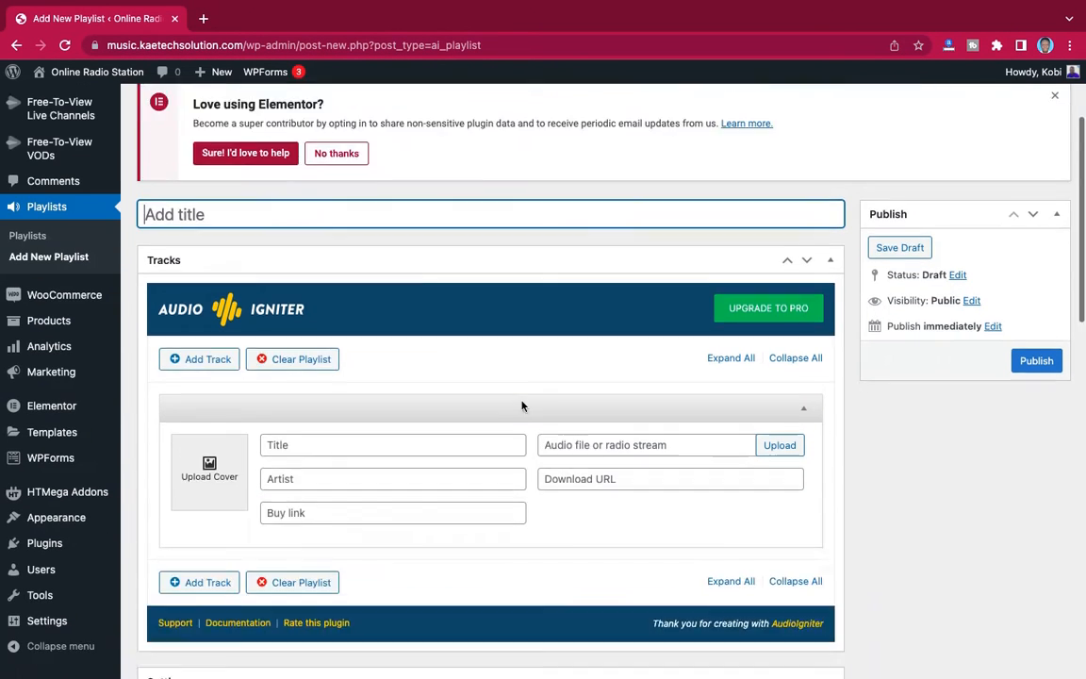
pyautogui.scroll(7, 523, 408)
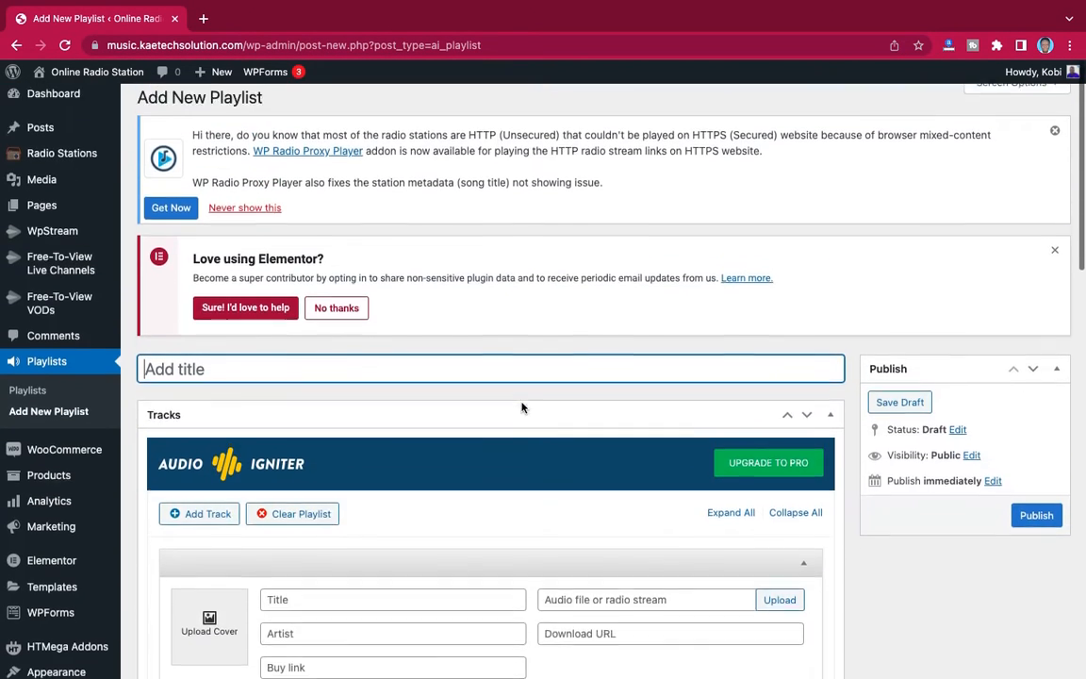
pyautogui.scroll(-3, 523, 408)
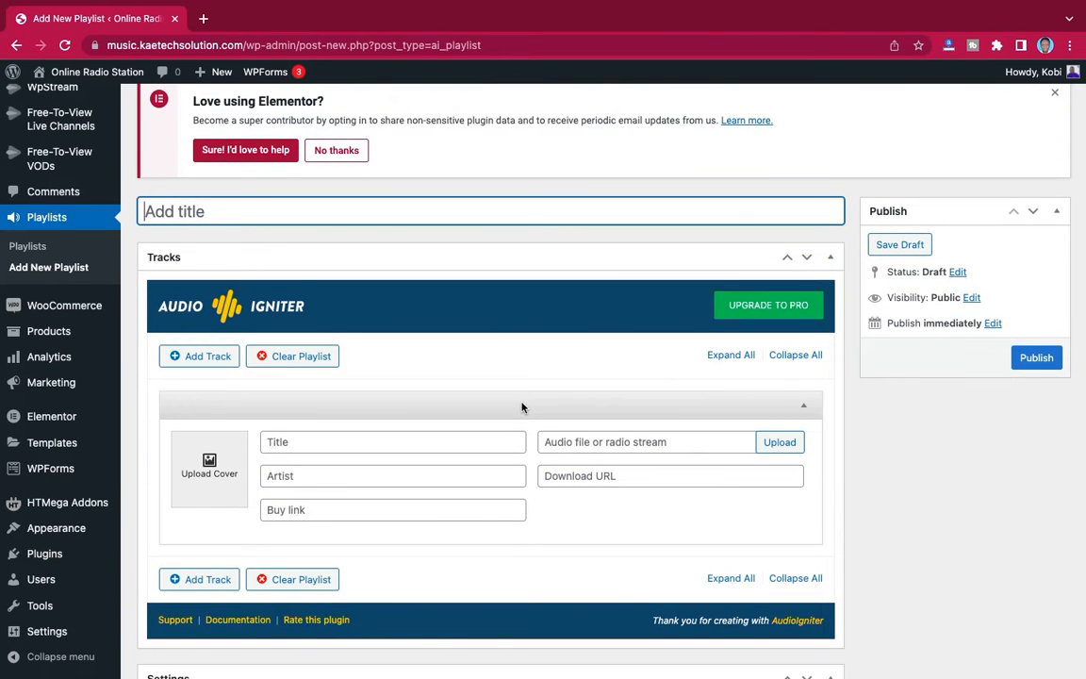
pyautogui.scroll(2, 521, 407)
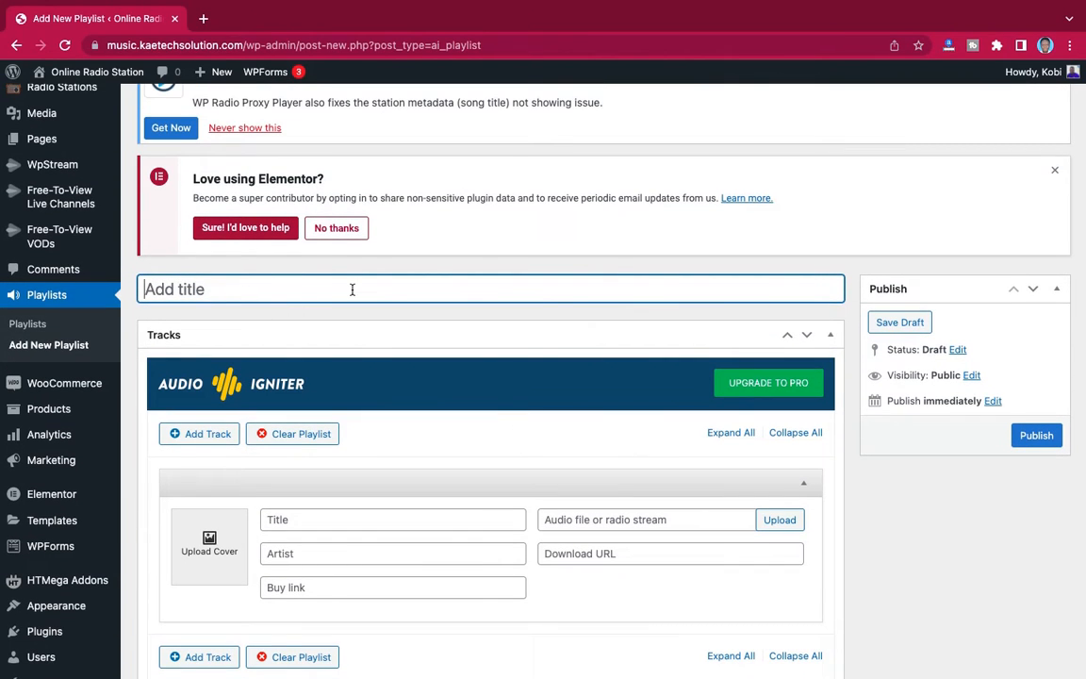
pyautogui.write('Playlist 1')
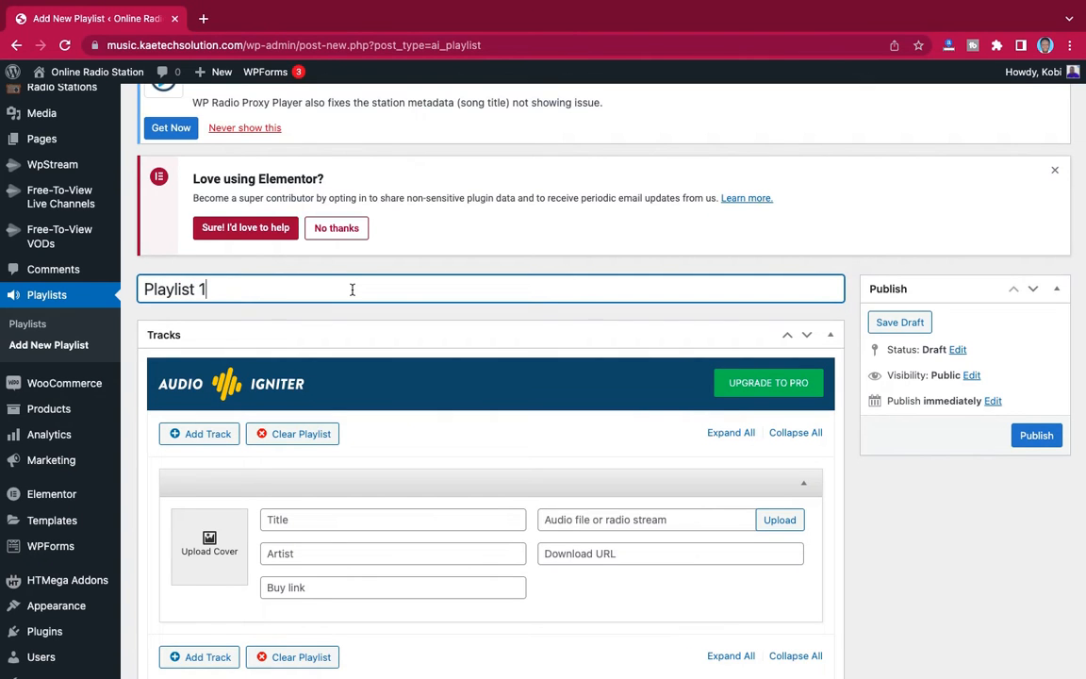
# - Upload the Jah-Jah-Bangs-Quincas-Moreira MP3 from the Downloads folder as audio for the playlist's first track
pyautogui.scroll(-5, 449, 351)
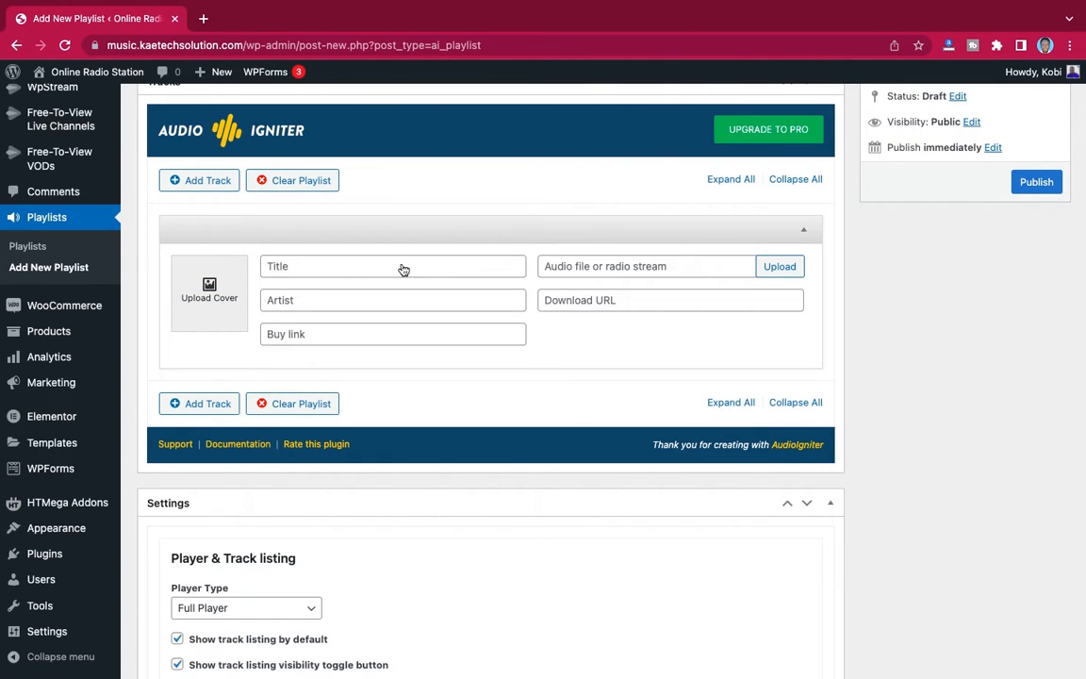
pyautogui.click(779, 268)
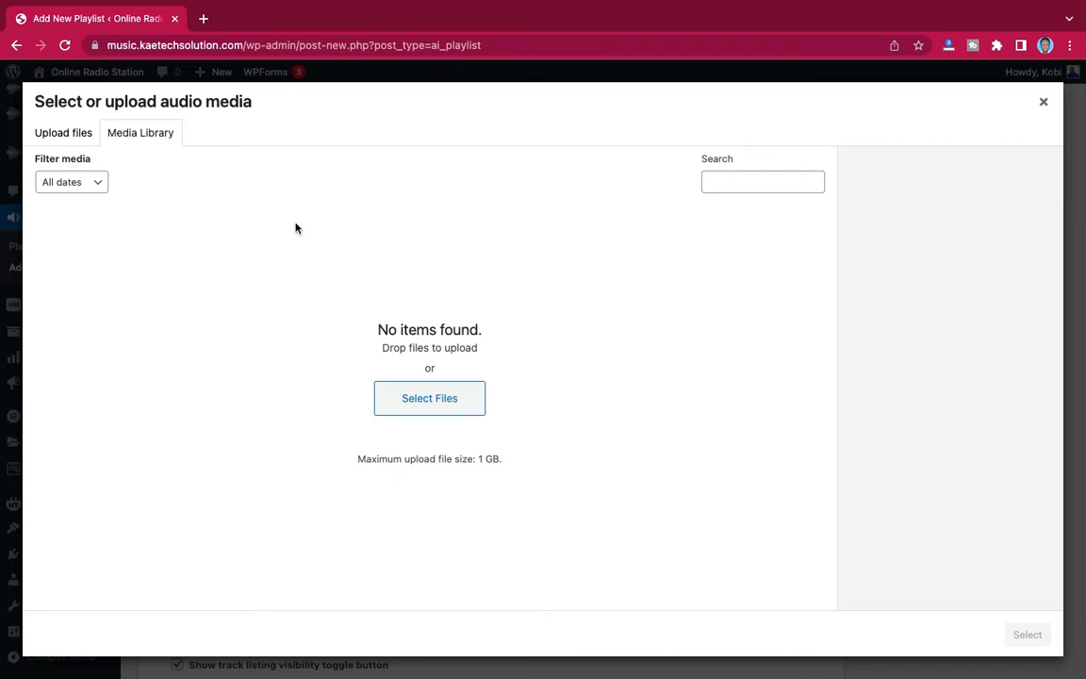
pyautogui.click(61, 135)
pyautogui.click(139, 133)
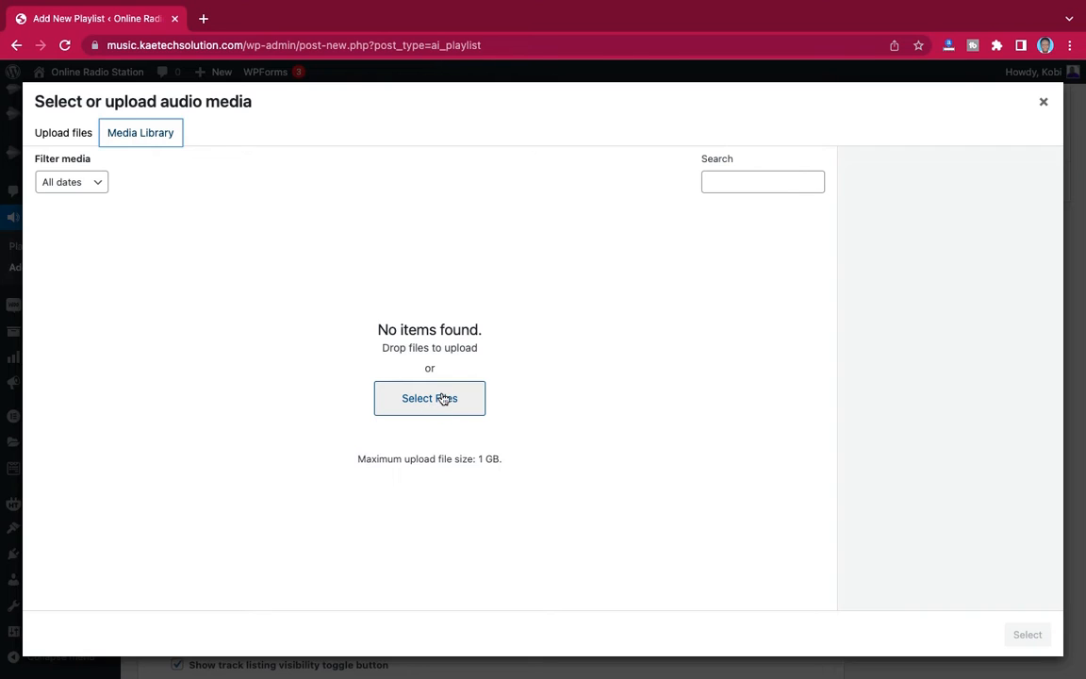
pyautogui.click(439, 403)
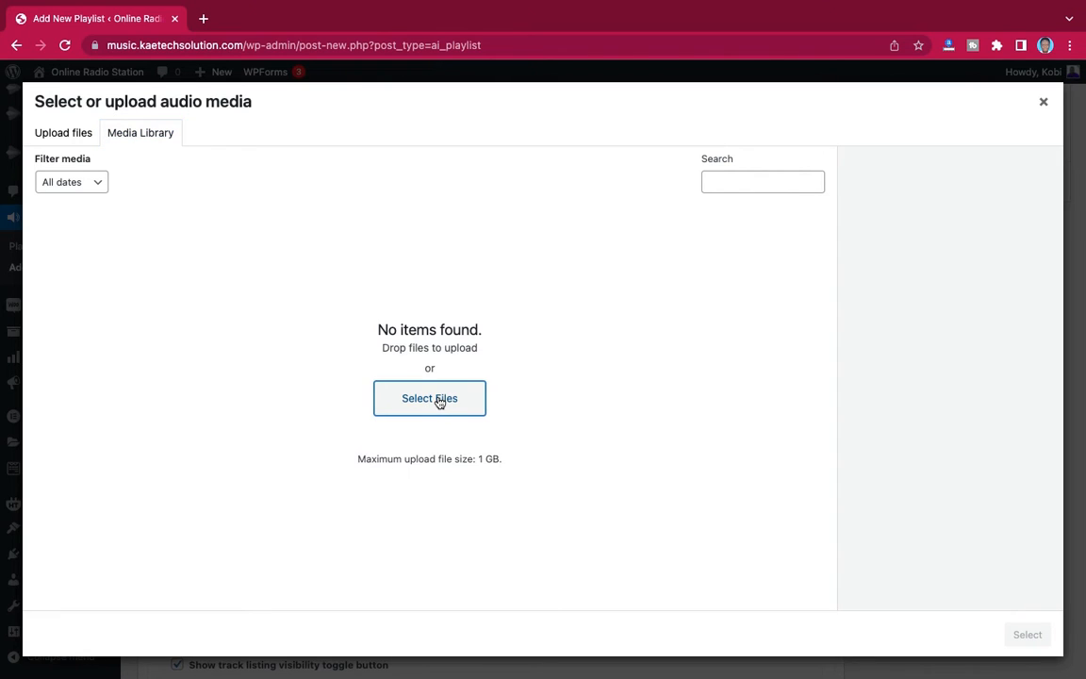
pyautogui.click(487, 400)
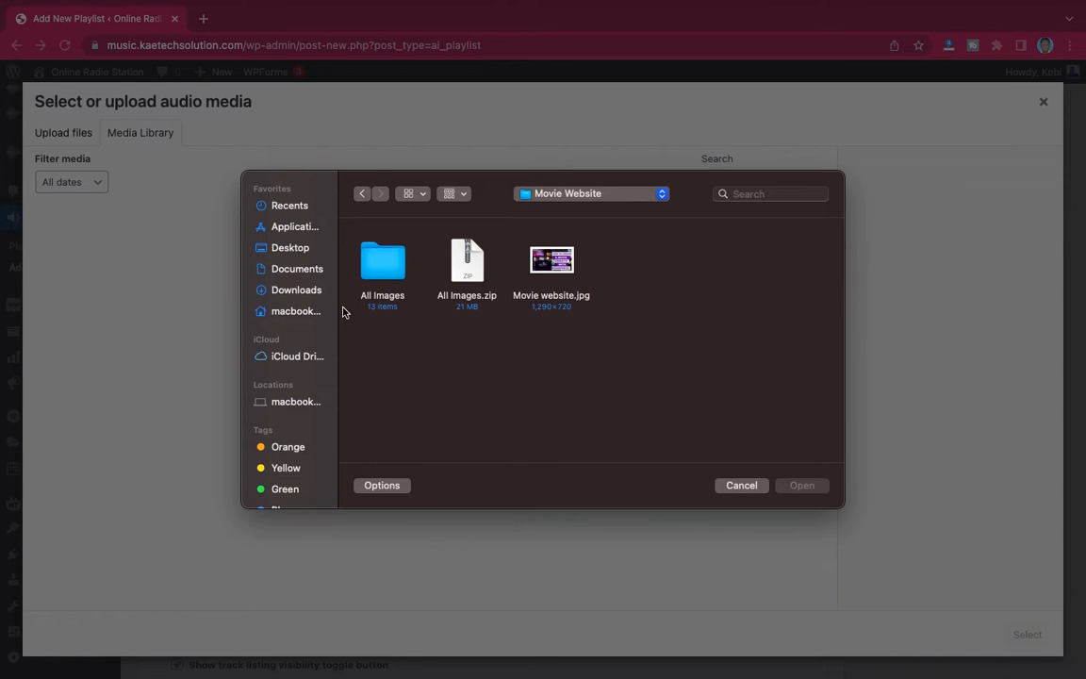
pyautogui.click(296, 292)
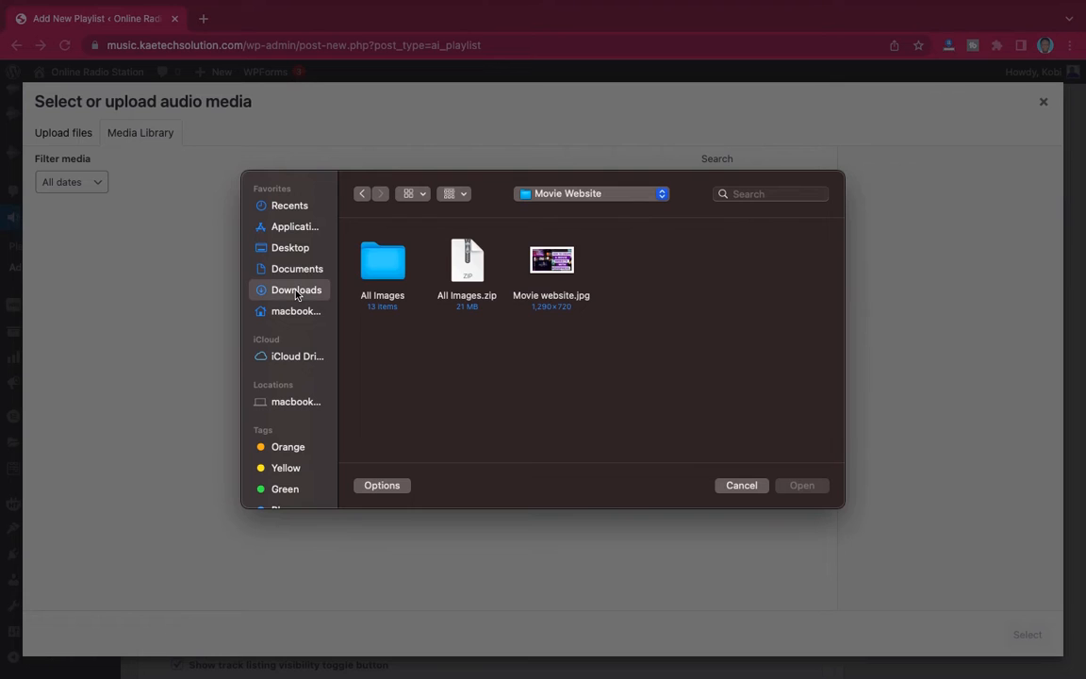
pyautogui.scroll(-5, 623, 324)
pyautogui.scroll(-15, 623, 325)
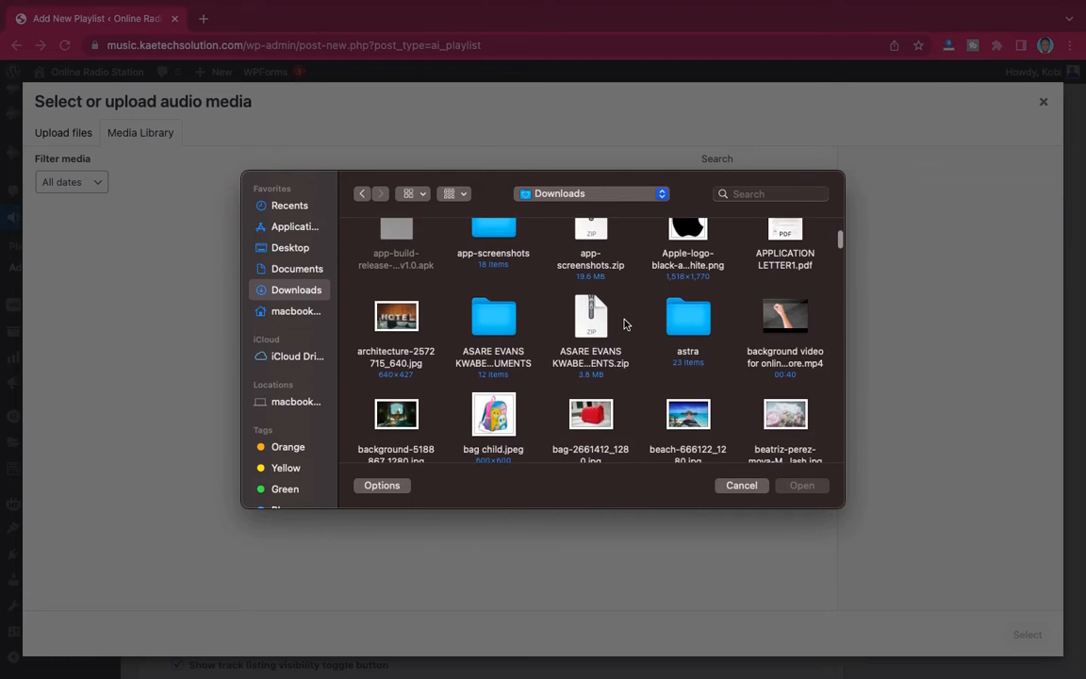
pyautogui.scroll(-15, 623, 324)
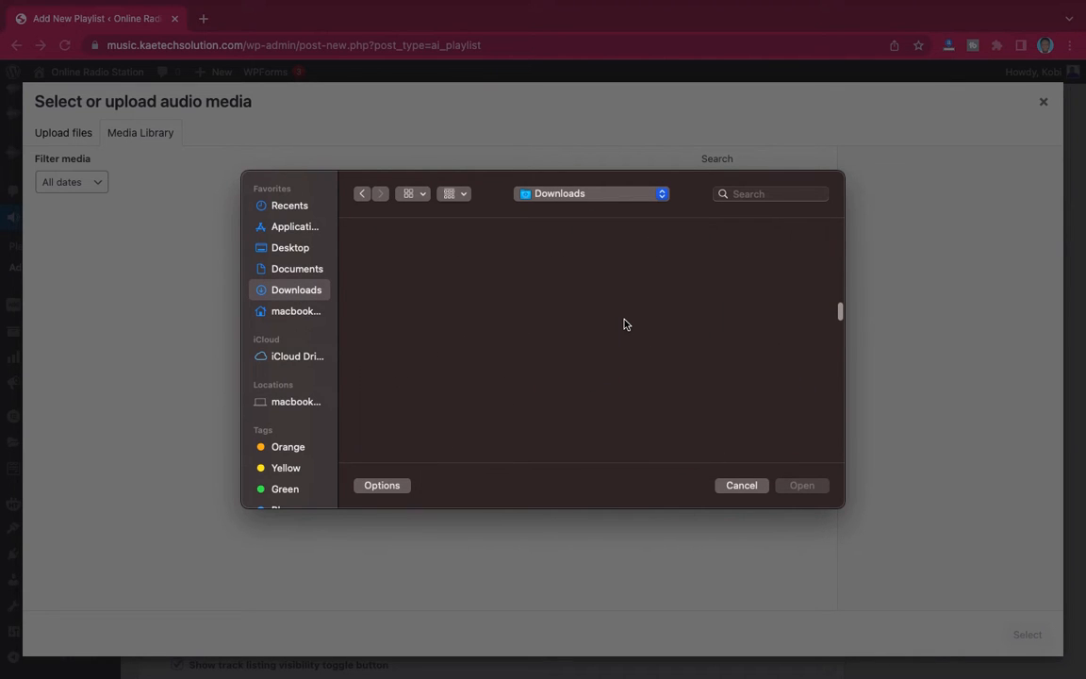
pyautogui.press('j')
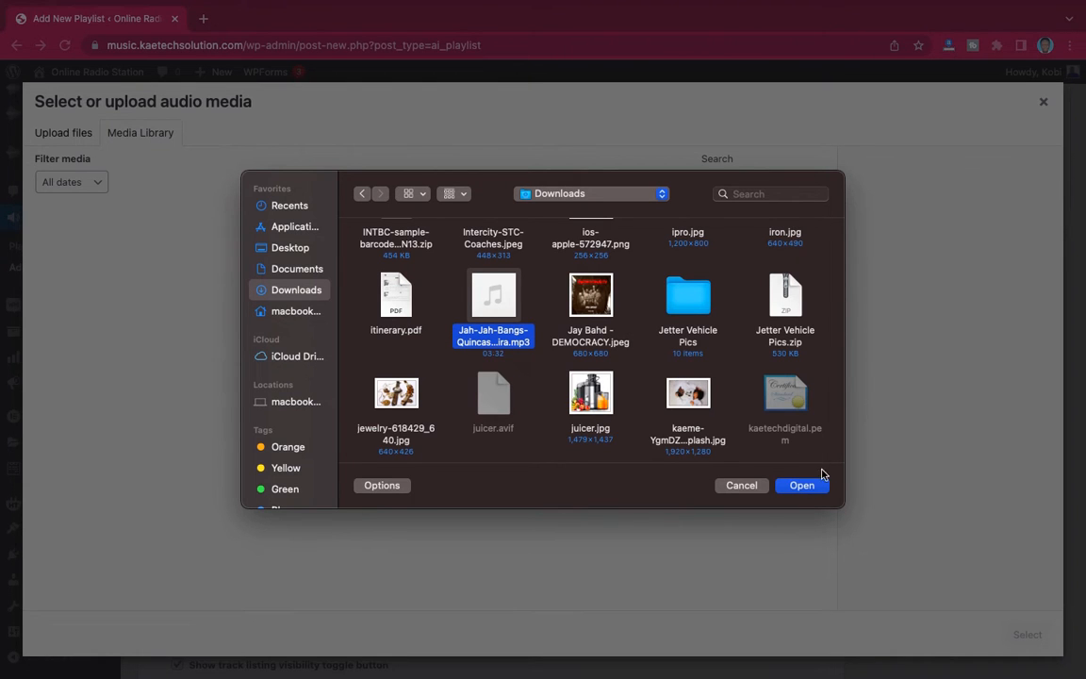
pyautogui.click(801, 486)
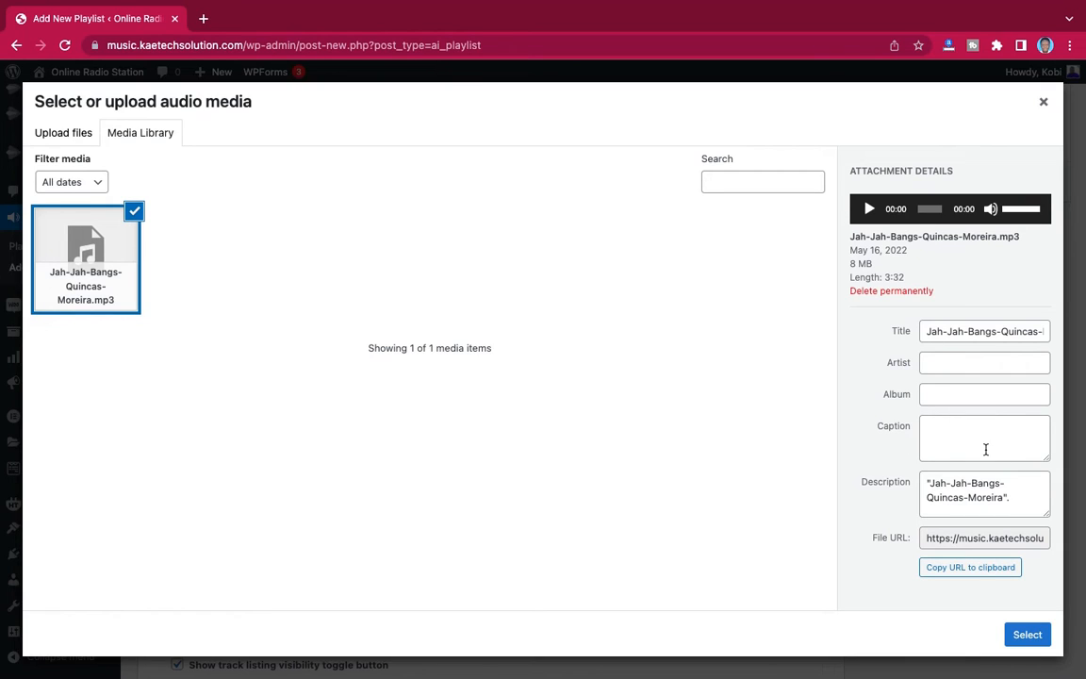
# - Set the uploaded audio's title to "Kweku The Traveller", artist to "Black Sherif" and album to "Single"
pyautogui.click(1005, 329)
pyautogui.tripleClick(1005, 329)
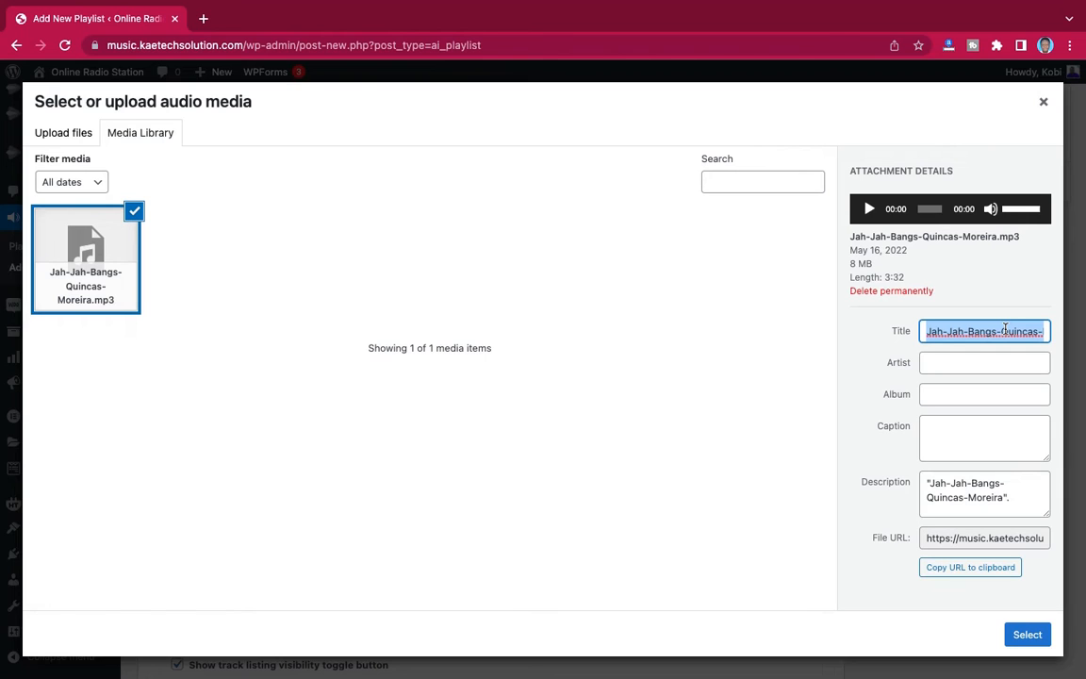
pyautogui.write('Kweku The Traveller')
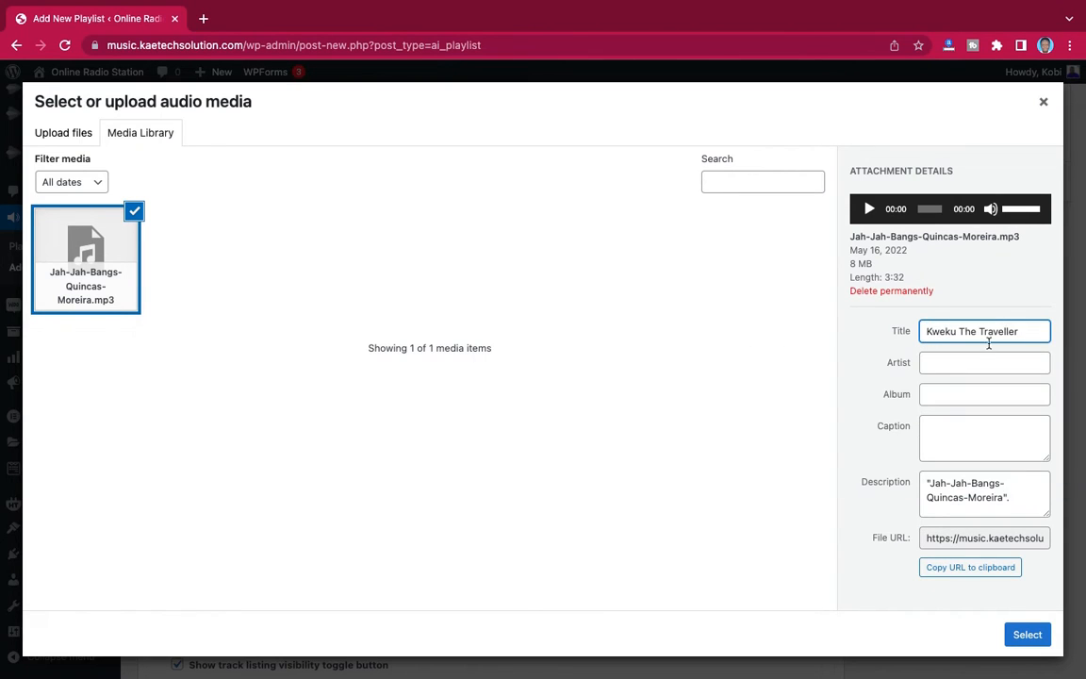
pyautogui.click(975, 360)
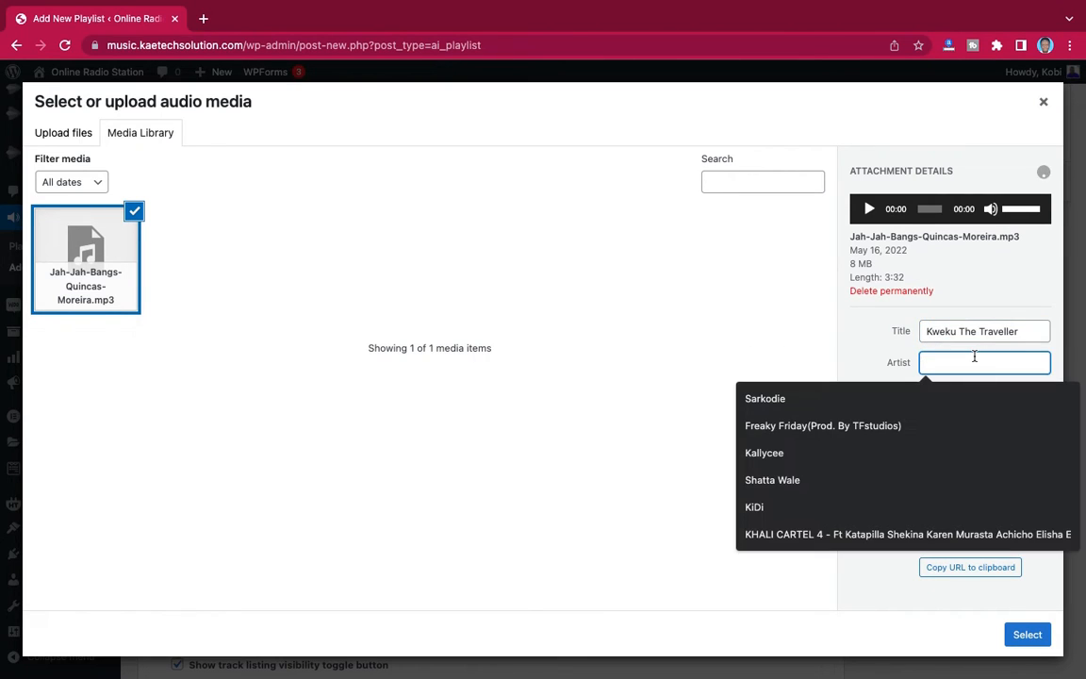
pyautogui.write('Black Sherif')
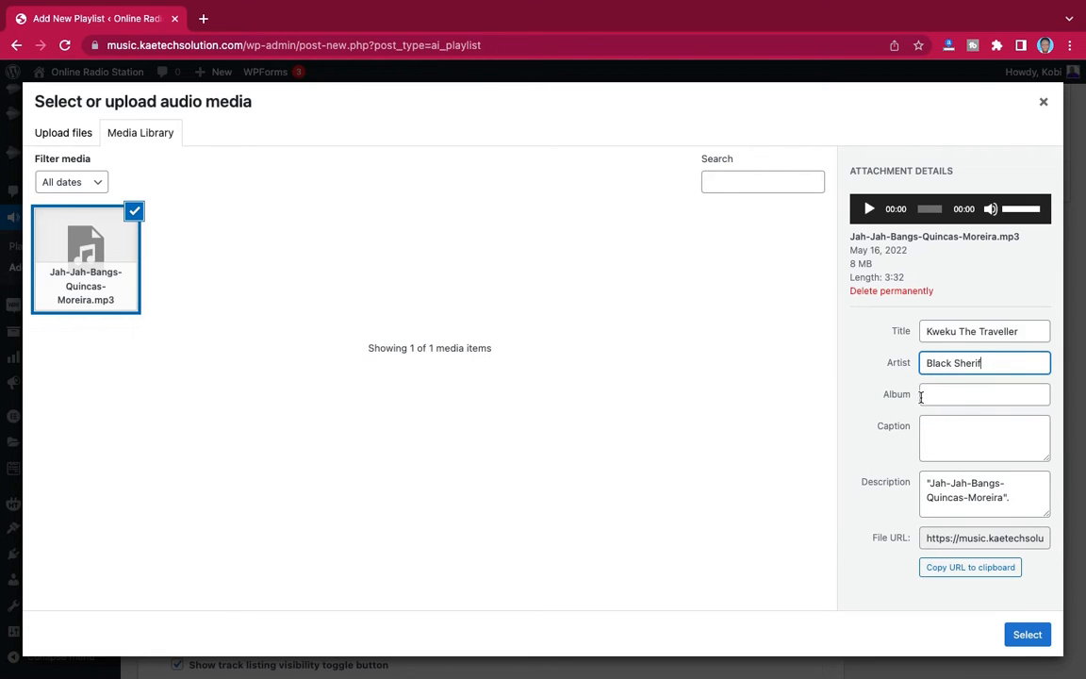
pyautogui.click(954, 399)
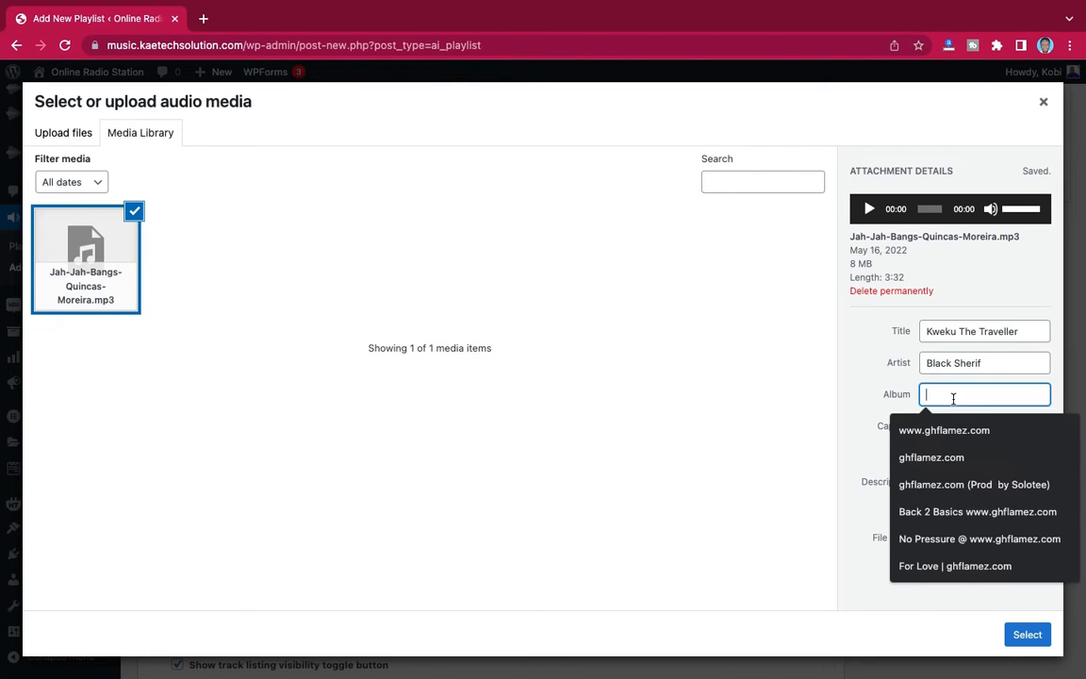
pyautogui.write('Single')
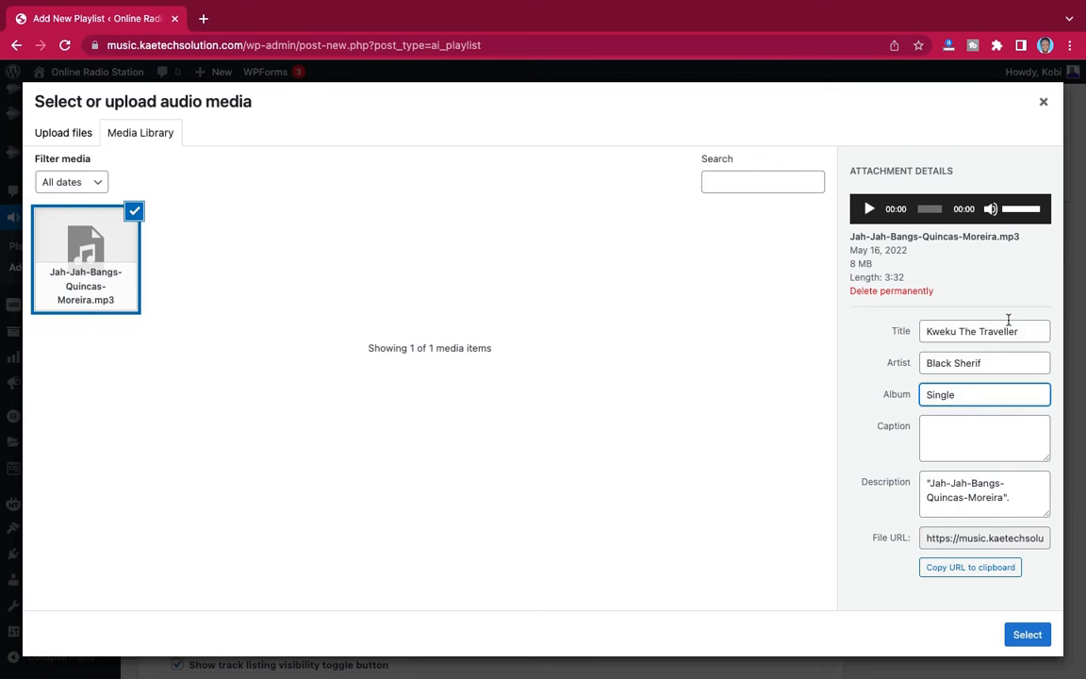
# - Use the uploaded audio for the first track and set the track's artist to "Black Sherif"
pyautogui.click(1025, 635)
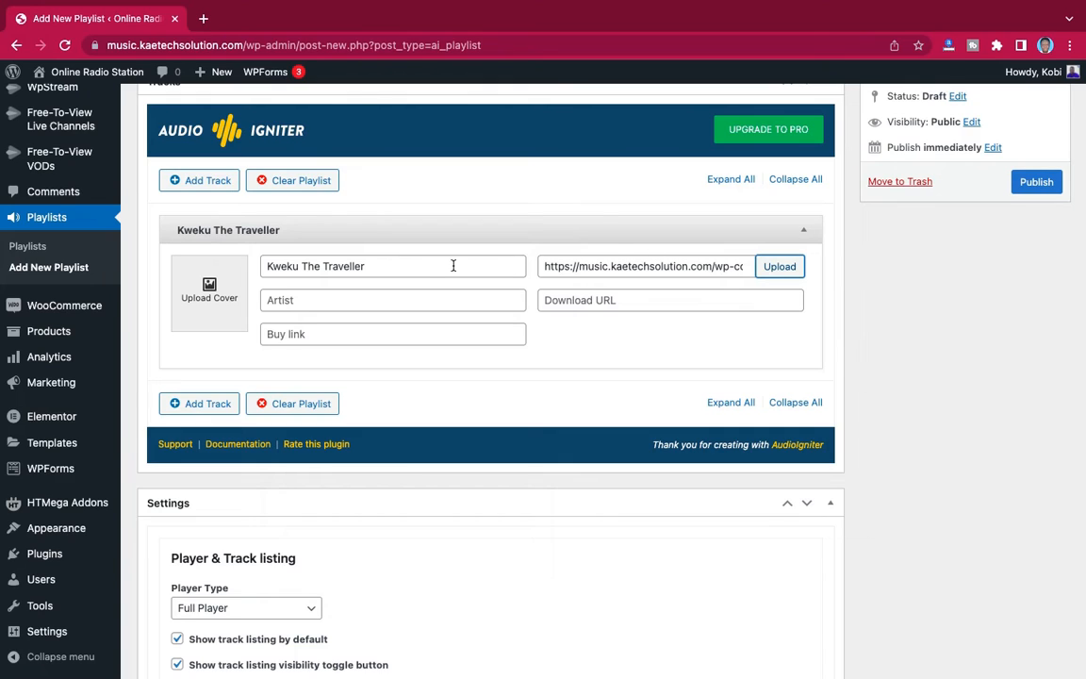
pyautogui.click(305, 299)
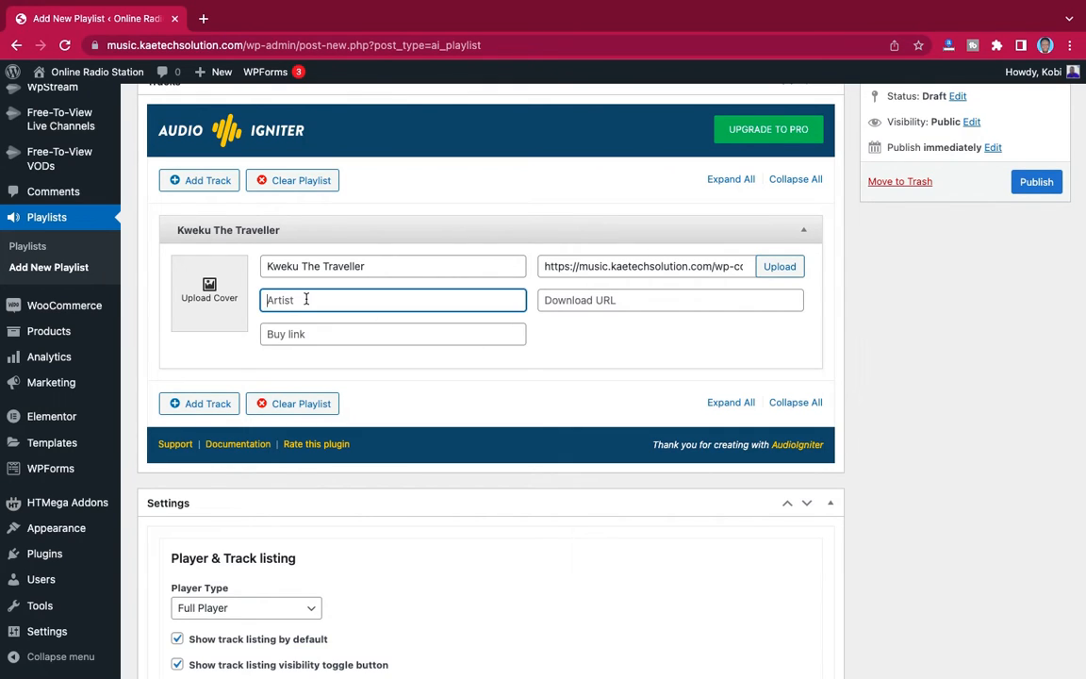
pyautogui.write('K')
pyautogui.press('BackSpace')
pyautogui.write('Black Sherif')
# - Copy the first track's audio file URL into its download URL
pyautogui.click(592, 266)
pyautogui.tripleClick(588, 266)
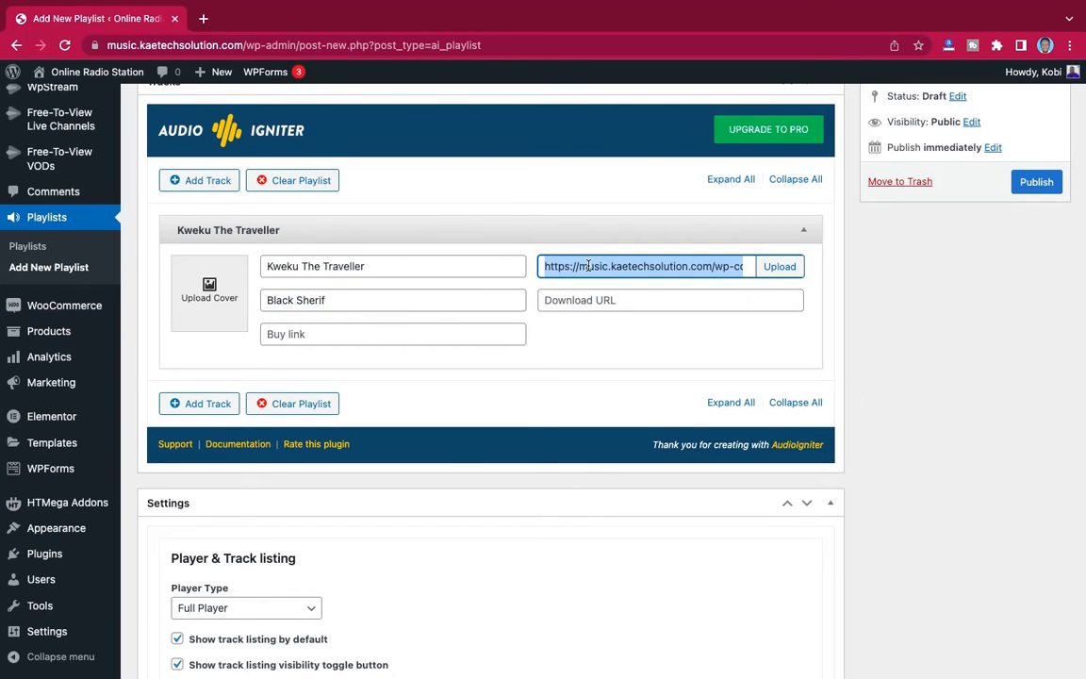
pyautogui.click(606, 298)
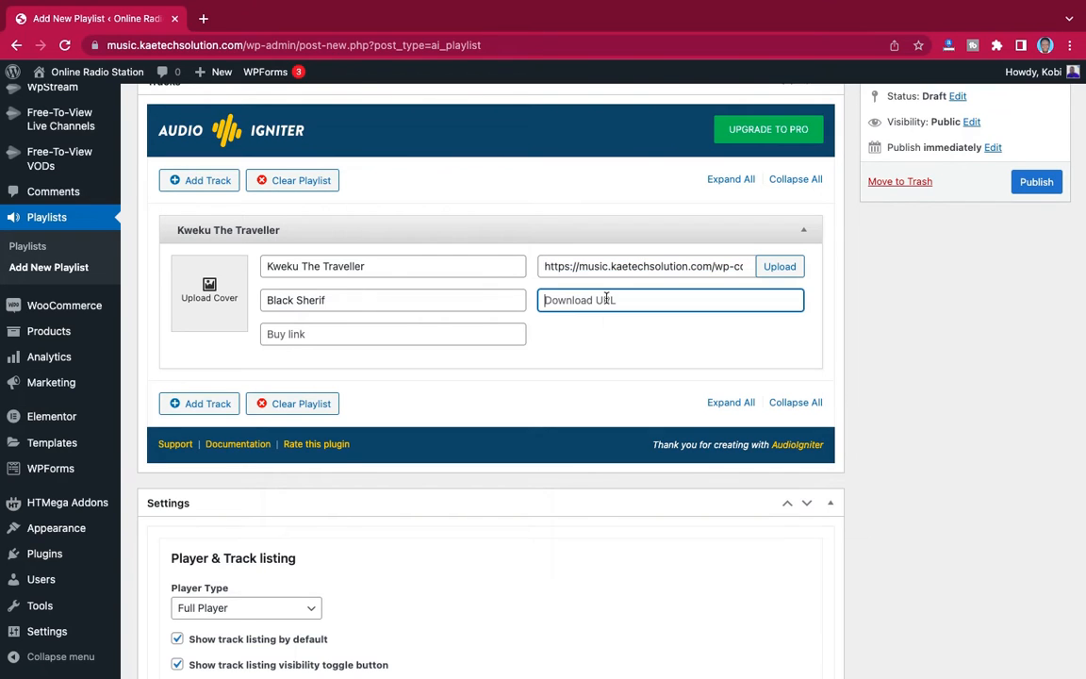
pyautogui.press('super+v')
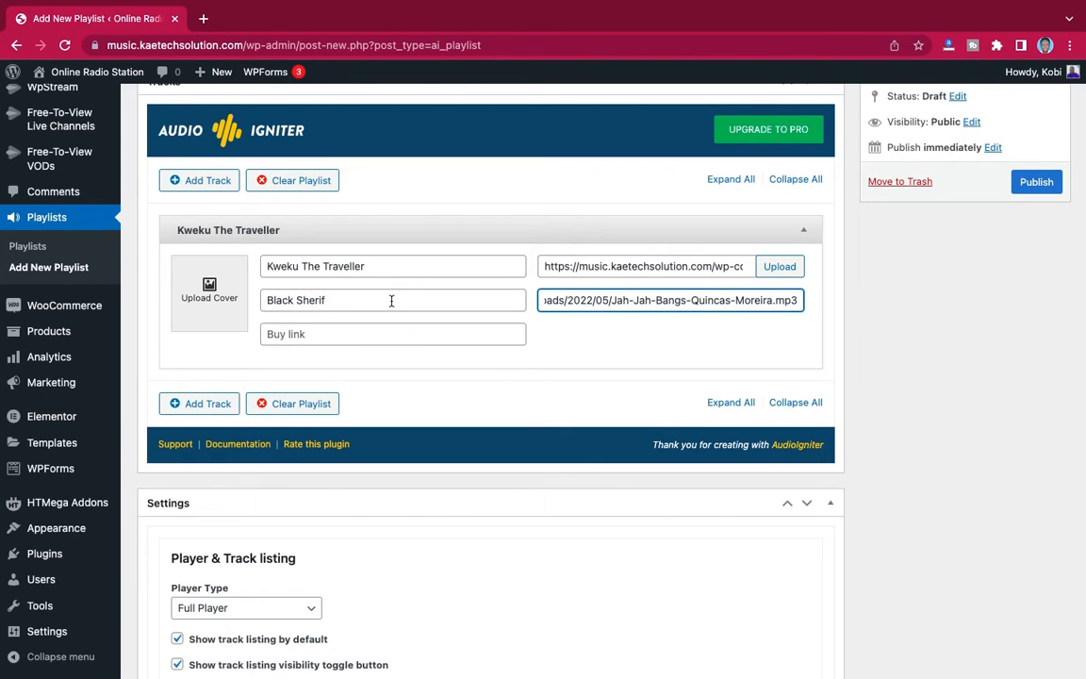
# - Upload the Dj Sarkcess Touch it, Jay Bahd - DEMOCRACY, Khaid - SKI, Kwaku The Traveller and Medikal - Abena Korkor images from Downloads as cover choices
pyautogui.click(209, 288)
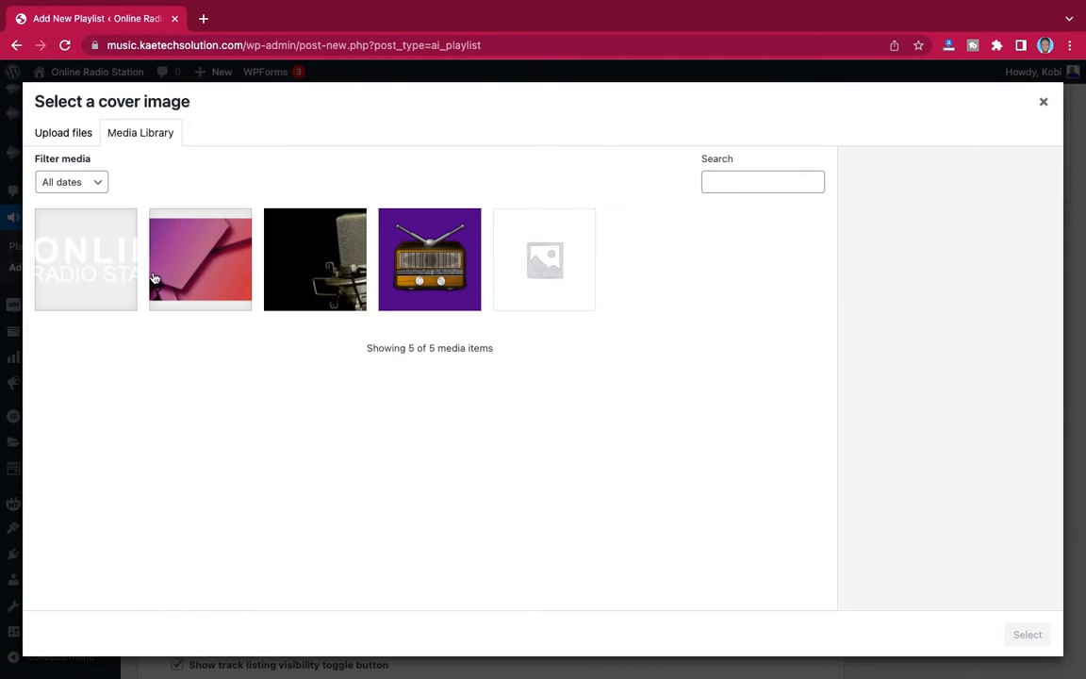
pyautogui.click(68, 140)
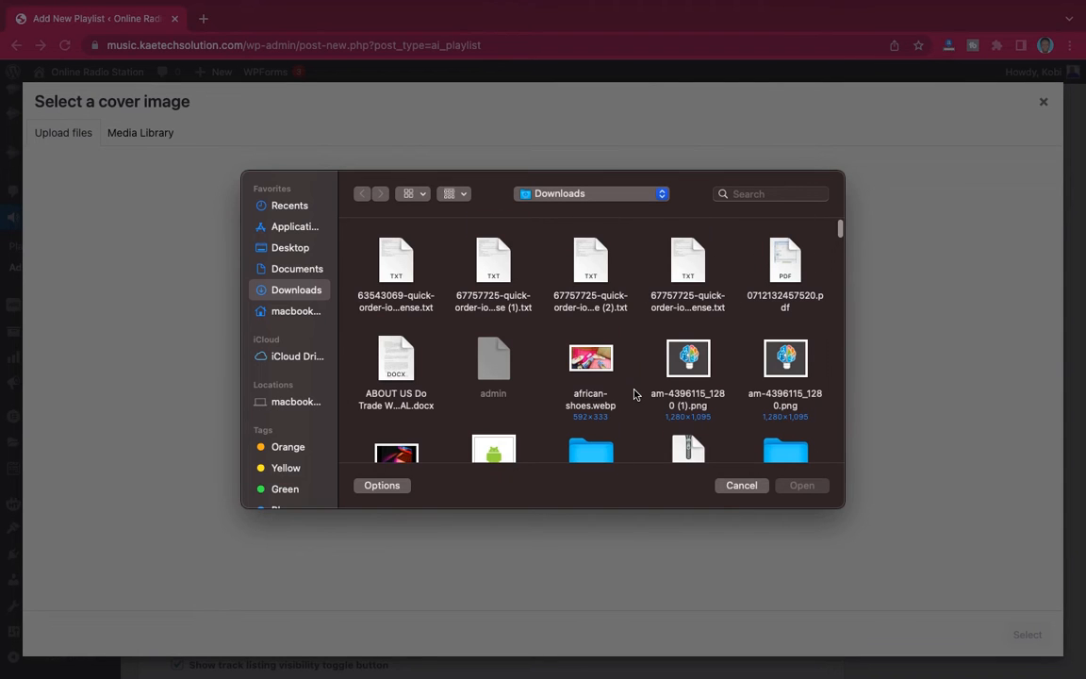
pyautogui.scroll(-10, 635, 394)
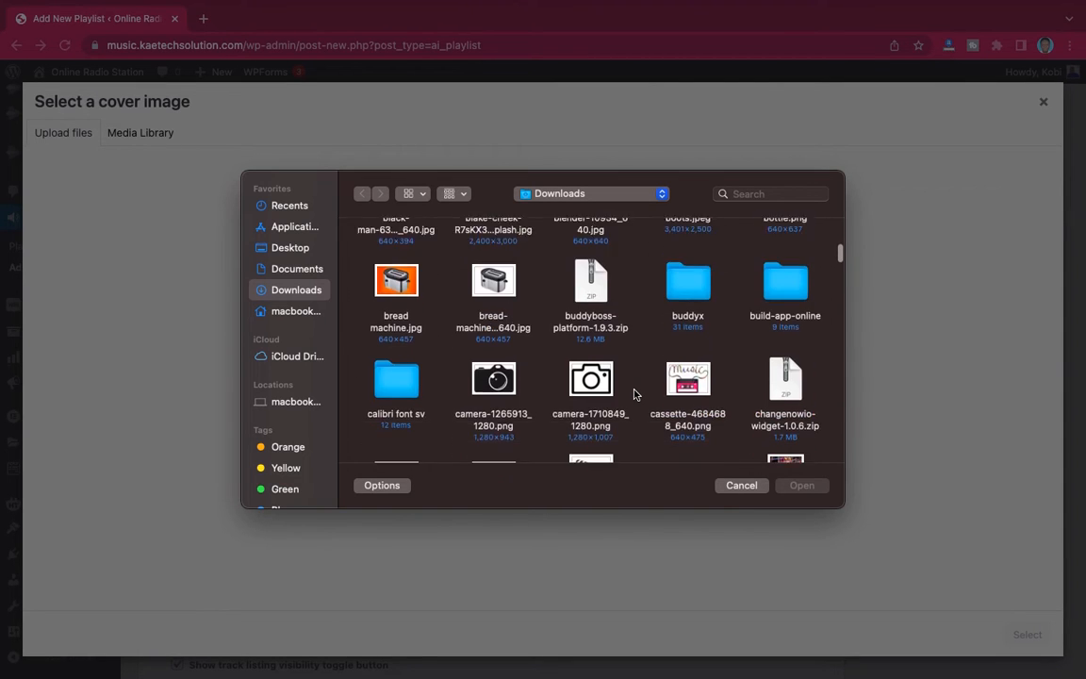
pyautogui.scroll(-5, 634, 394)
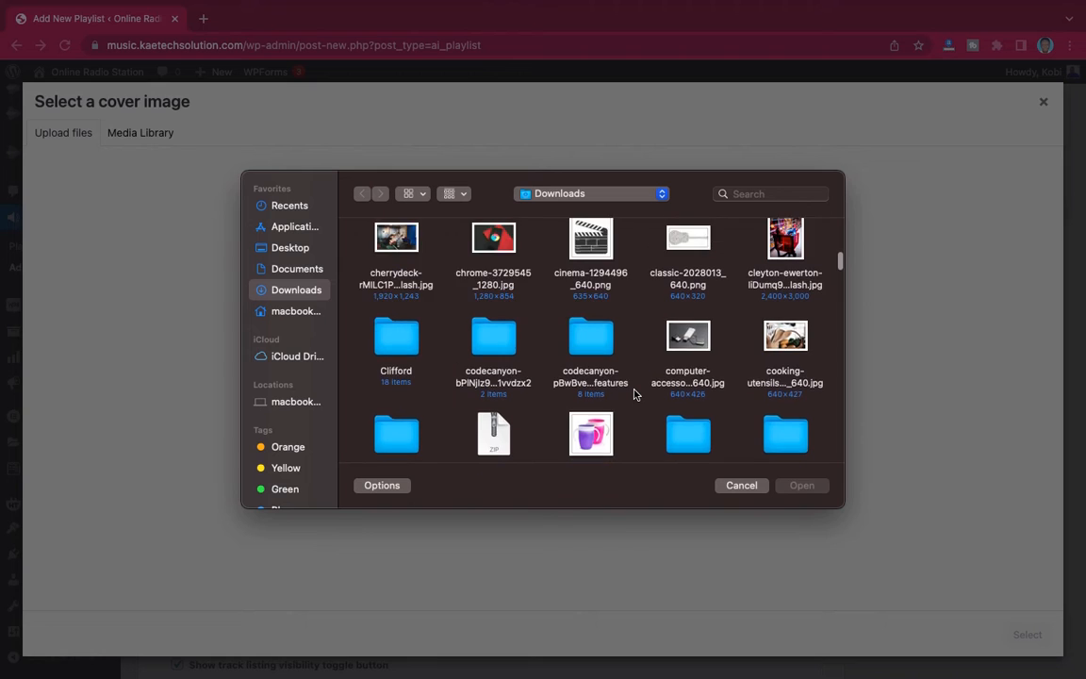
pyautogui.scroll(2, 635, 394)
pyautogui.scroll(-5, 634, 394)
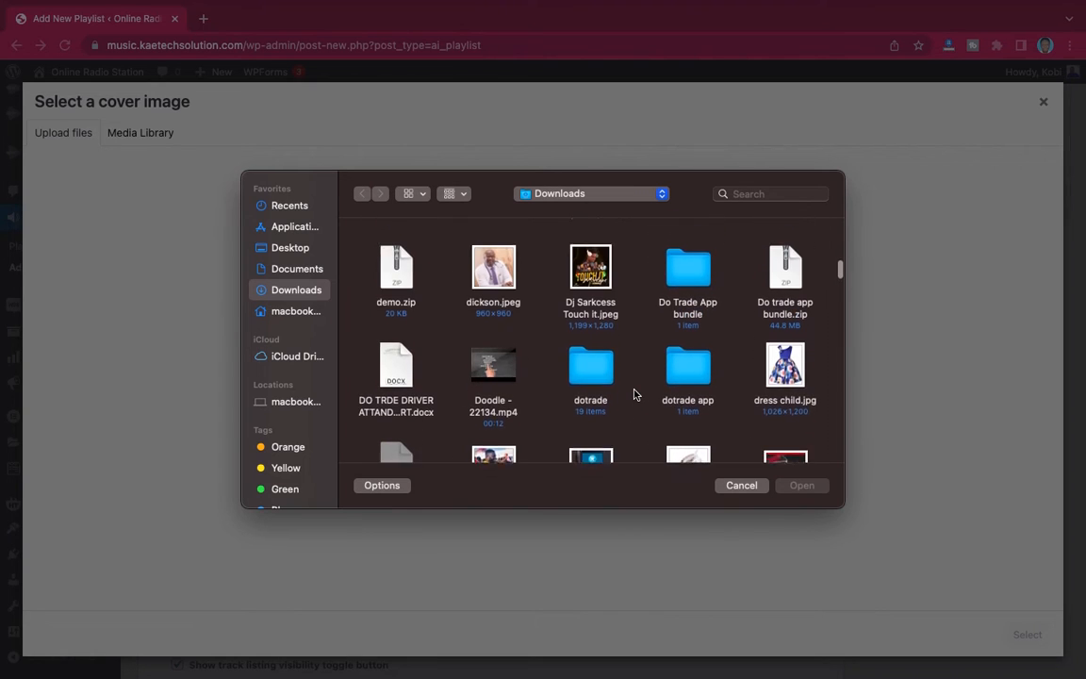
pyautogui.scroll(1, 635, 394)
pyautogui.click(593, 294)
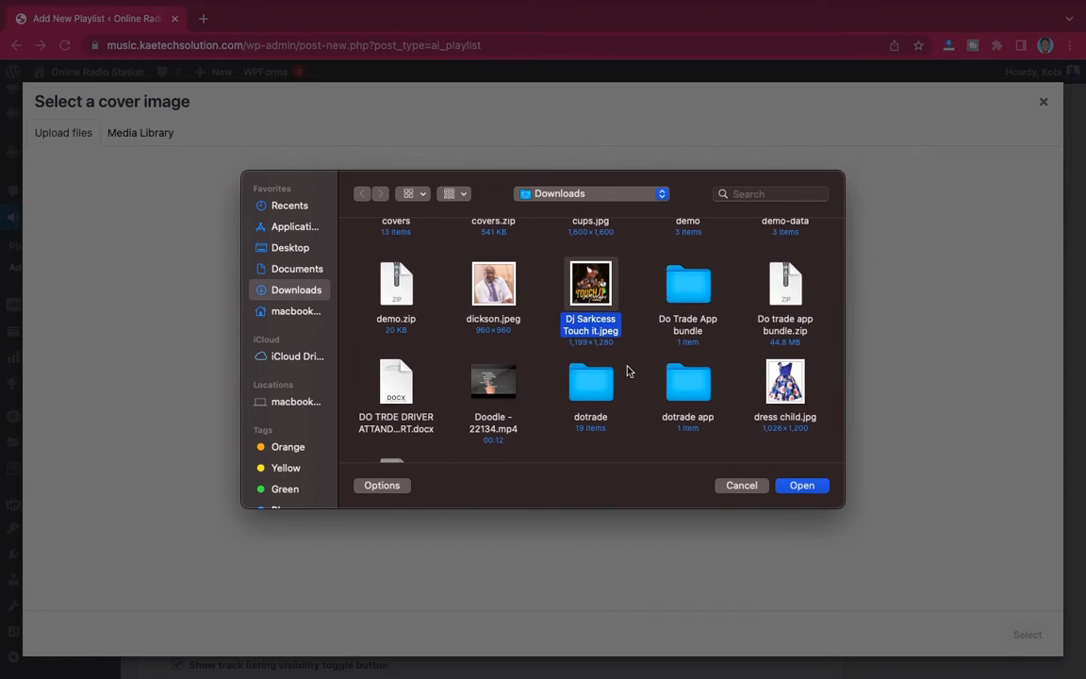
pyautogui.scroll(-10, 629, 371)
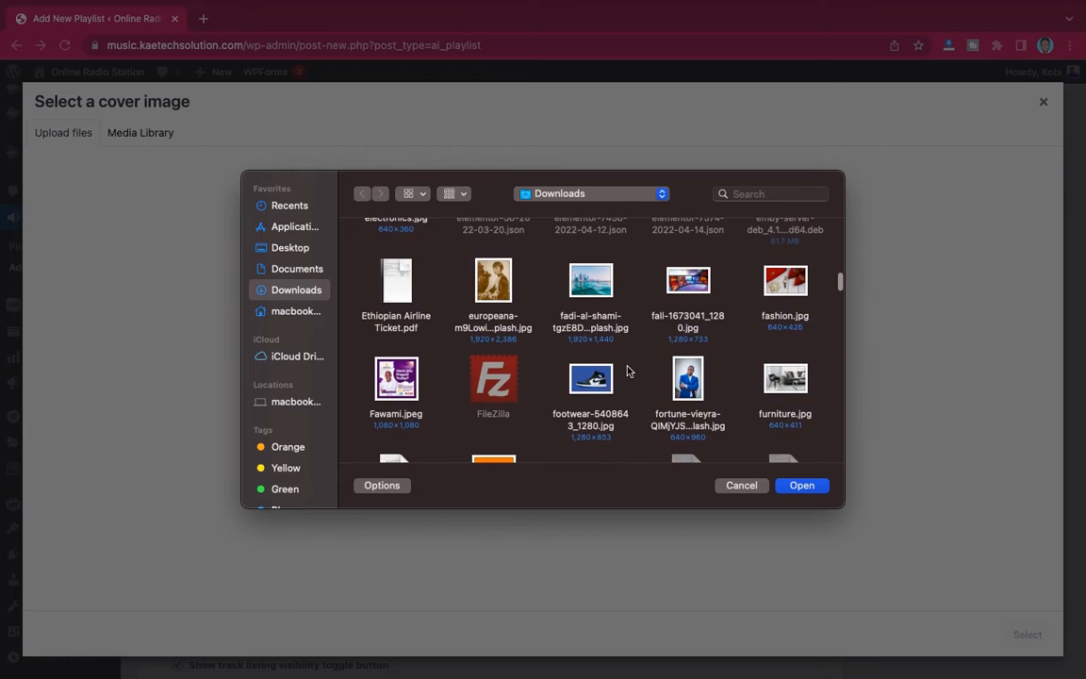
pyautogui.scroll(-8, 628, 370)
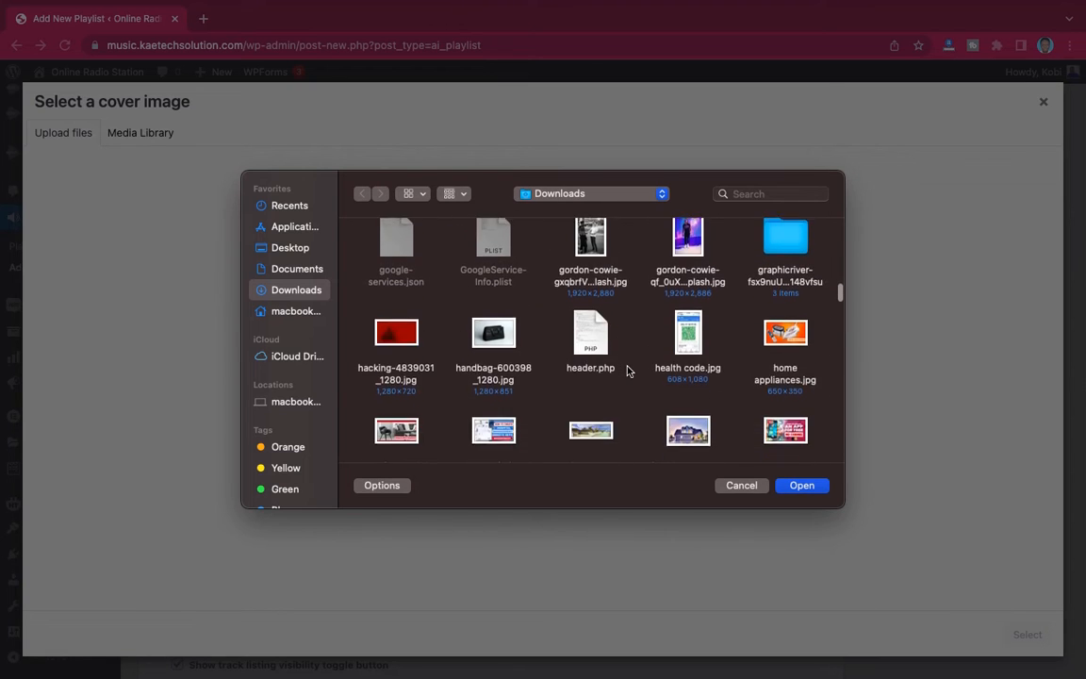
pyautogui.scroll(-13, 628, 370)
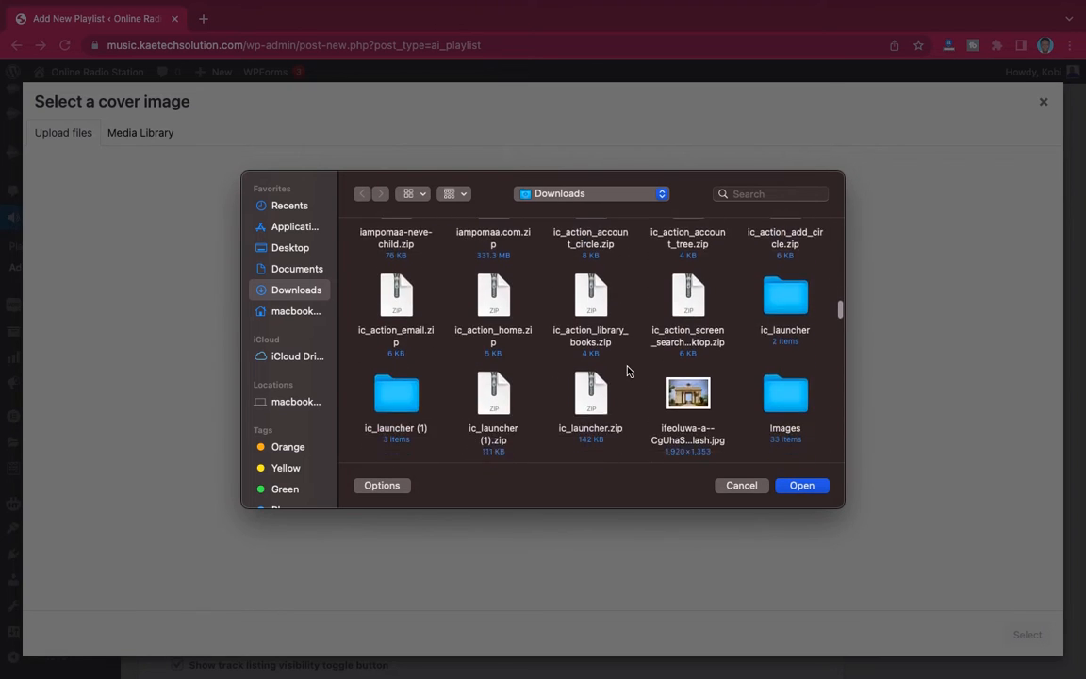
pyautogui.scroll(-10, 629, 370)
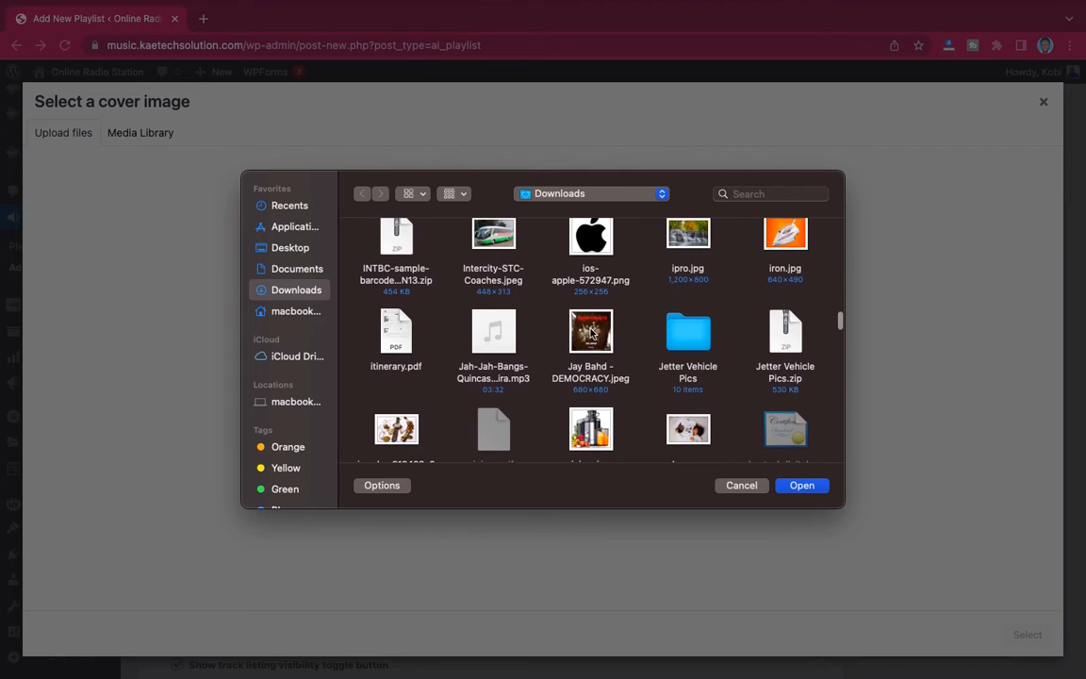
pyautogui.click(590, 332)
pyautogui.scroll(-7, 630, 378)
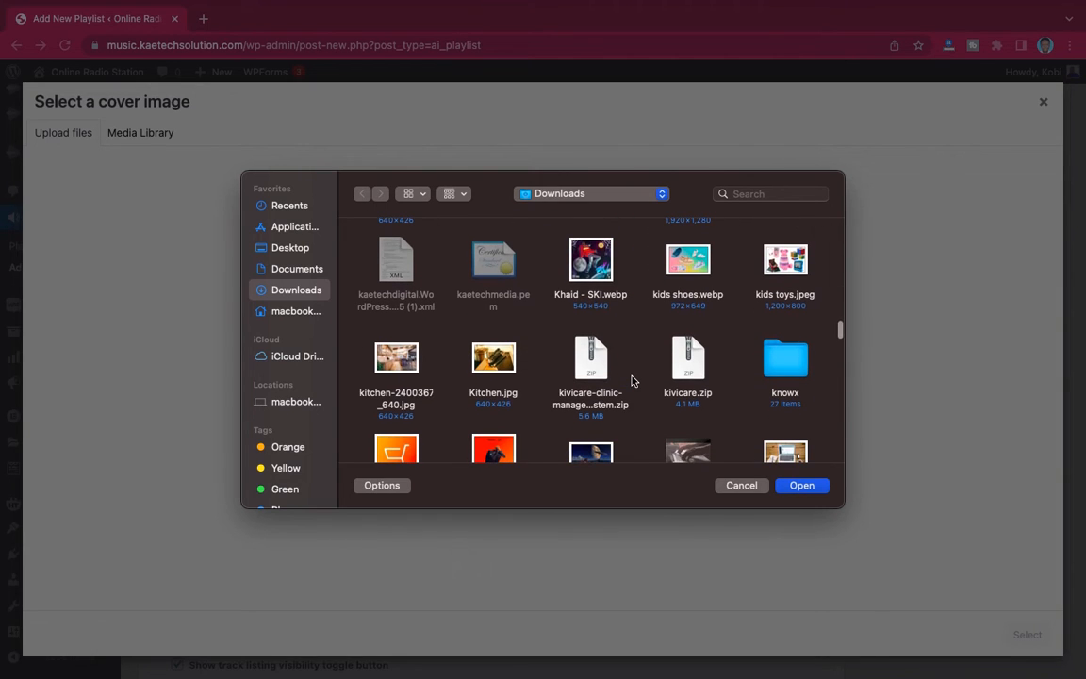
pyautogui.click(596, 271)
pyautogui.scroll(-3, 634, 347)
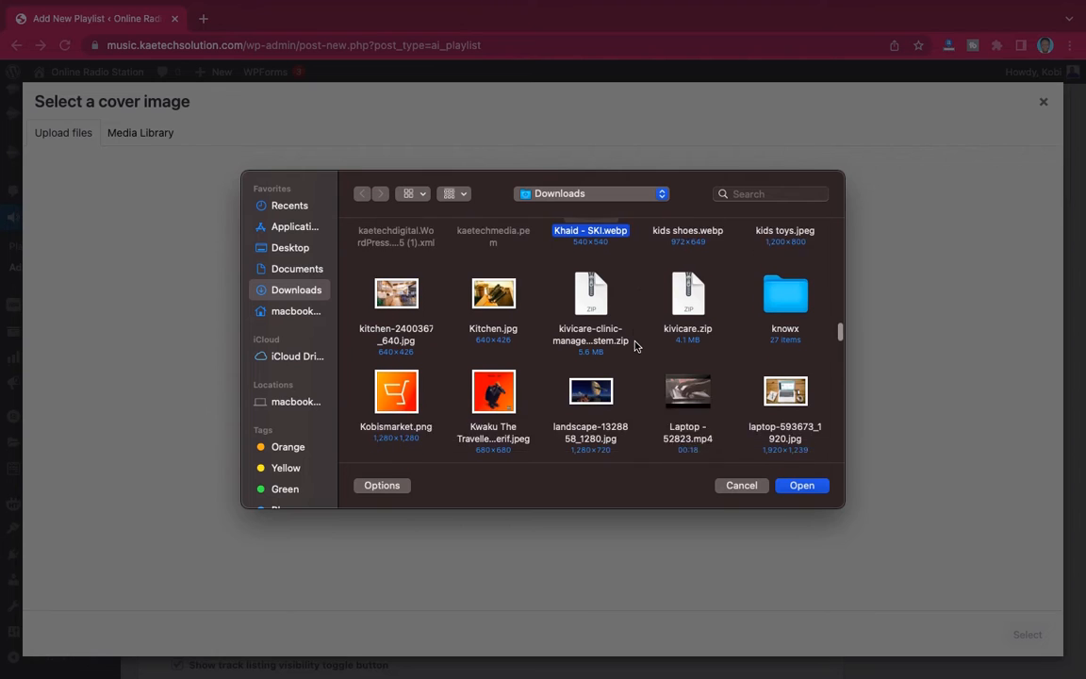
pyautogui.scroll(-5, 627, 378)
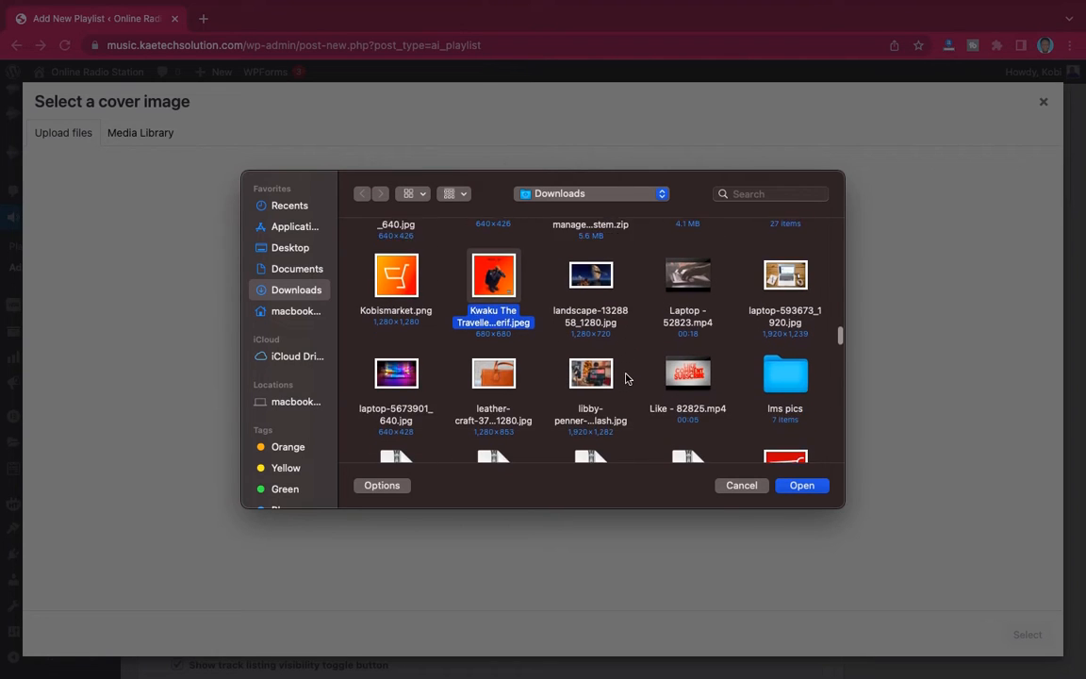
pyautogui.scroll(-5, 627, 378)
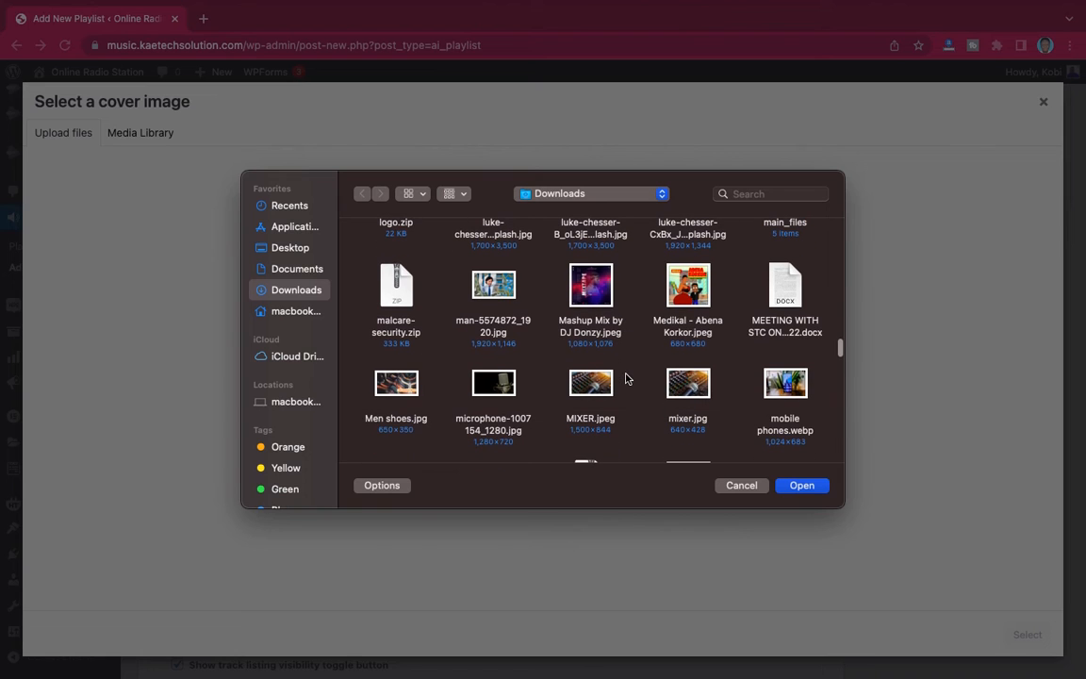
pyautogui.click(677, 302)
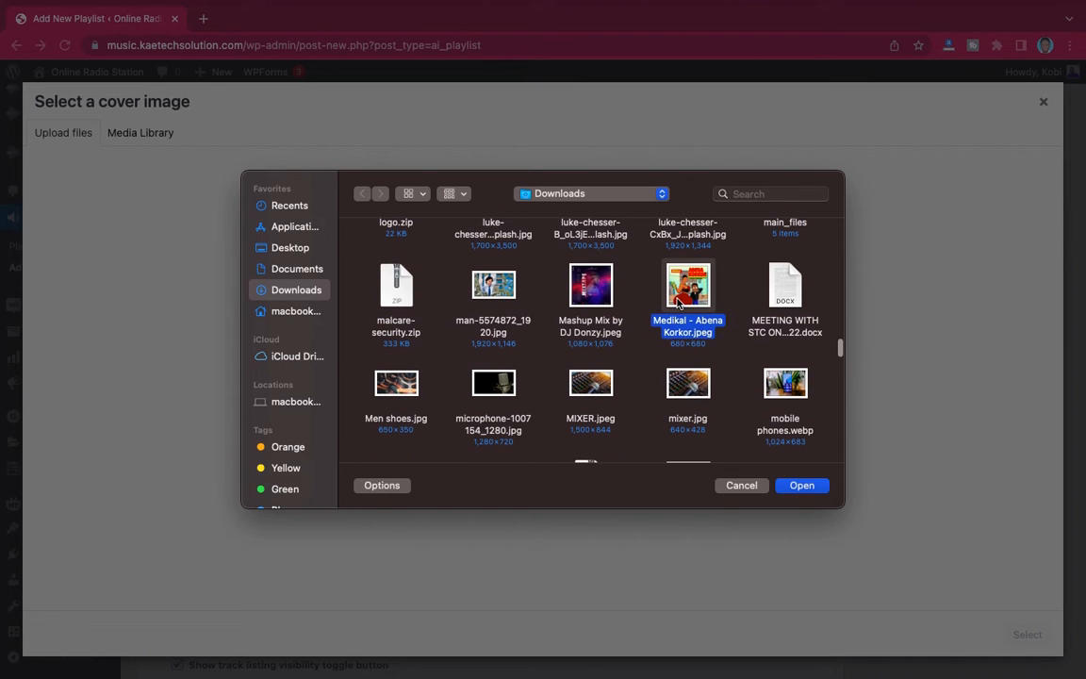
pyautogui.click(801, 486)
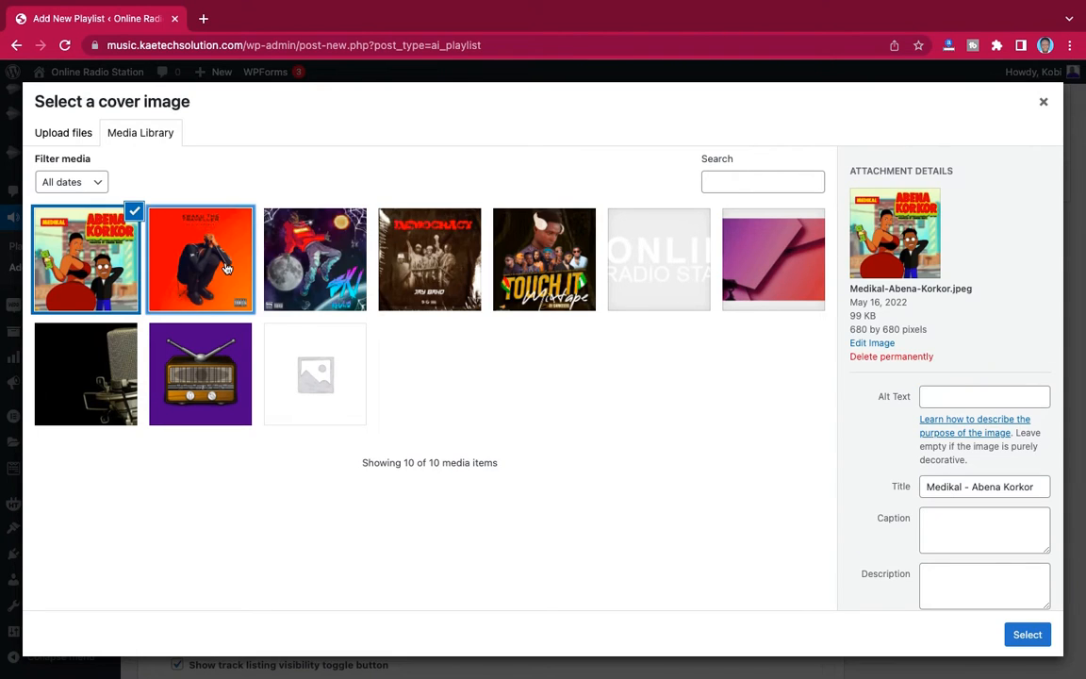
# - Set the Kwaku-The-Traveller-by-Black-Sherif.jpeg image as the first track's cover
pyautogui.click(188, 284)
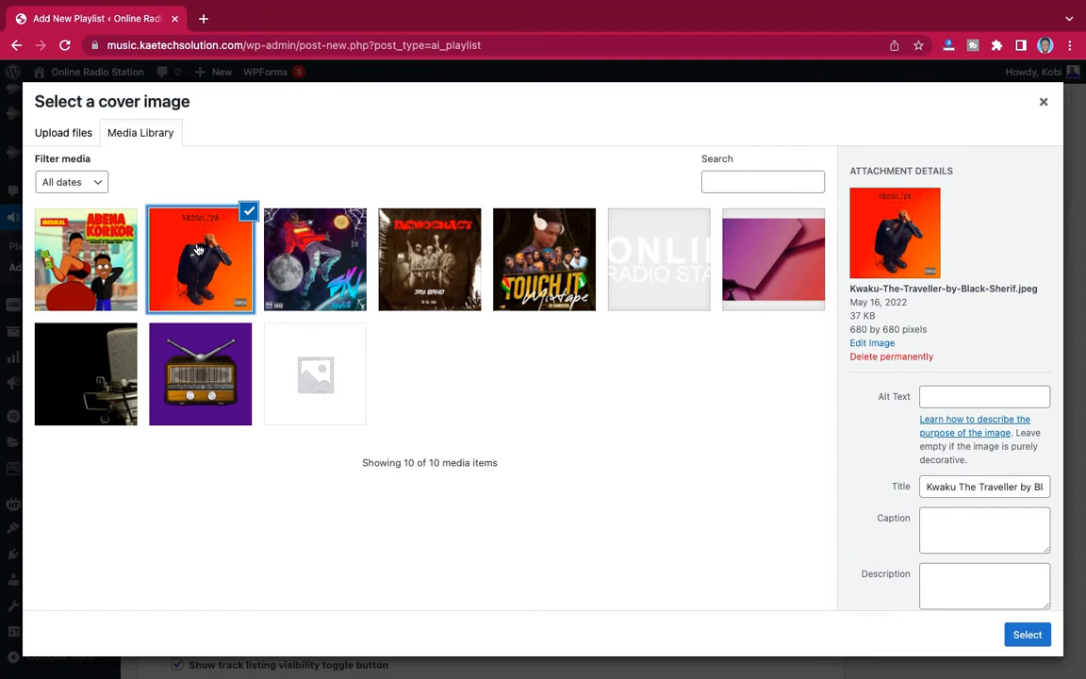
pyautogui.click(1035, 644)
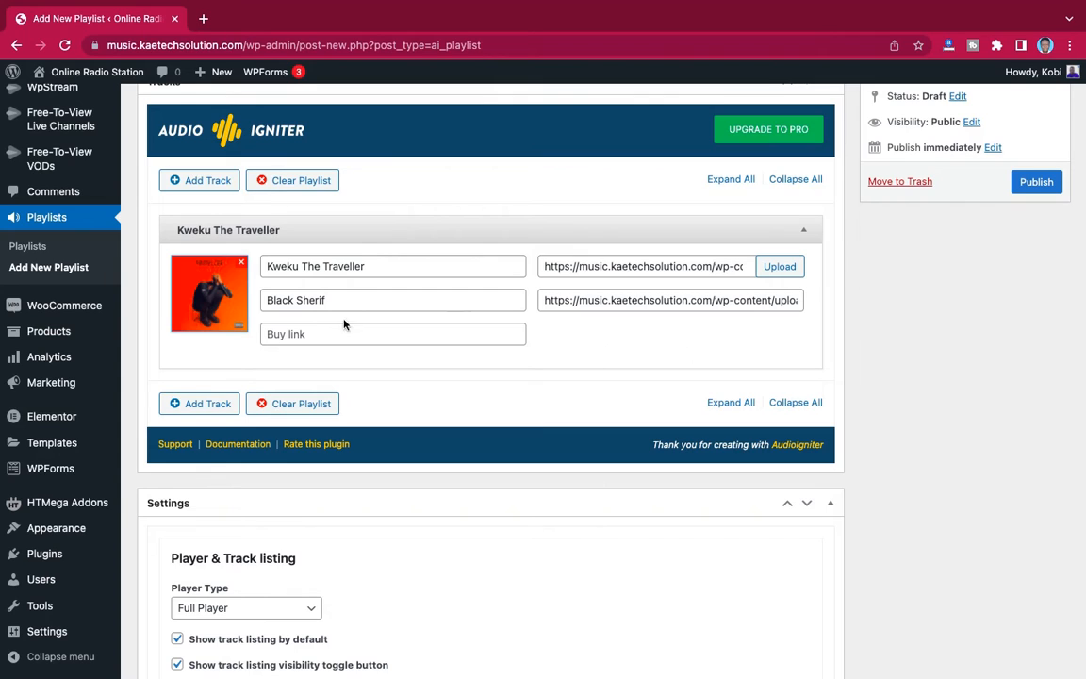
# - Add a second track to the playlist, using Jah-Jah-Bangs-Quincas-Moreira.mp3 from the media library as its audio
pyautogui.click(209, 404)
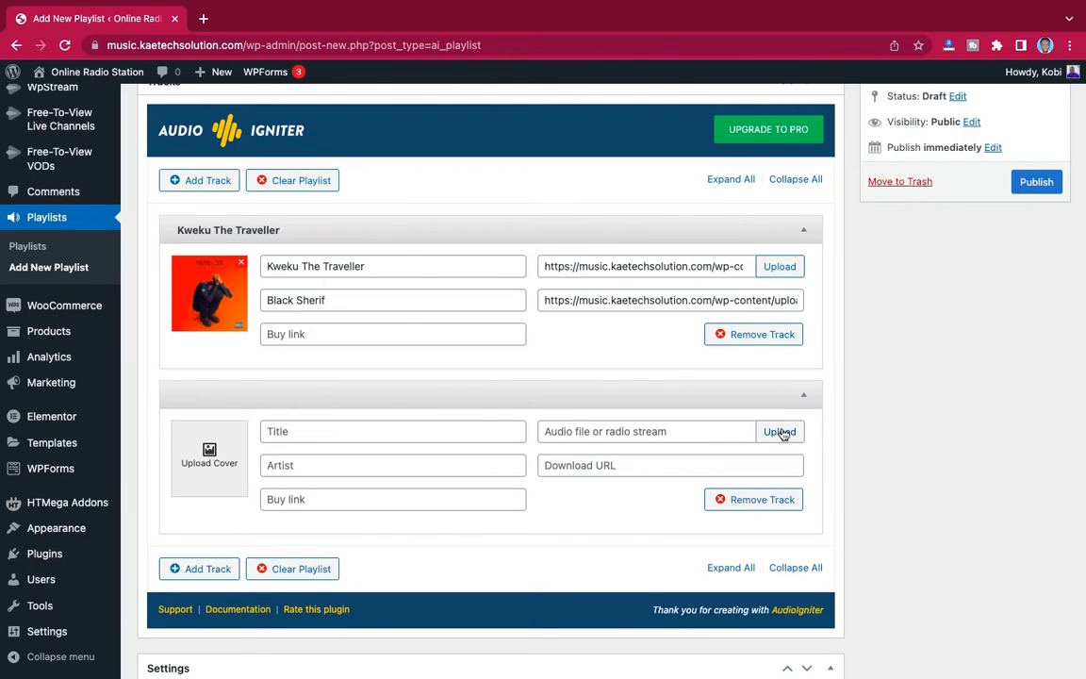
pyautogui.click(780, 434)
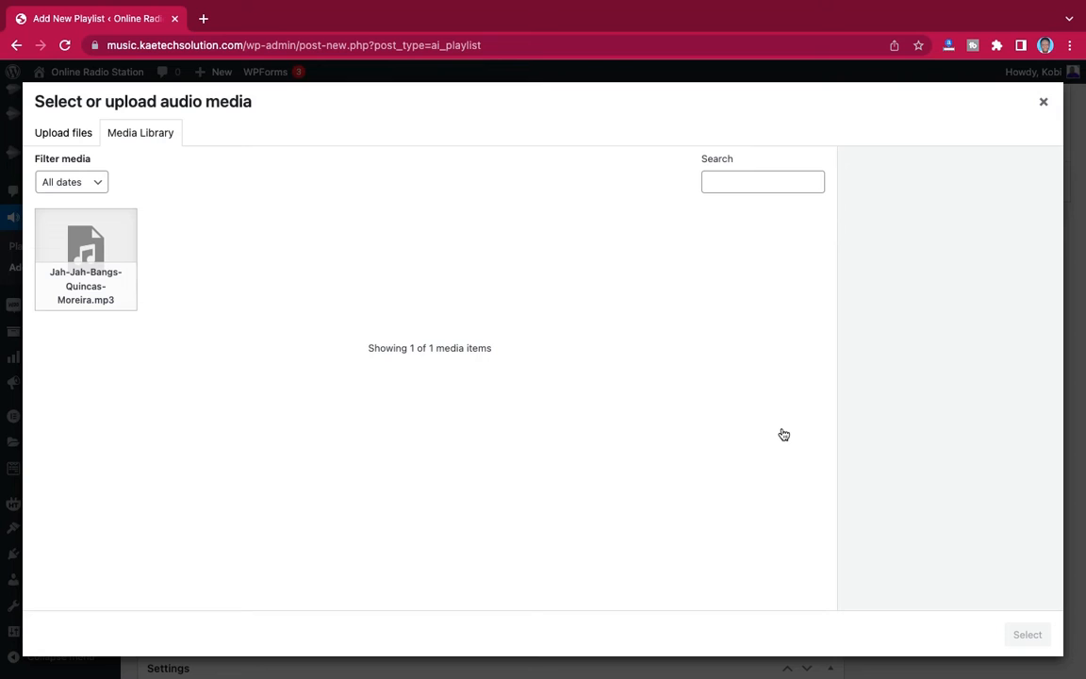
pyautogui.click(93, 248)
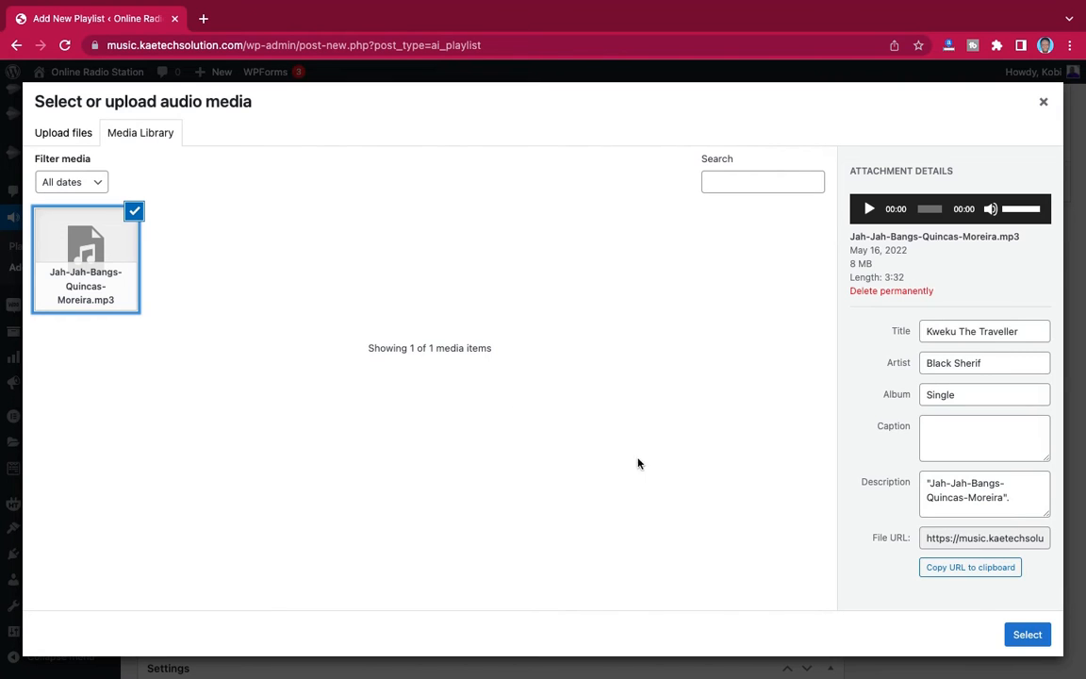
pyautogui.click(1007, 635)
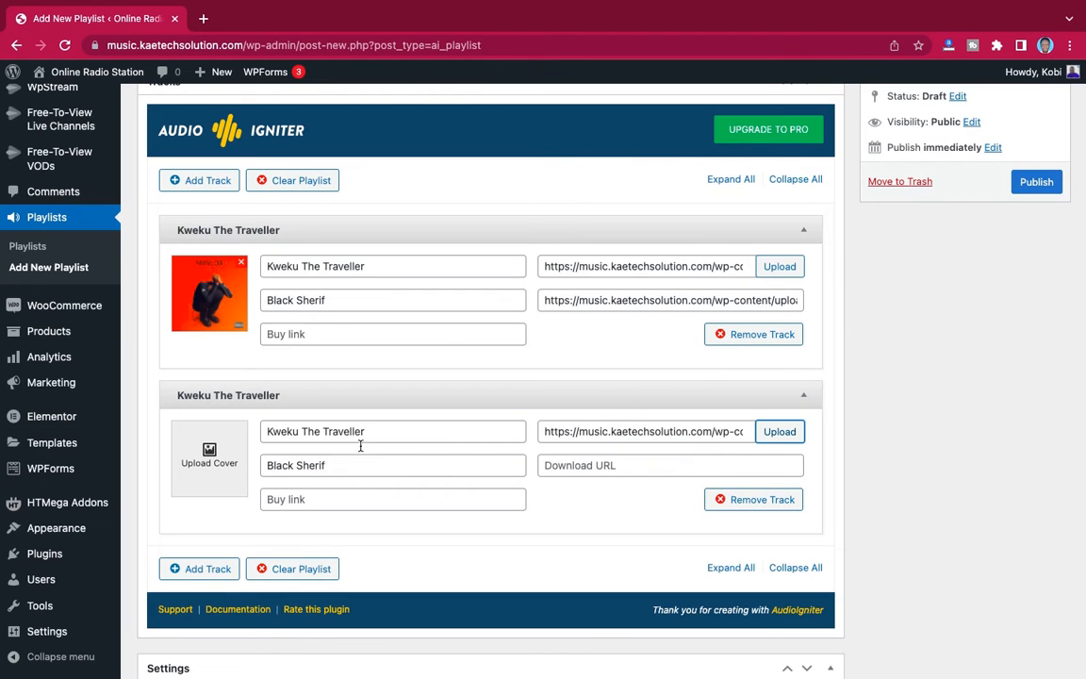
# - Copy the second track's audio file URL into its download URL
pyautogui.click(665, 430)
pyautogui.hotkey('ctrl', 'a')
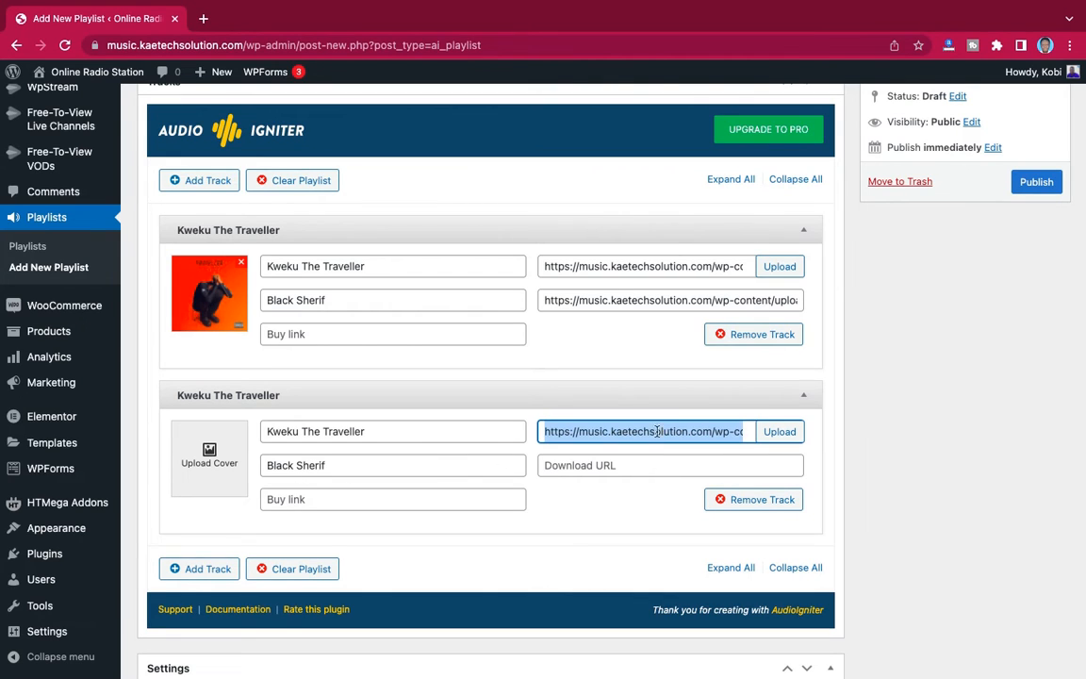
pyautogui.click(620, 464)
pyautogui.write('https://music.kaetechsolution.com/wp-content/uploads/2022/05/Jah-Jah-Bangs-Quincas-Moreira.mp3')
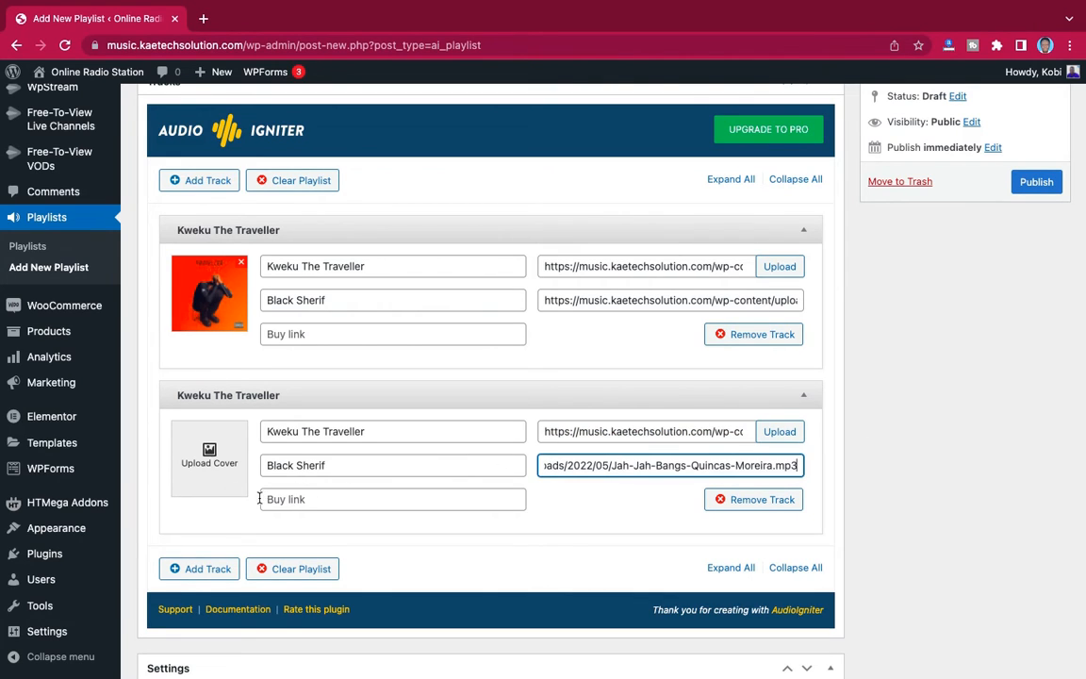
# - Paste the copied audio file URL as the buy link of both the second and the first track
pyautogui.click(329, 499)
pyautogui.hotkey('ctrl', 'v')
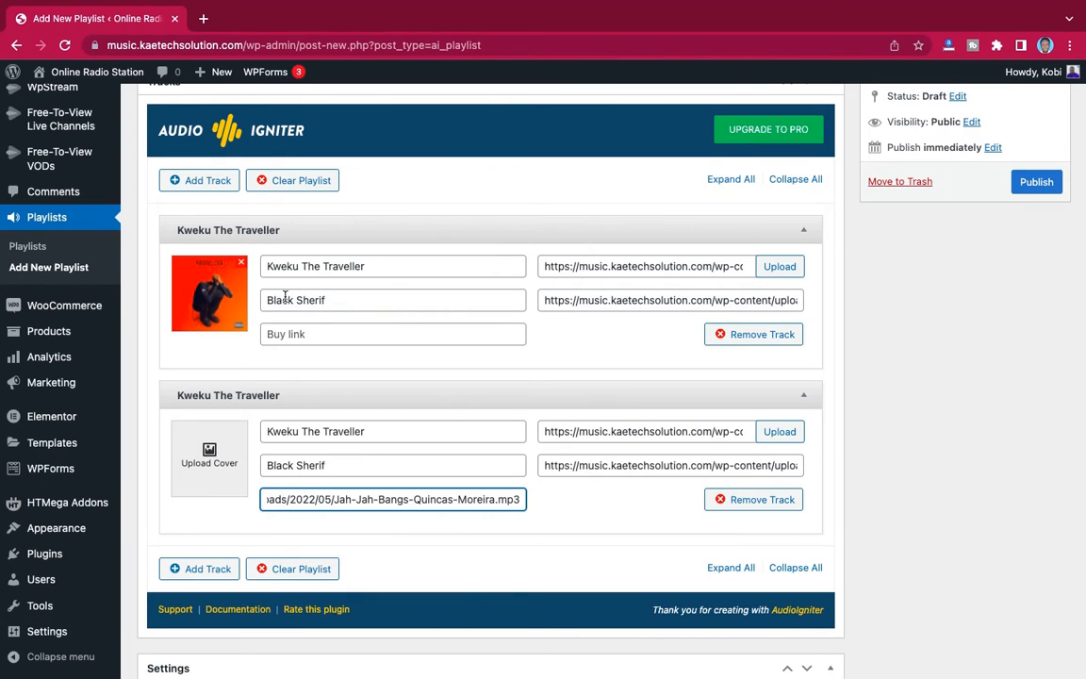
pyautogui.click(285, 333)
pyautogui.write('https://music.kaetechsolution.com/wp-content/uploads/2022/05/Jah-Jah-Bangs-Quincas-Moreira.mp3')
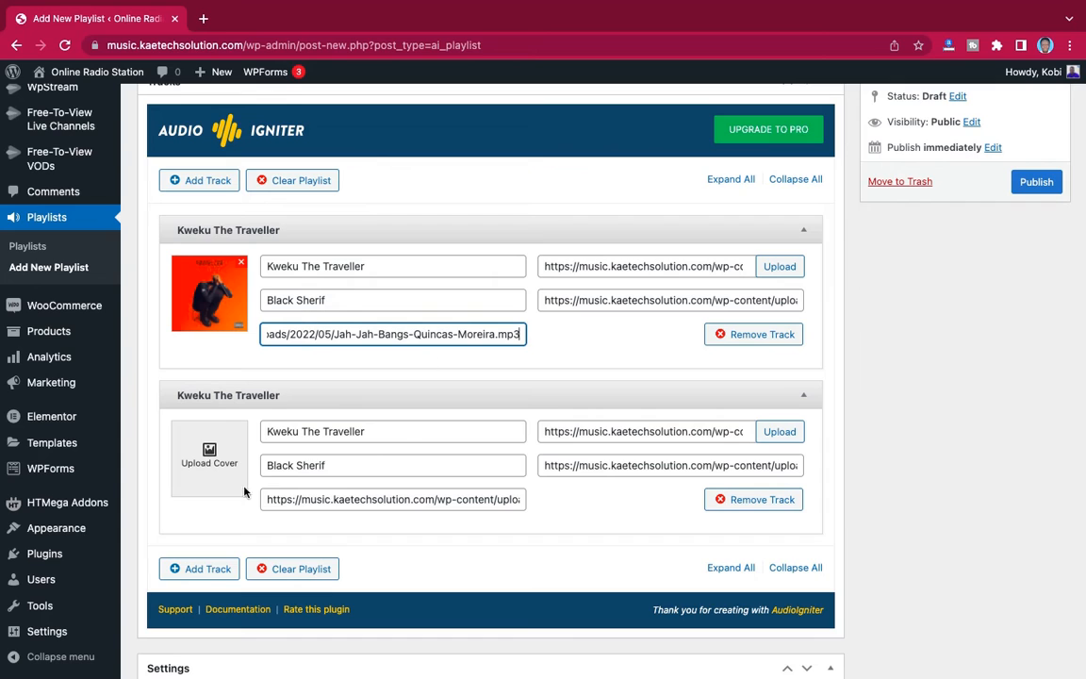
# - Set the Jay-Bahd-DEMOCRACY.jpeg image as the second track's cover and change the track's title to "Democracy"
pyautogui.click(204, 455)
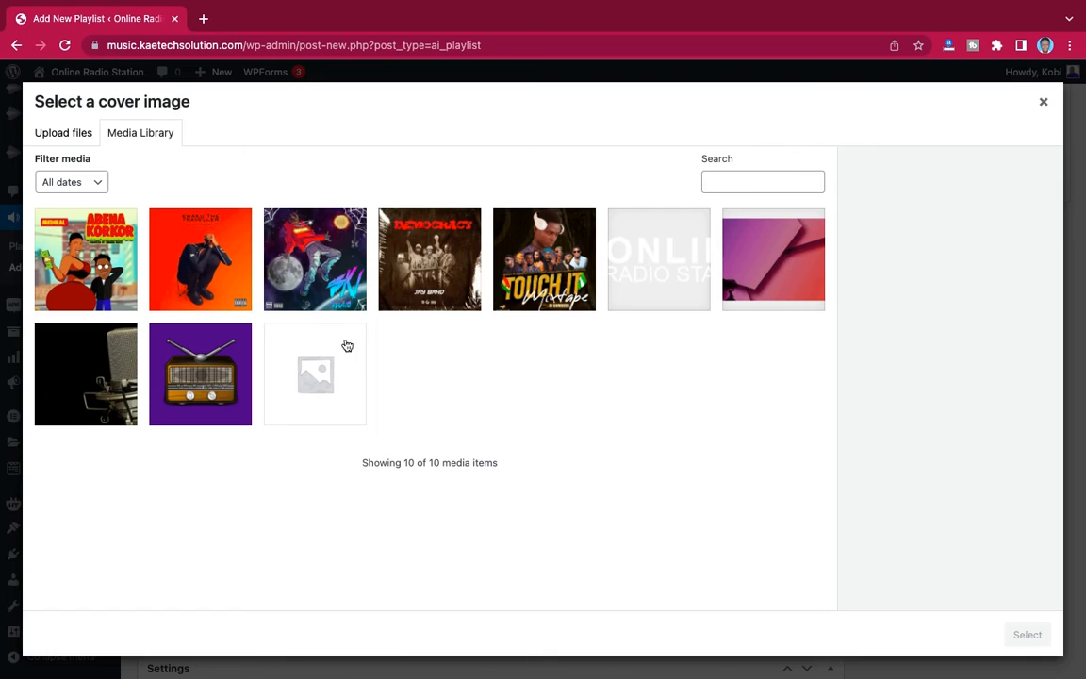
pyautogui.click(439, 251)
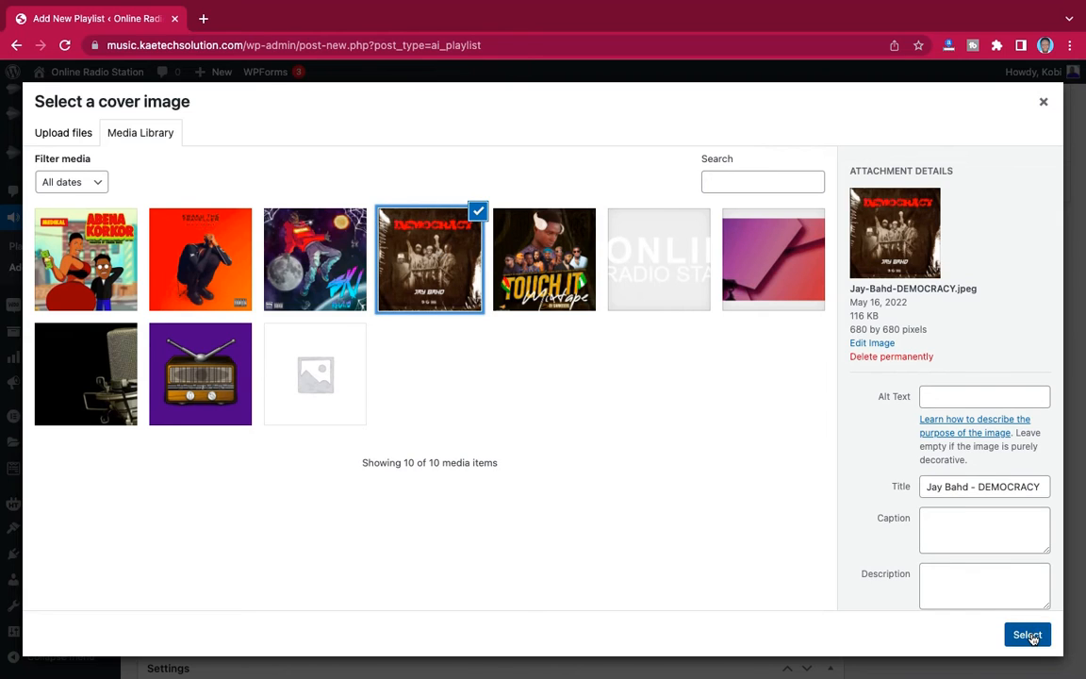
pyautogui.click(1028, 635)
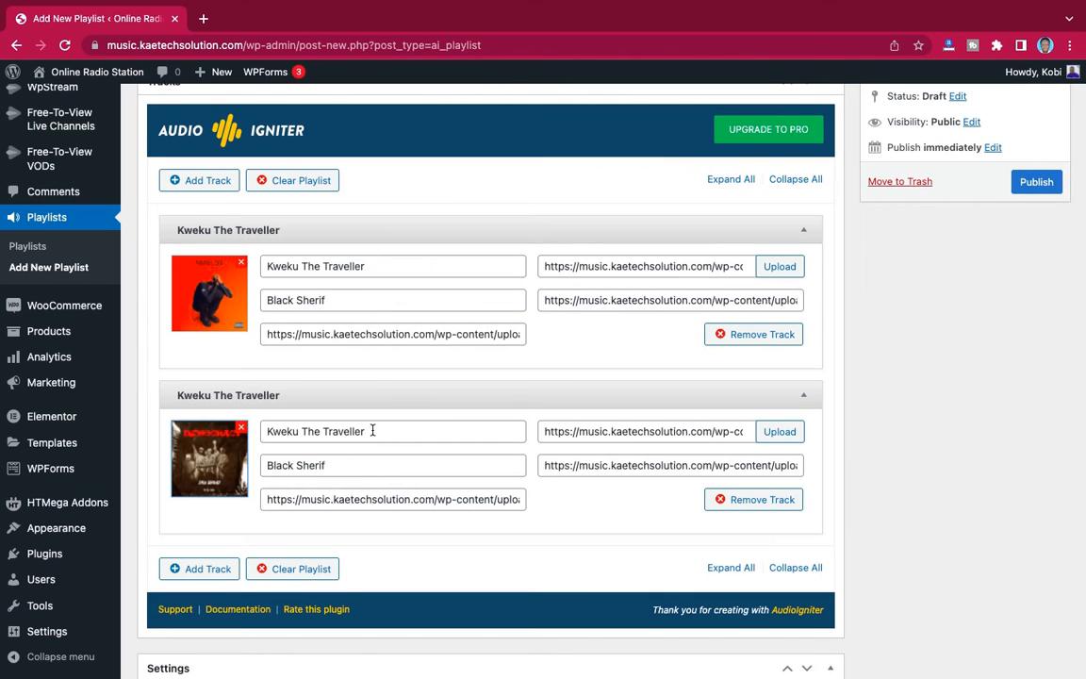
pyautogui.moveTo(372, 431); pyautogui.dragTo(227, 425)
pyautogui.write('Democracy')
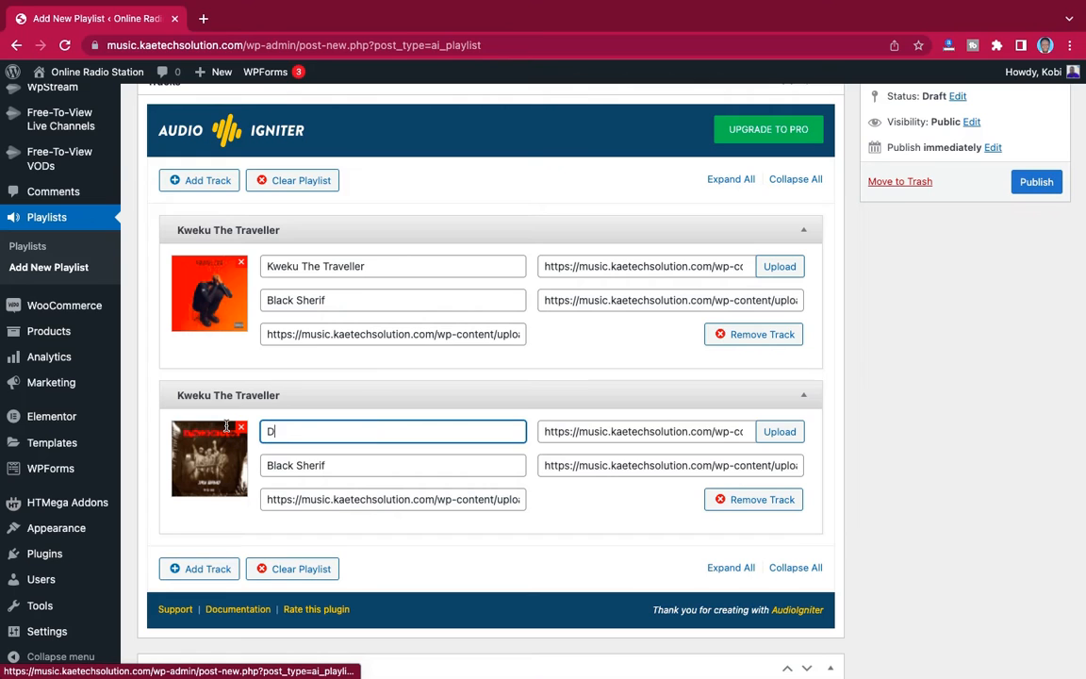
# - Change the artist of the Democracy track to "Jay Bahd"
pyautogui.press('Tab')
pyautogui.write('Jay Bahd')
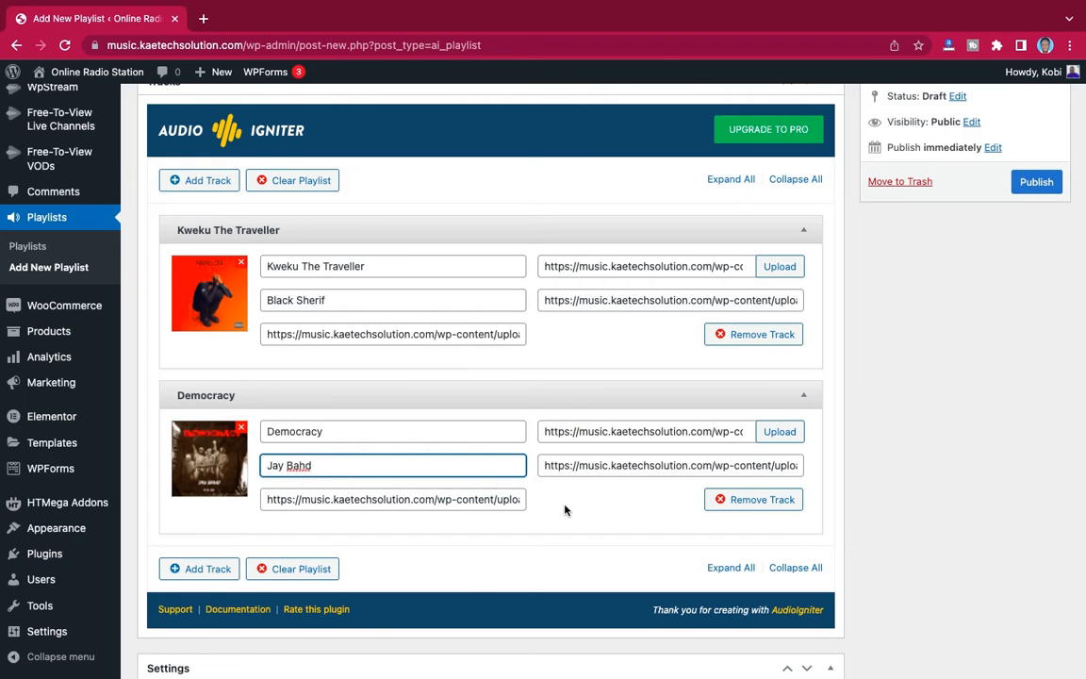
# - Add a third track to the playlist and set Medikal-Abena-Korkor.jpeg from the media library as its cover
pyautogui.scroll(-3, 565, 510)
pyautogui.click(204, 355)
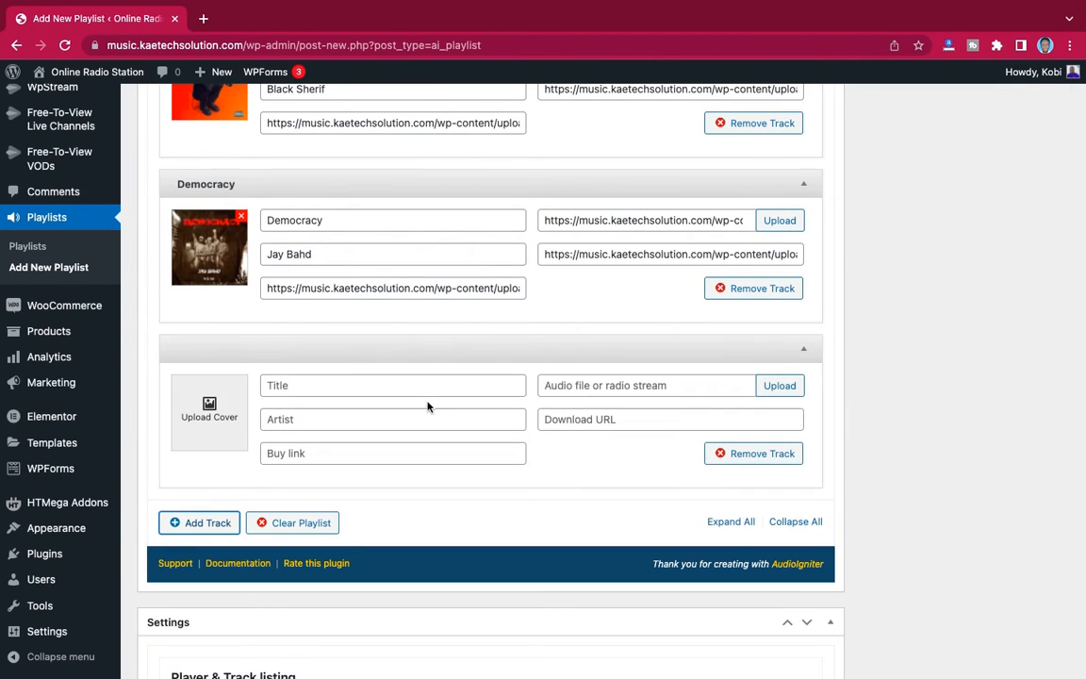
pyautogui.click(206, 416)
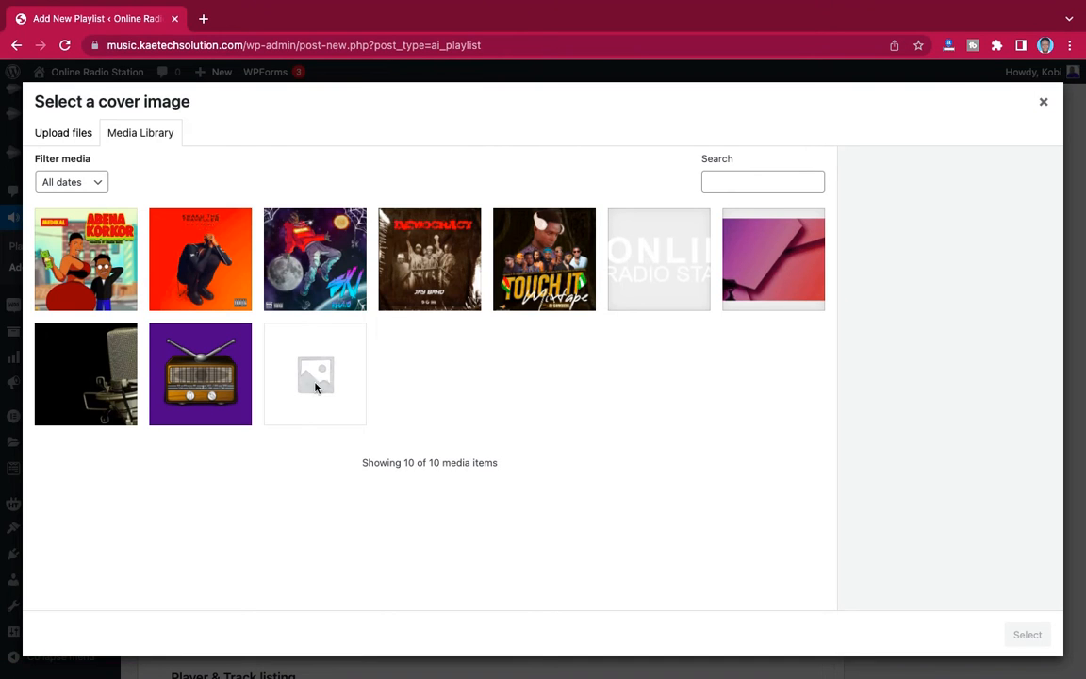
pyautogui.click(76, 247)
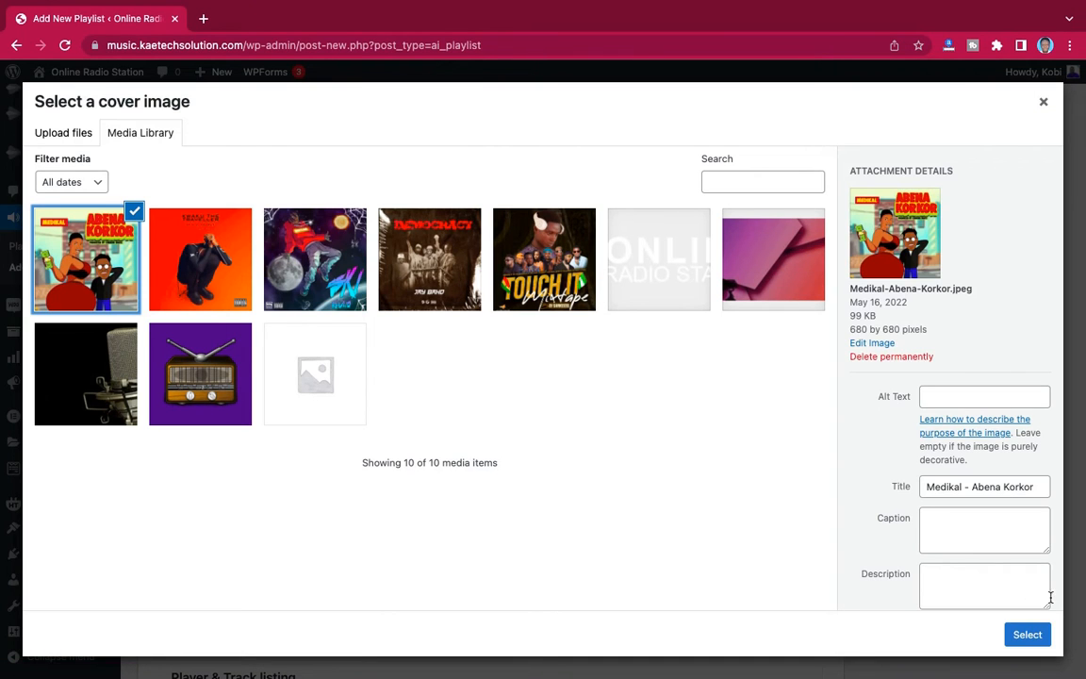
pyautogui.click(1027, 635)
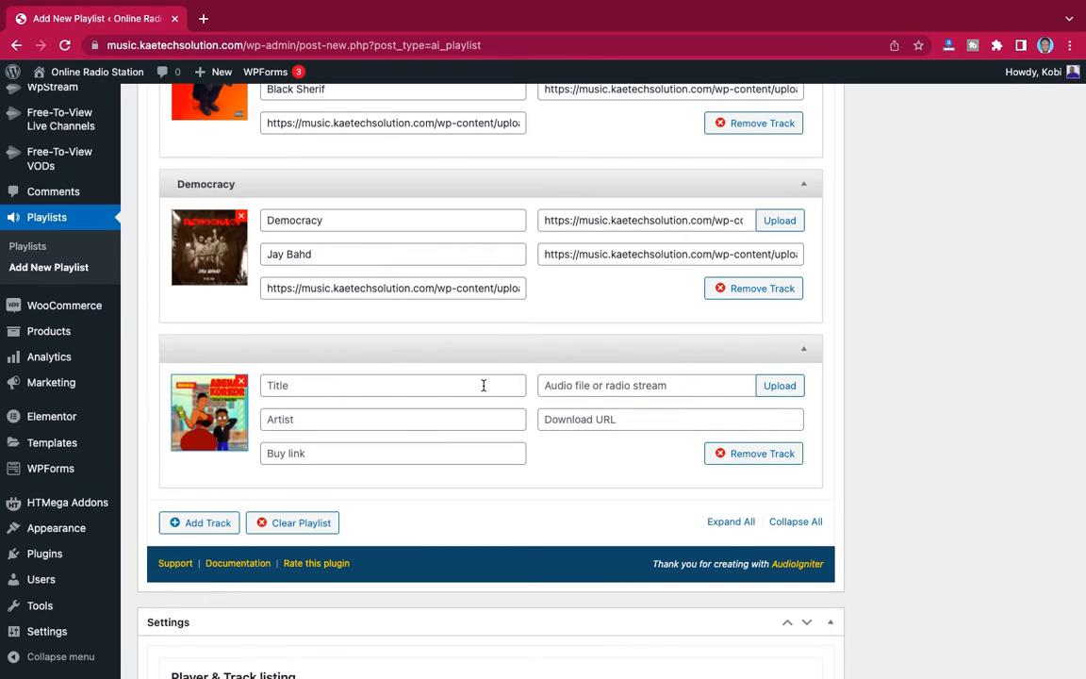
# - Use Jah-Jah-Bangs-Quincas-Moreira.mp3 from the media library as the third track's audio
pyautogui.click(778, 386)
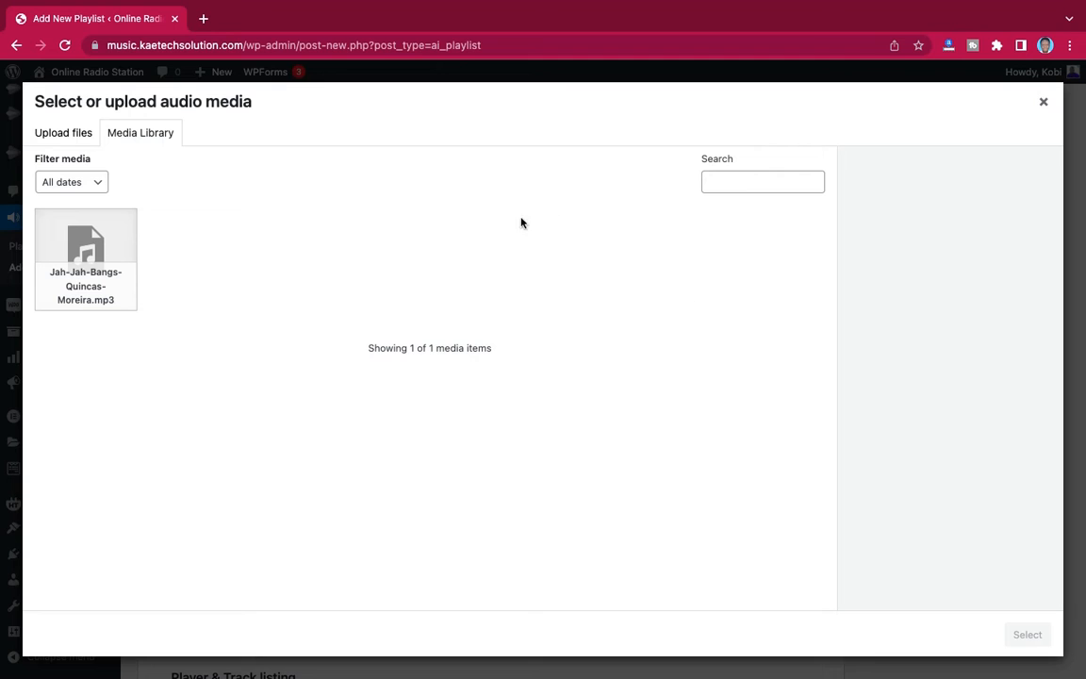
pyautogui.click(106, 287)
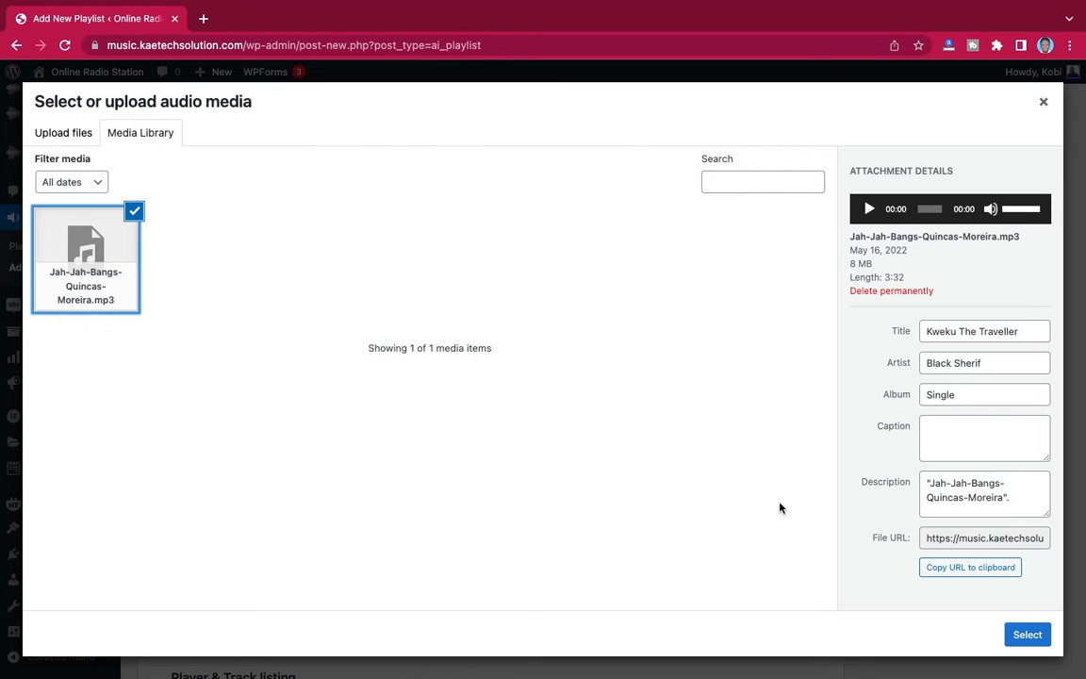
pyautogui.click(1026, 634)
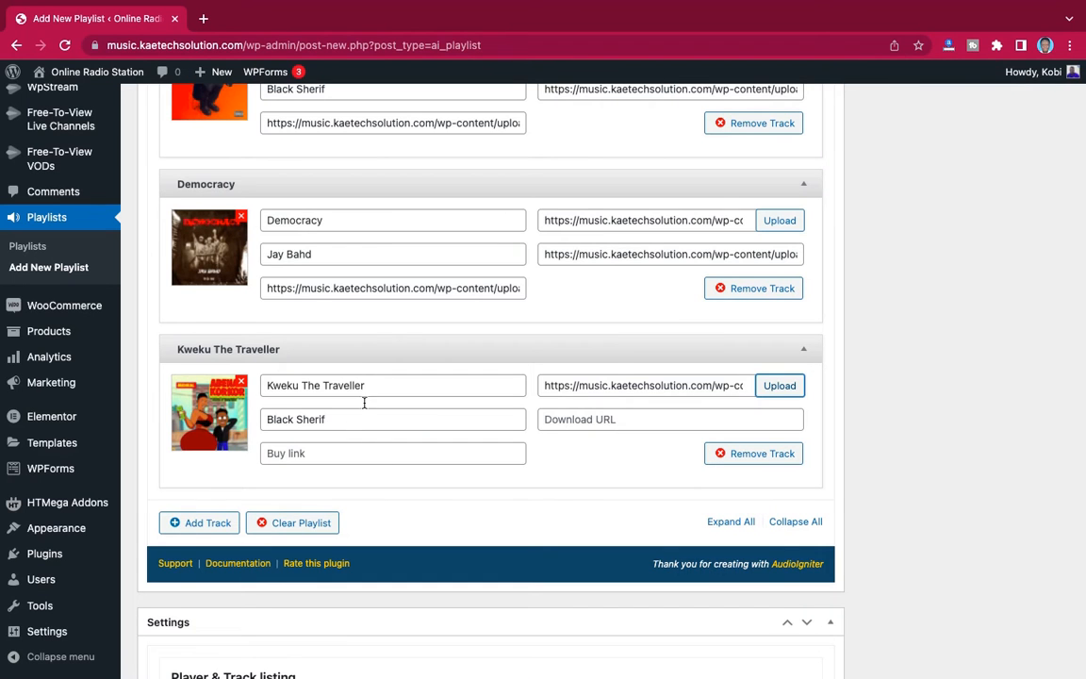
# - Change the third track's title to "Abena Korkor" and its artist to "Medikal"
pyautogui.moveTo(380, 384); pyautogui.dragTo(261, 381)
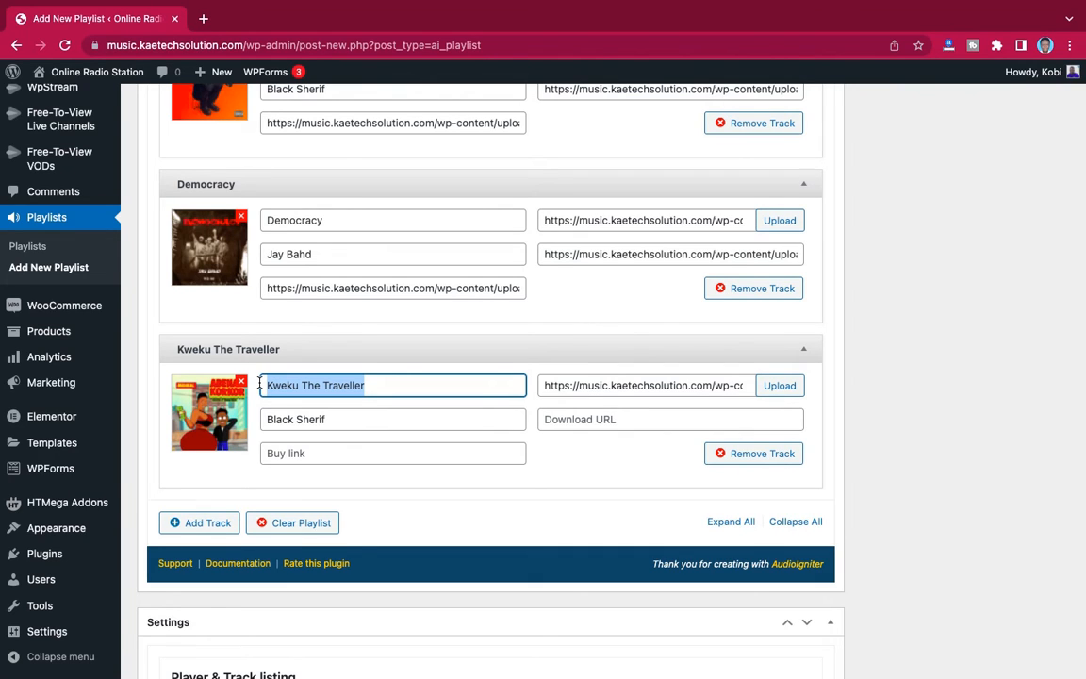
pyautogui.write('A')
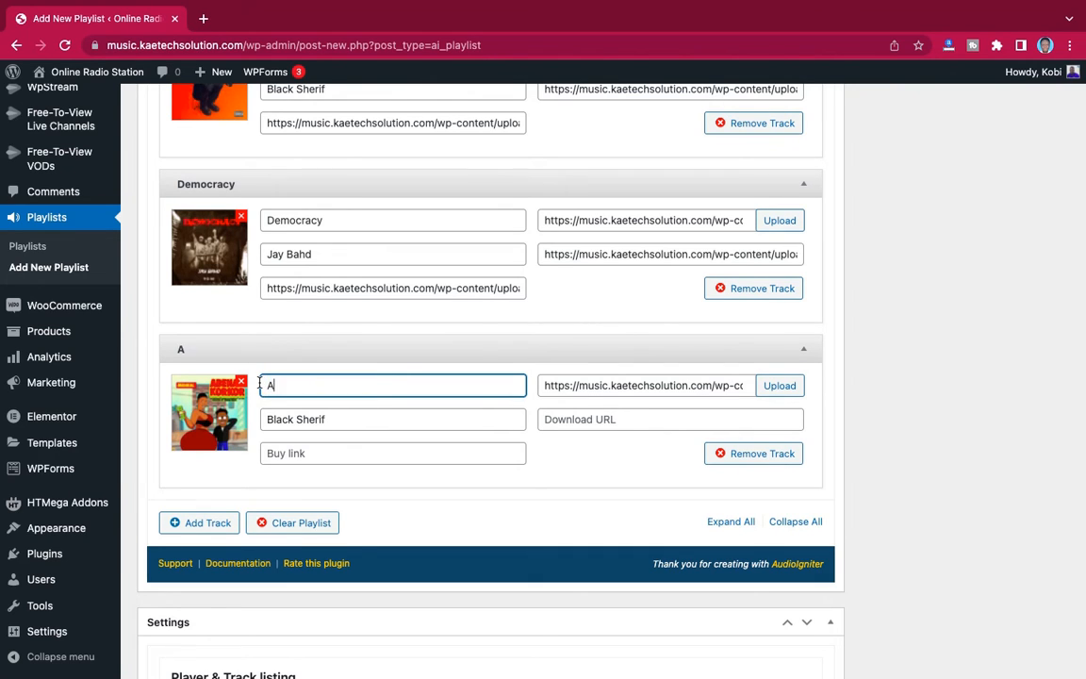
pyautogui.write('bena Korkor')
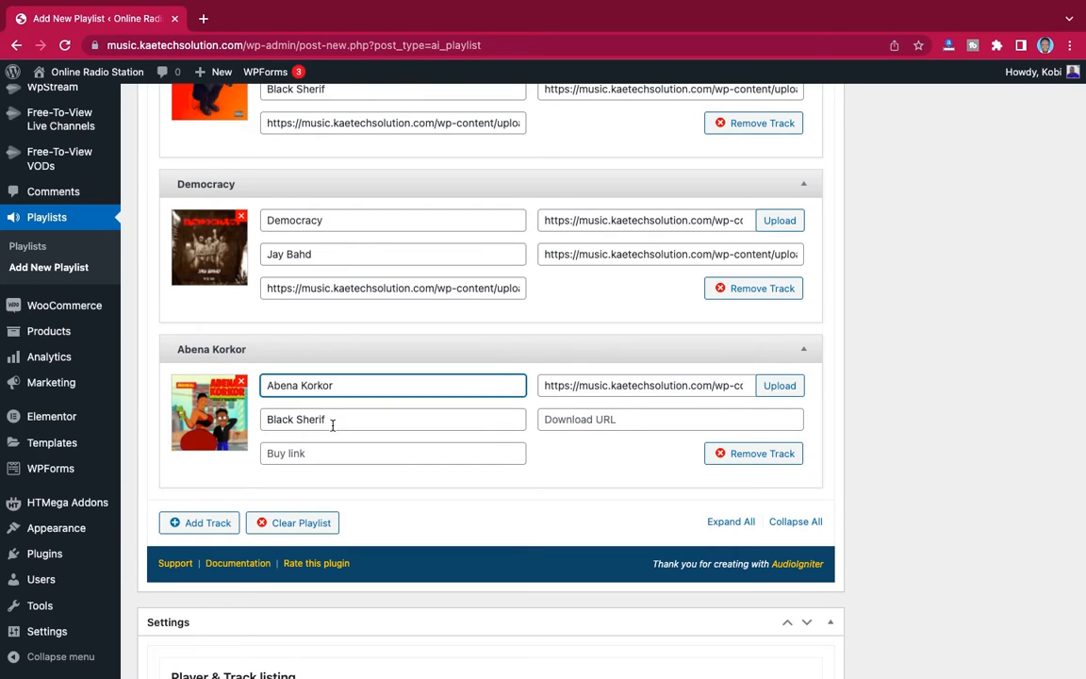
pyautogui.moveTo(332, 425); pyautogui.dragTo(231, 424)
pyautogui.write('Medikal')
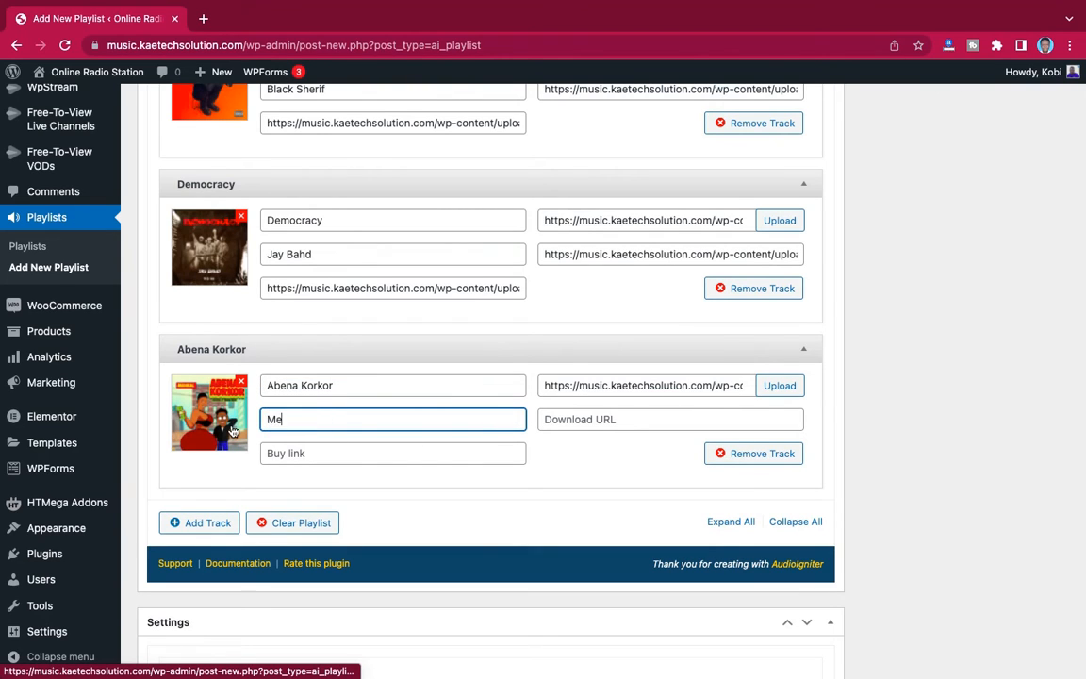
# - Copy the Abena Korkor track's audio file URL into both its download URL and its buy link
pyautogui.click(645, 382)
pyautogui.hotkey('ctrl', 'a')
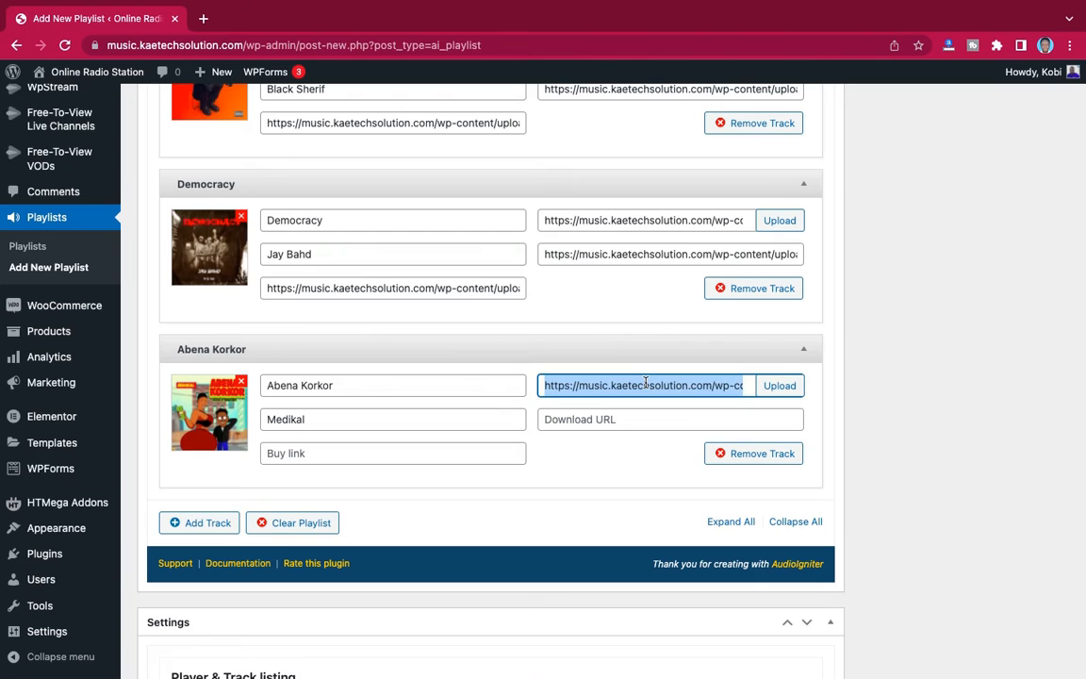
pyautogui.click(625, 419)
pyautogui.write('https://music.kaetechsolution.com/wp-content/uploads/2022/05/Jah-Jah-Bangs-Quincas-Moreira.mp3')
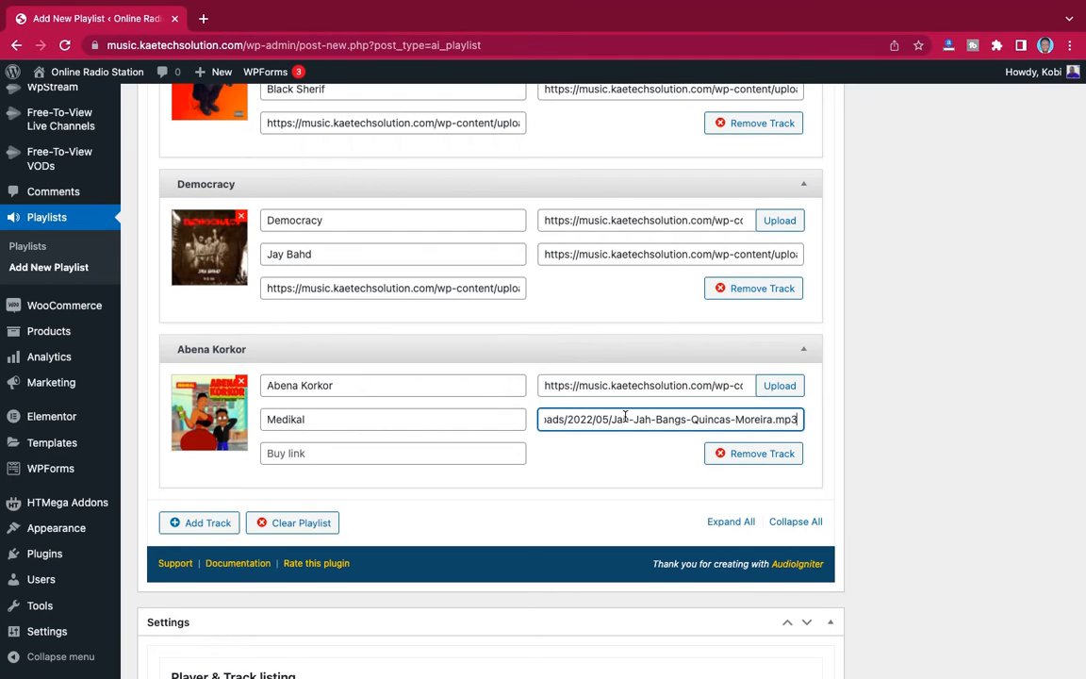
pyautogui.click(346, 453)
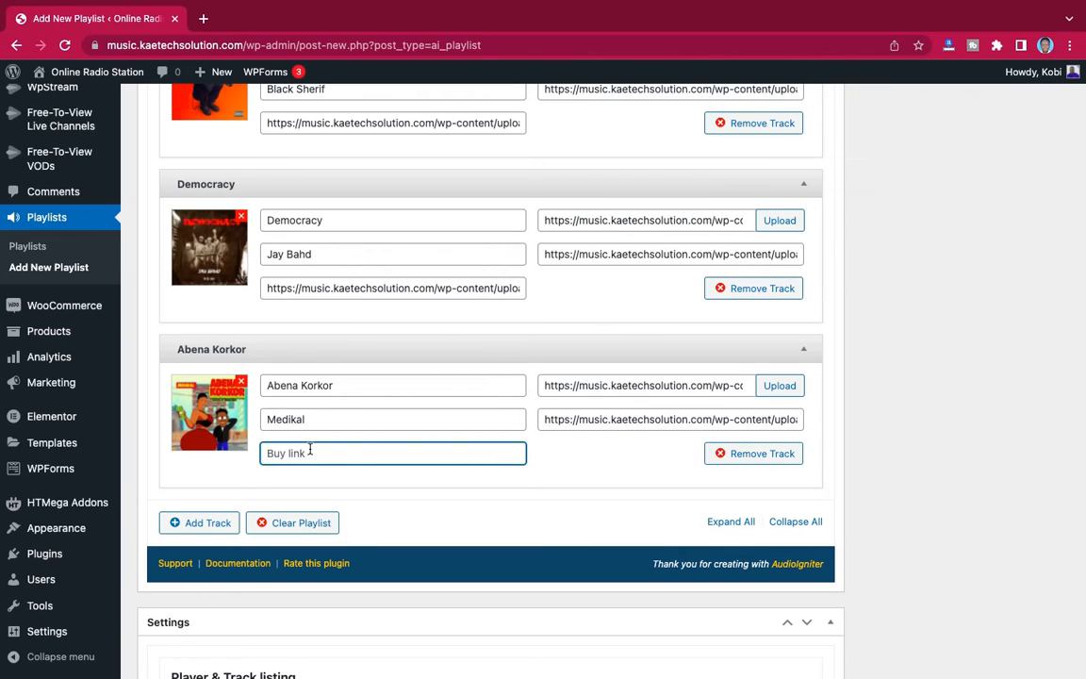
pyautogui.write('https://music.kaetechsolution.com/wp-content/uploads/2022/05/Jah-Jah-Bangs-Quincas-Moreira.mp3')
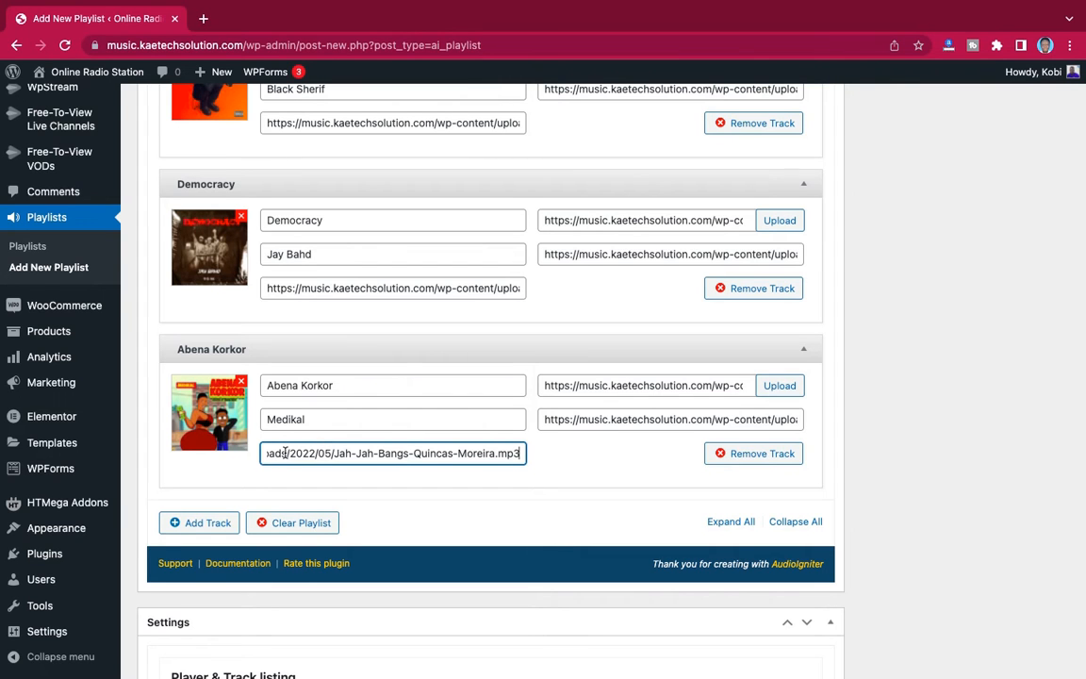
# - Add a fourth track to the playlist, using Jah-Jah-Bangs-Quincas-Moreira.mp3 from the media library as its audio
pyautogui.scroll(-1, 384, 448)
pyautogui.scroll(5, 383, 448)
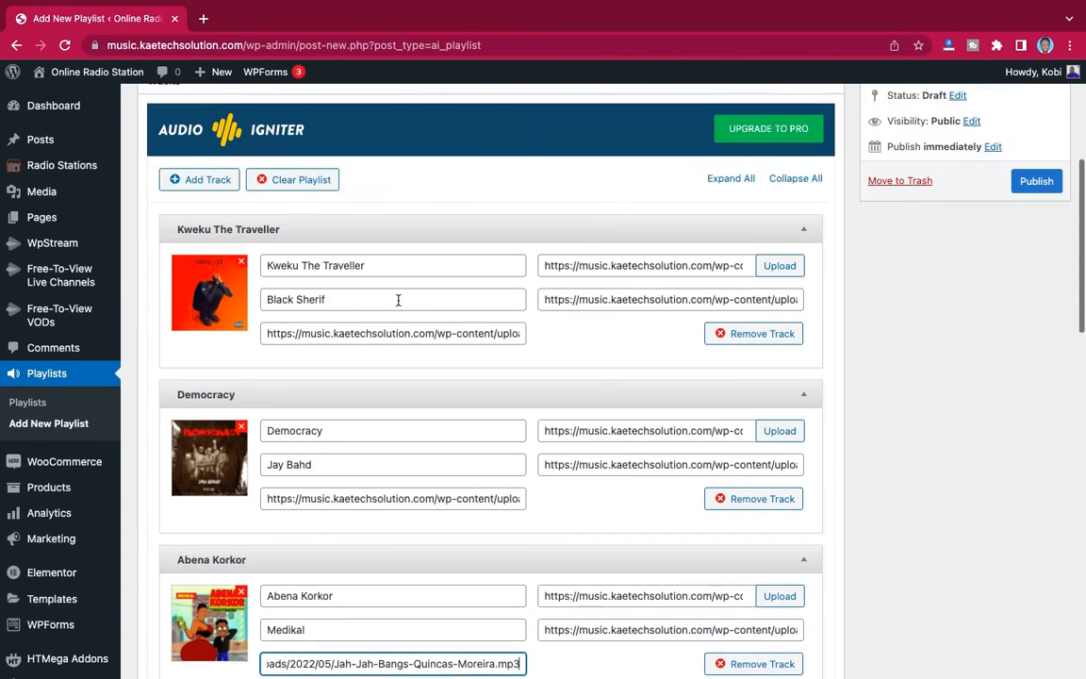
pyautogui.scroll(-5, 400, 301)
pyautogui.scroll(-3, 398, 301)
pyautogui.scroll(3, 398, 301)
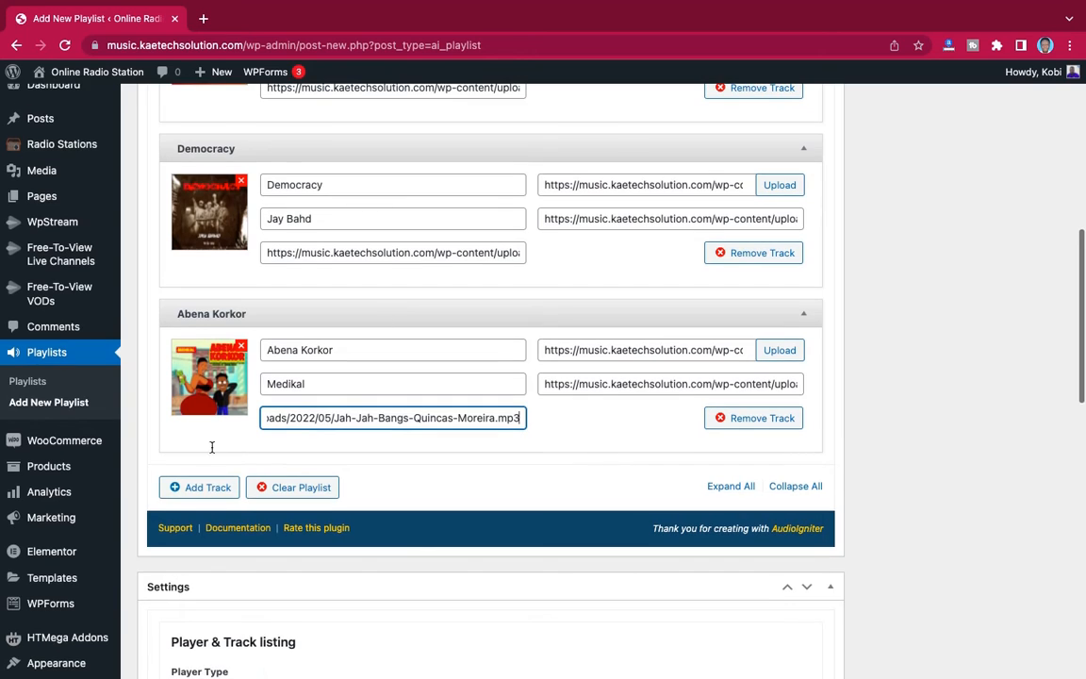
pyautogui.click(195, 495)
pyautogui.scroll(-2, 444, 420)
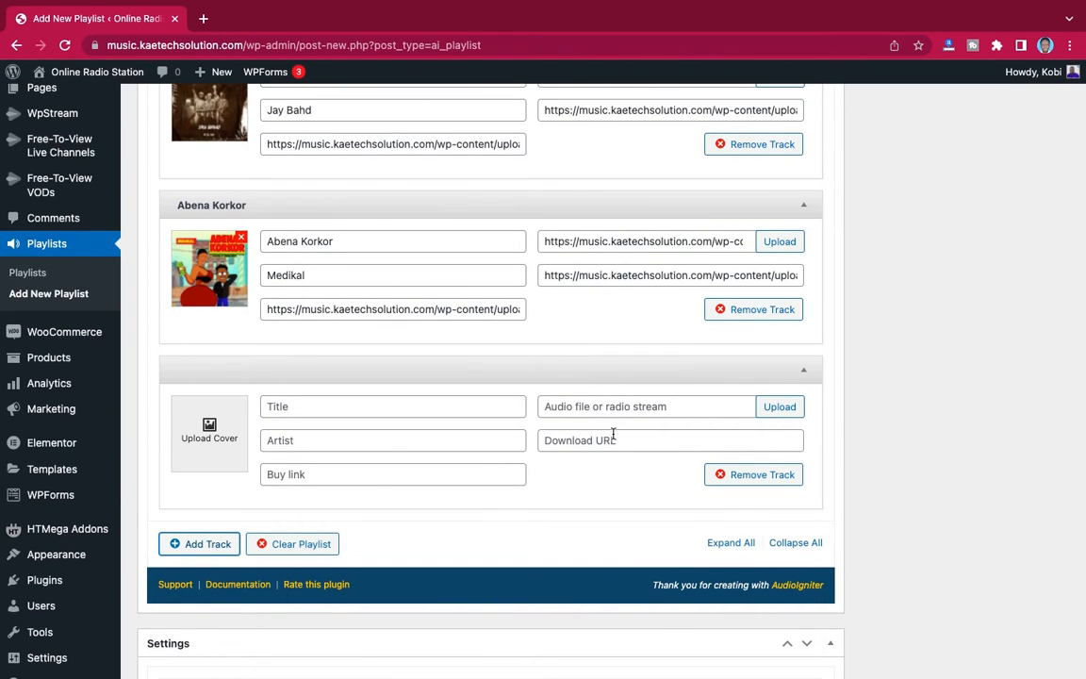
pyautogui.click(778, 406)
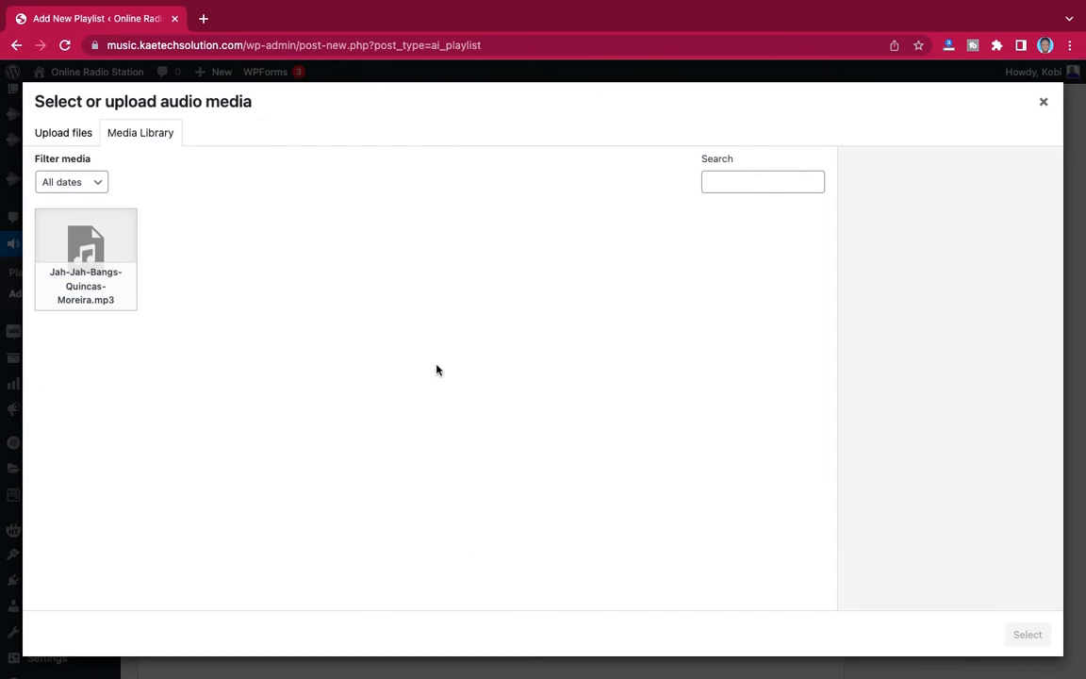
pyautogui.click(113, 294)
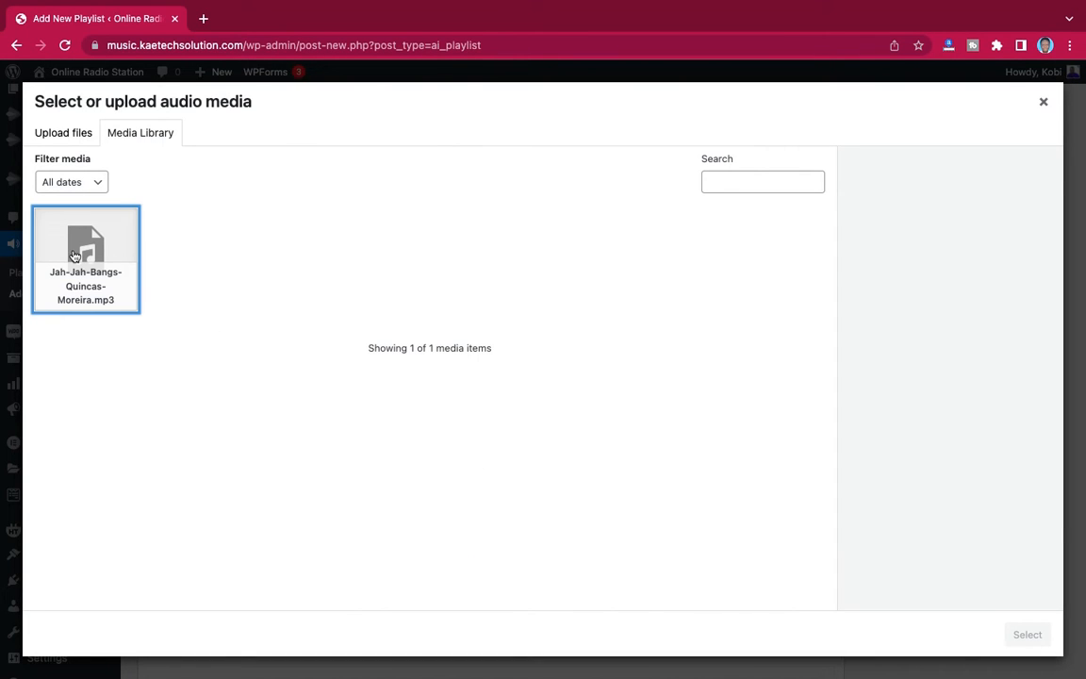
pyautogui.click(1041, 636)
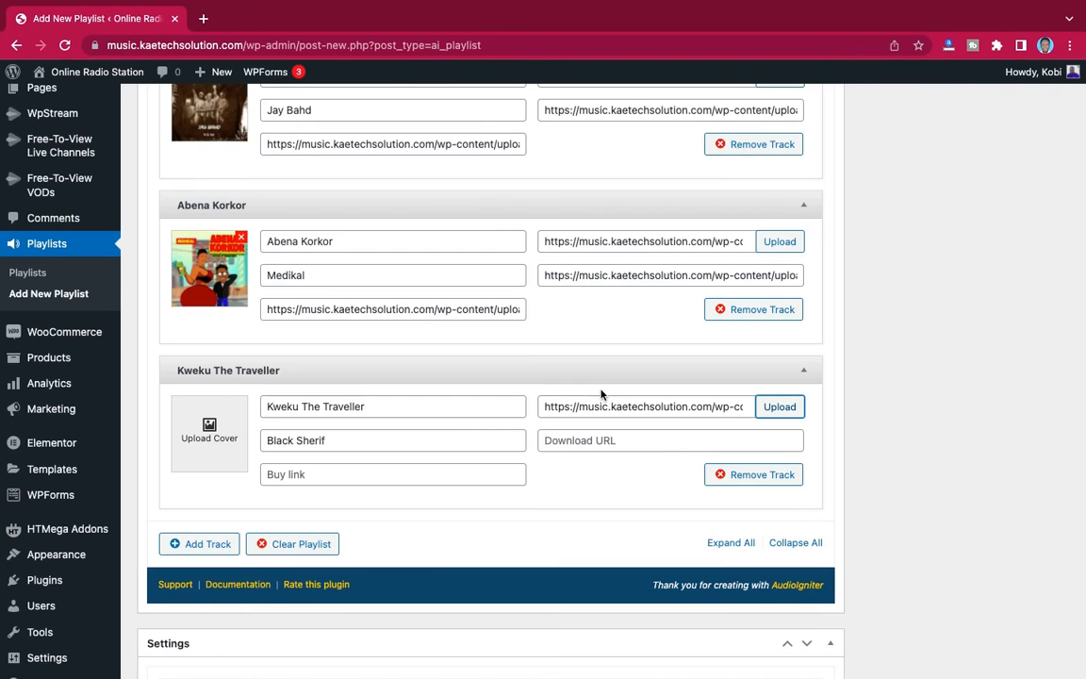
# - Set the Khaid-SKI.webp image from the media library as the fourth track's cover
pyautogui.click(209, 431)
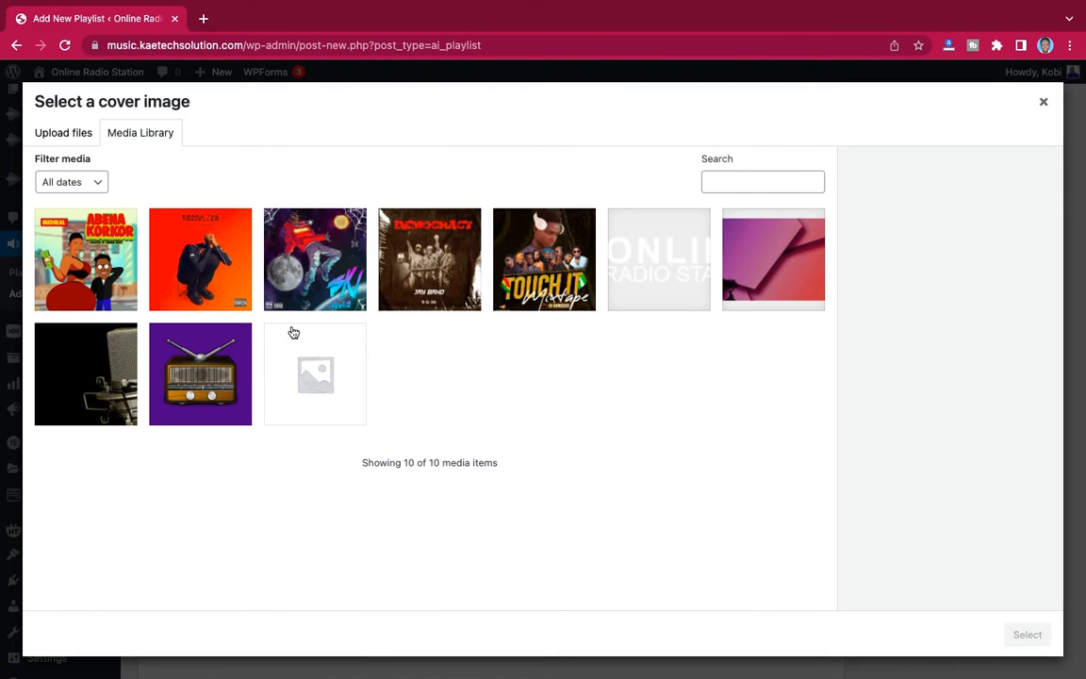
pyautogui.click(298, 280)
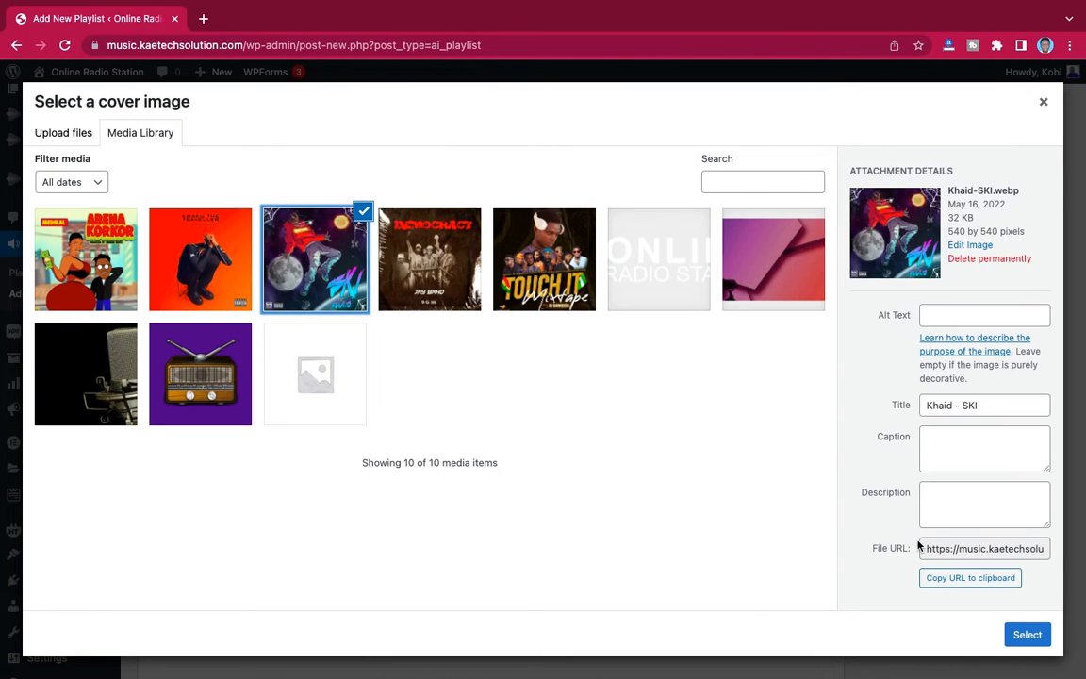
pyautogui.click(1027, 634)
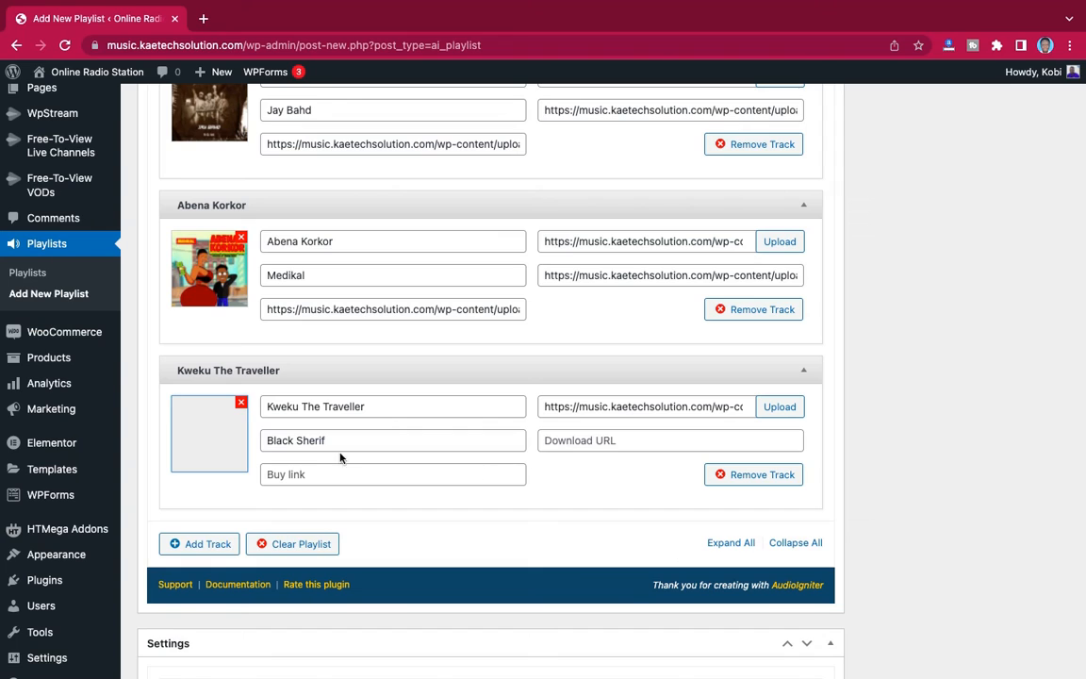
# - Change the fourth track's title to "Ski" and its artist to "Kahid"
pyautogui.moveTo(376, 408); pyautogui.dragTo(209, 409)
pyautogui.write('S')
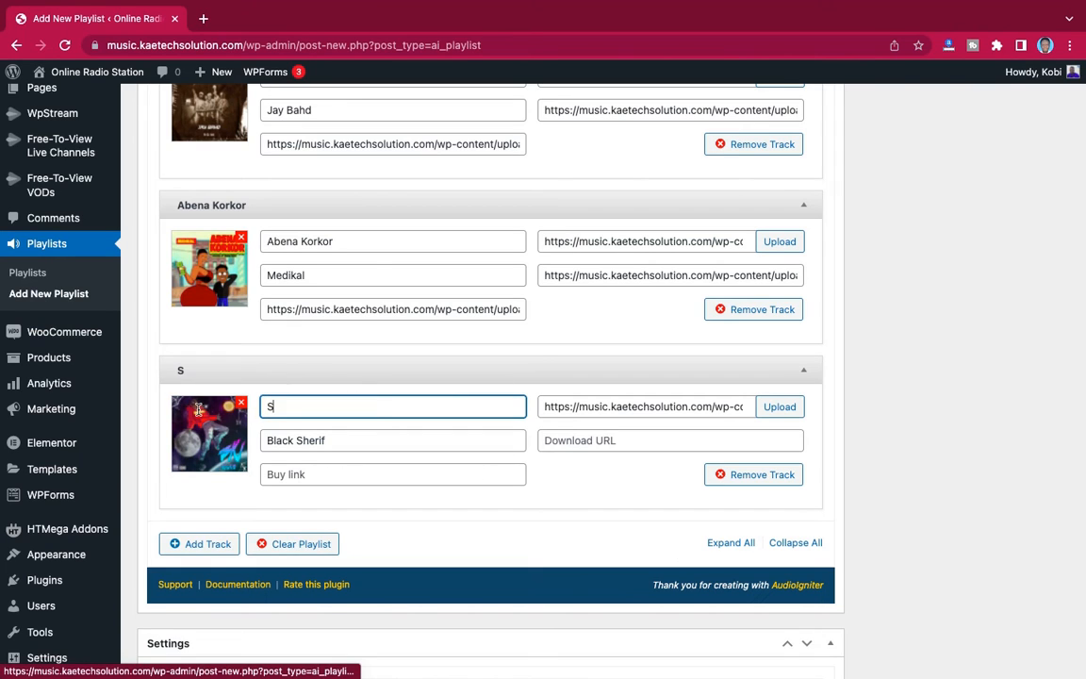
pyautogui.write('ki')
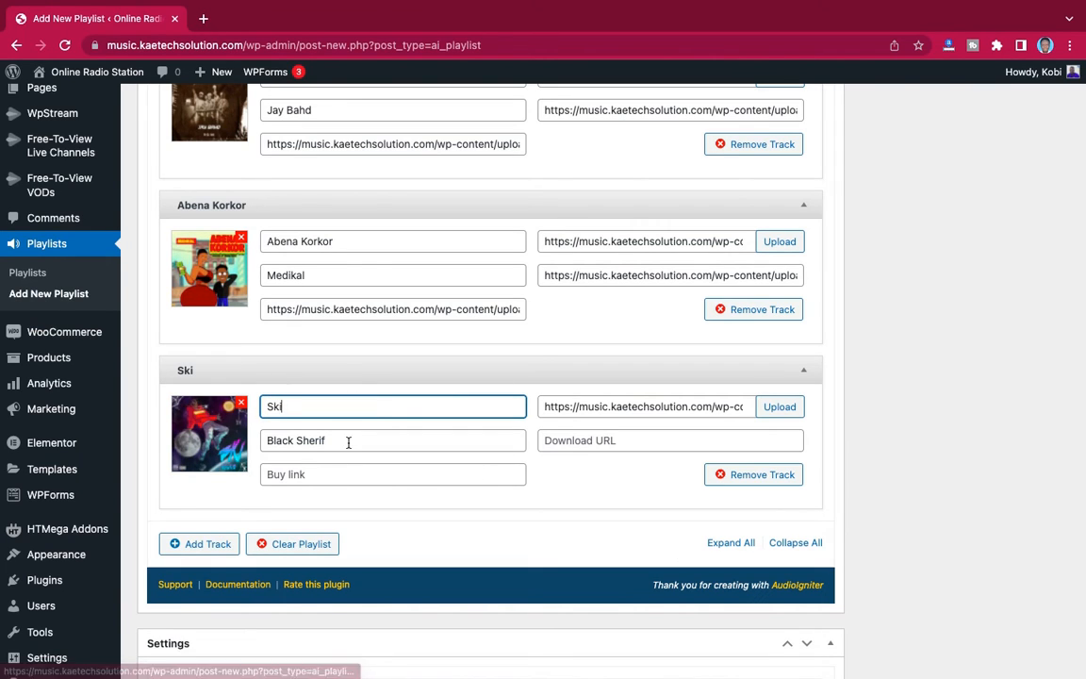
pyautogui.moveTo(349, 440); pyautogui.dragTo(160, 443)
pyautogui.write('Kah')
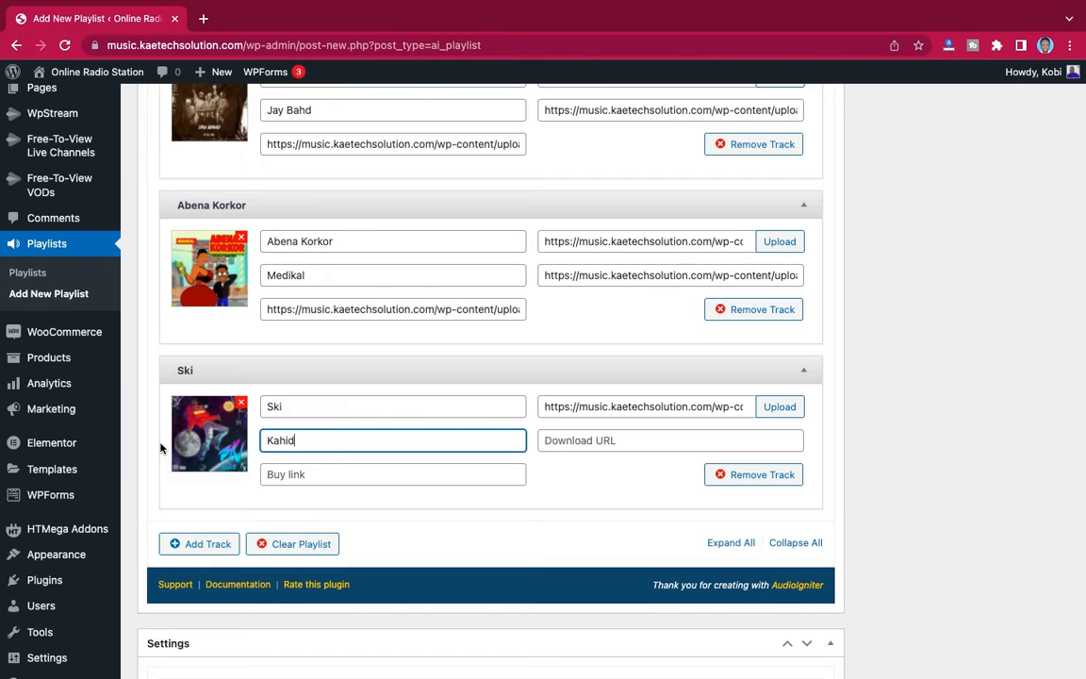
pyautogui.write('id')
# - Copy the Ski track's audio file URL into both its download URL and its buy link
pyautogui.click(592, 442)
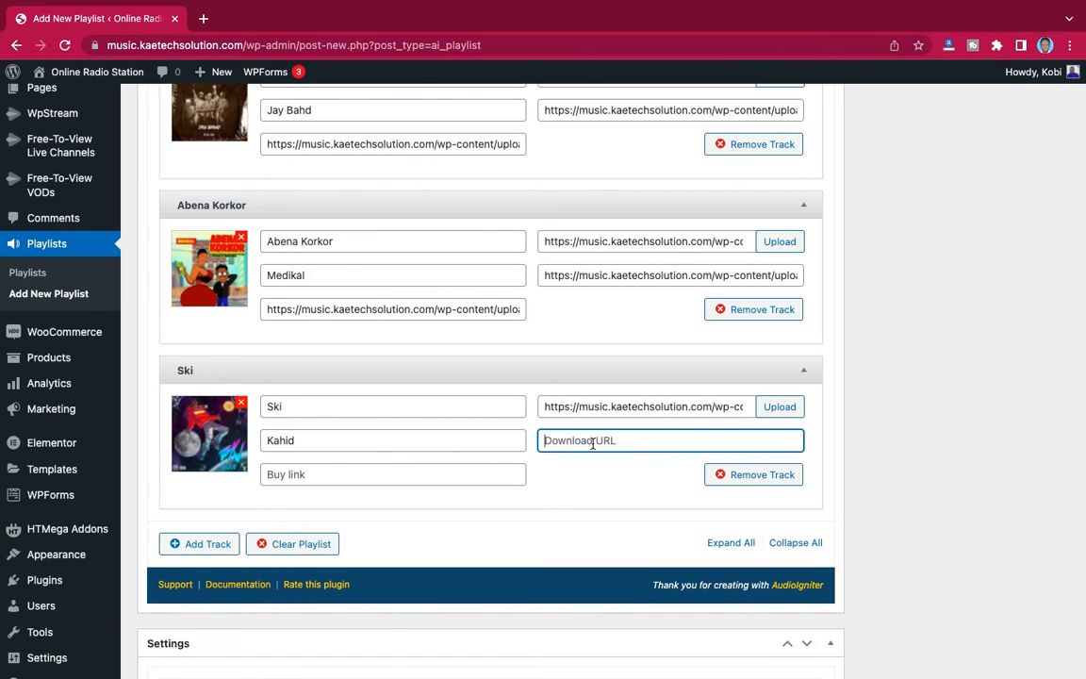
pyautogui.click(625, 406)
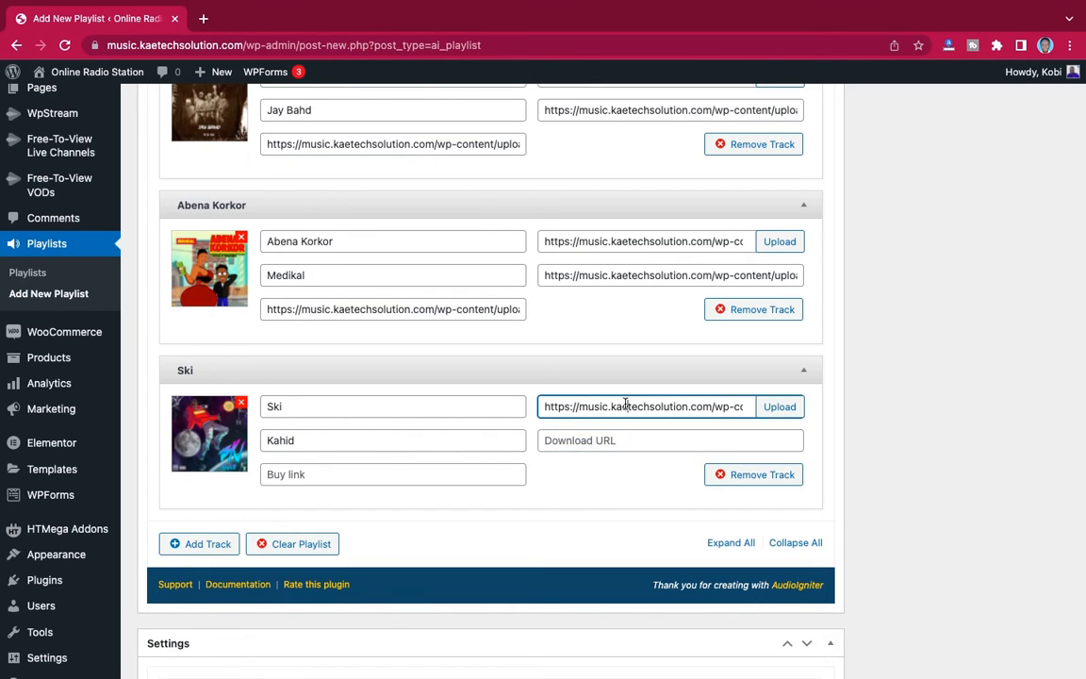
pyautogui.hotkey('ctrl', 'a')
pyautogui.click(604, 441)
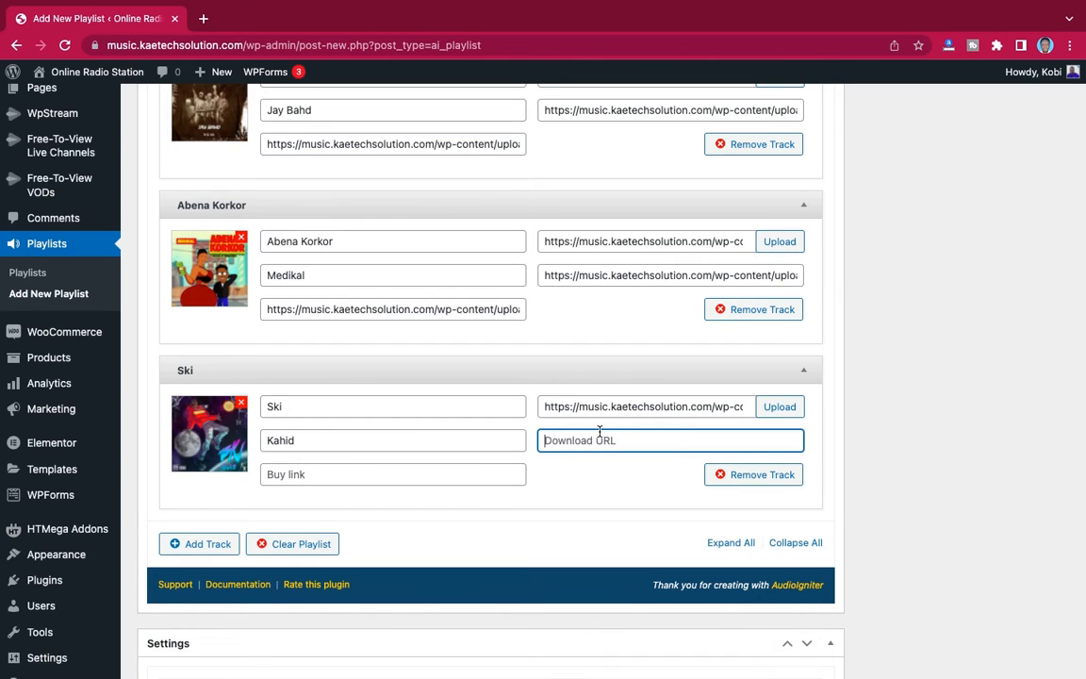
pyautogui.write('https://music.kaetechsolution.com/wp-content/uploads/2022/05/Jah-Jah-Bangs-Quincas-Moreira.mp3')
pyautogui.click(313, 473)
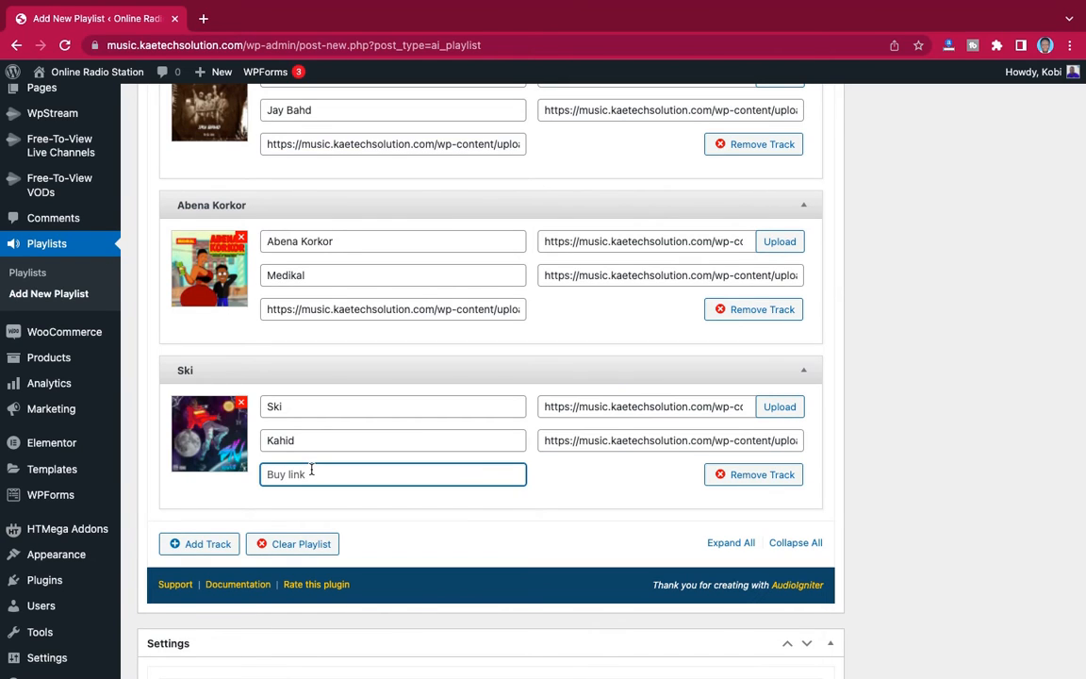
pyautogui.write('https://music.kaetechsolution.com/wp-content/uploads/2022/05/Jah-Jah-Bangs-Quincas-Moreira.mp3')
pyautogui.scroll(5, 507, 330)
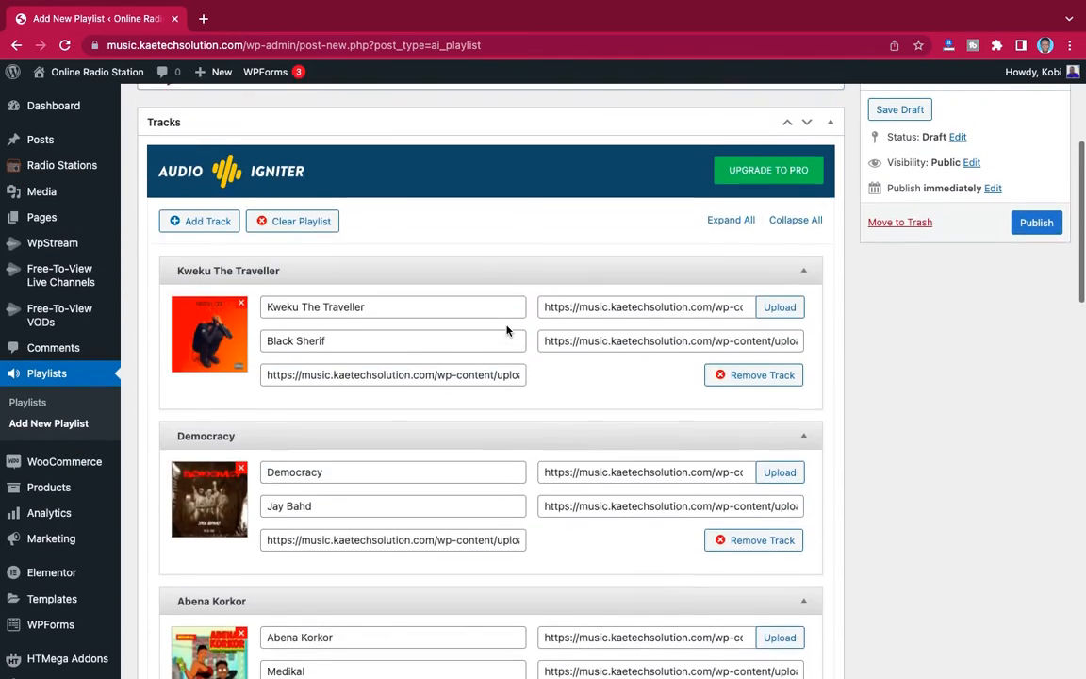
pyautogui.scroll(-2, 506, 325)
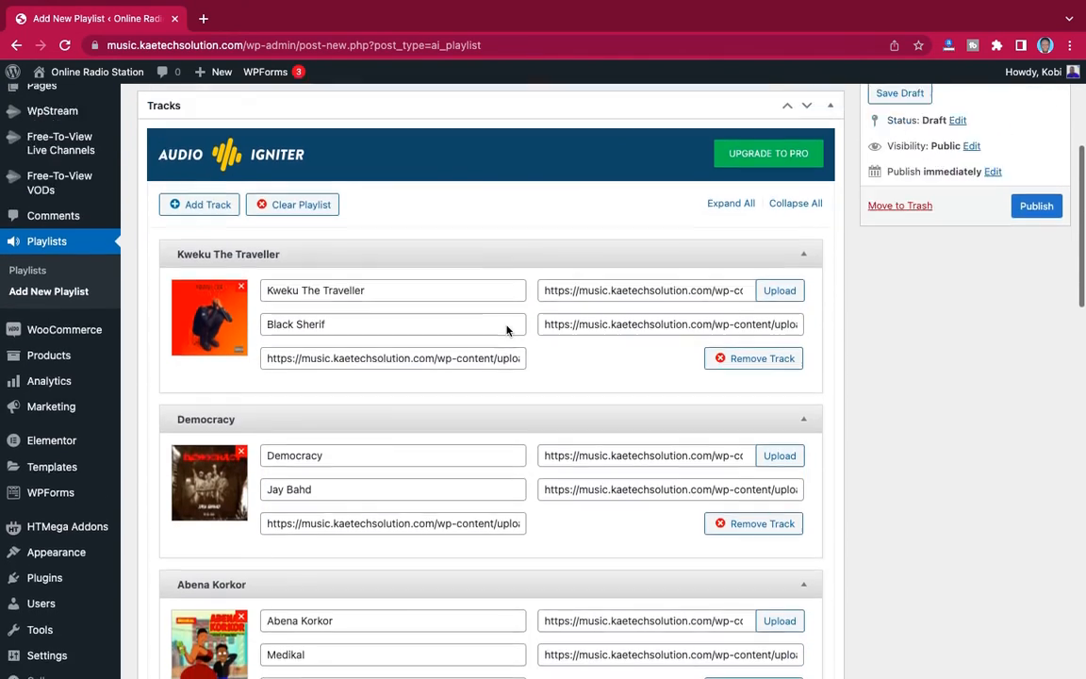
pyautogui.scroll(3, 506, 326)
pyautogui.scroll(-3, 506, 325)
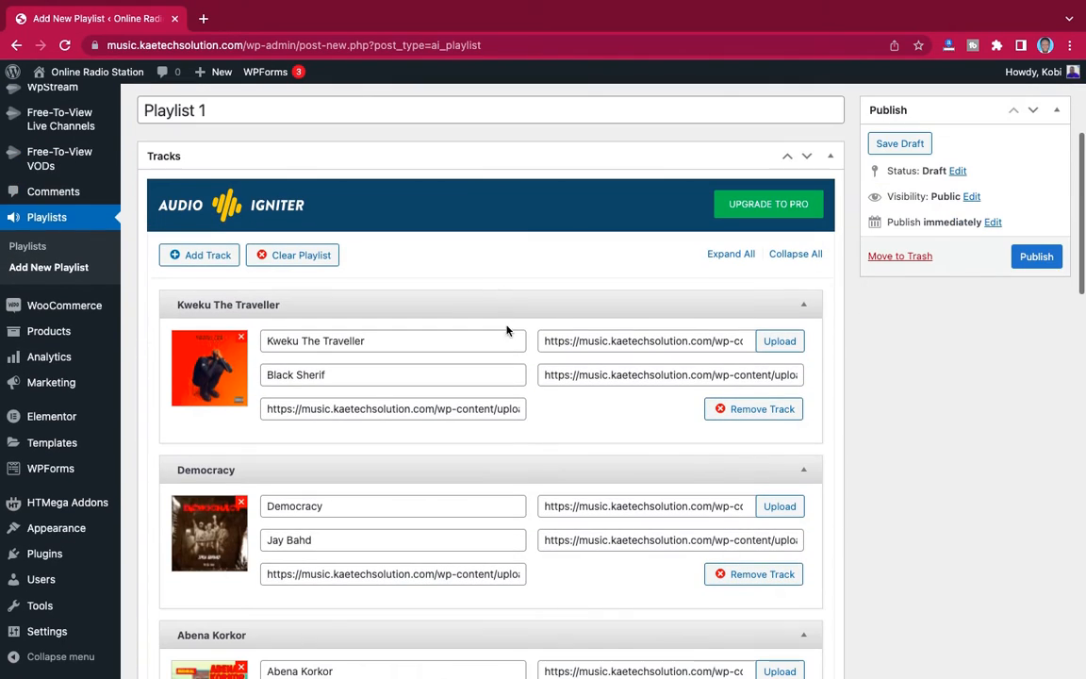
# - Publish the playlist "Playlist 1"
pyautogui.click(1044, 257)
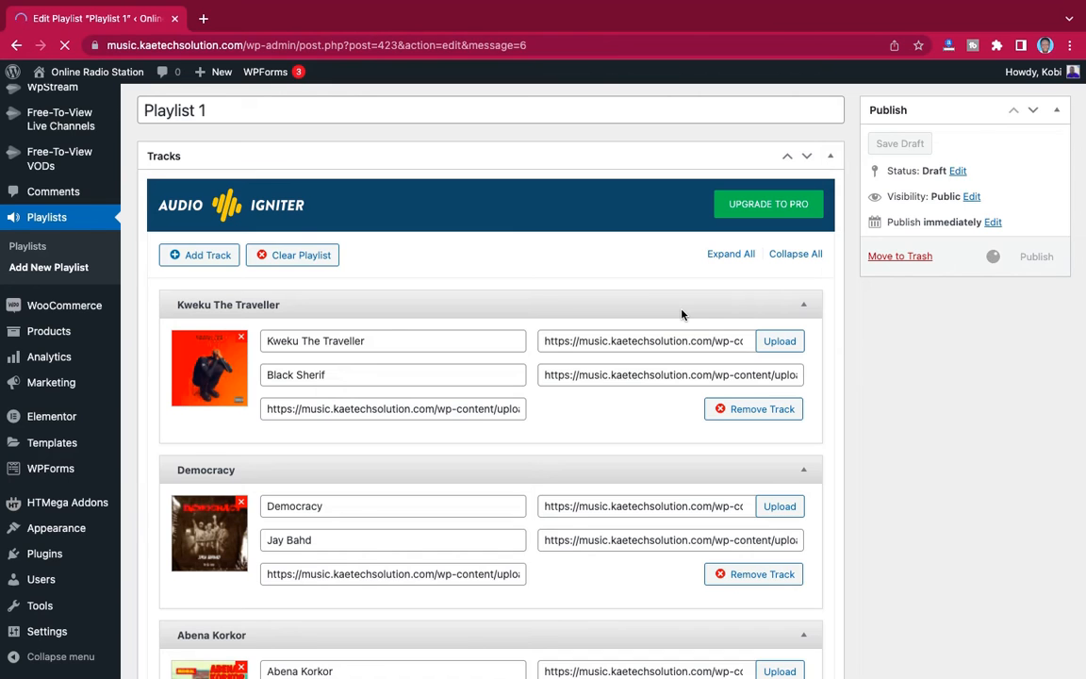
pyautogui.scroll(-10, 581, 388)
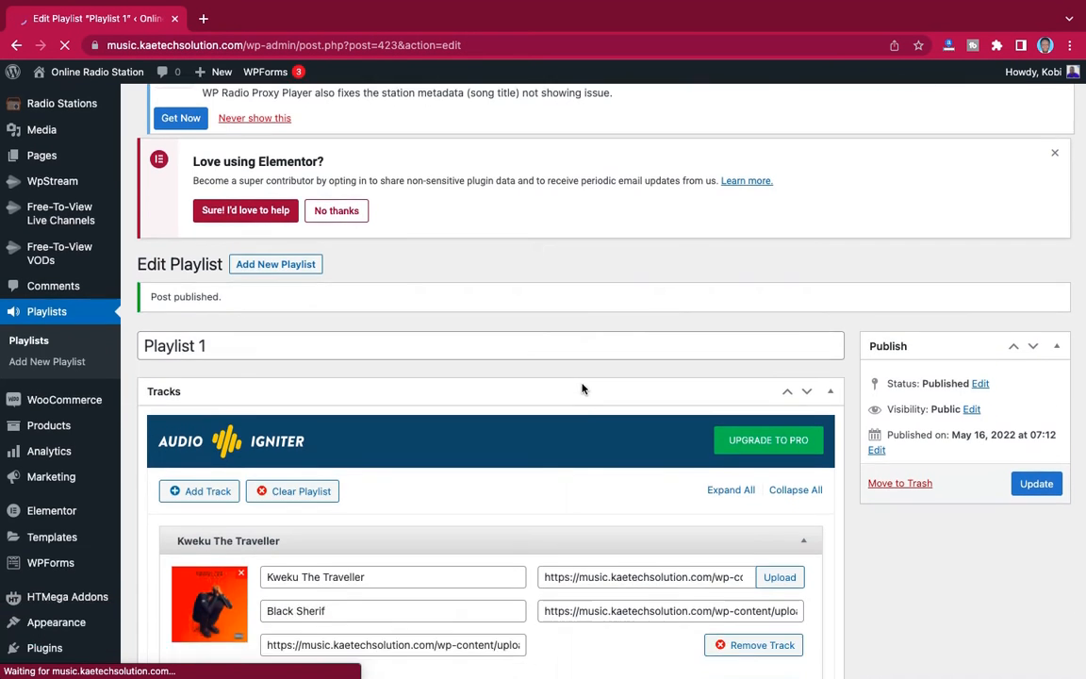
pyautogui.scroll(8, 582, 388)
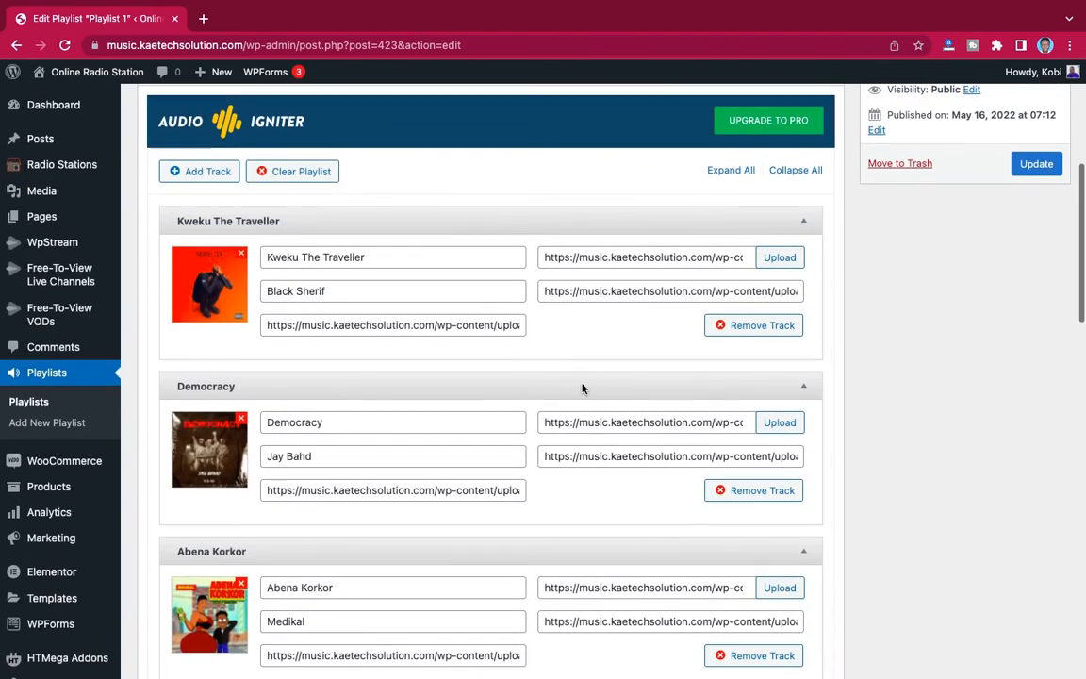
# - Review the published playlist's four track entries and its player and track listing settings
pyautogui.scroll(-8, 582, 386)
pyautogui.scroll(3, 581, 388)
pyautogui.scroll(6, 582, 388)
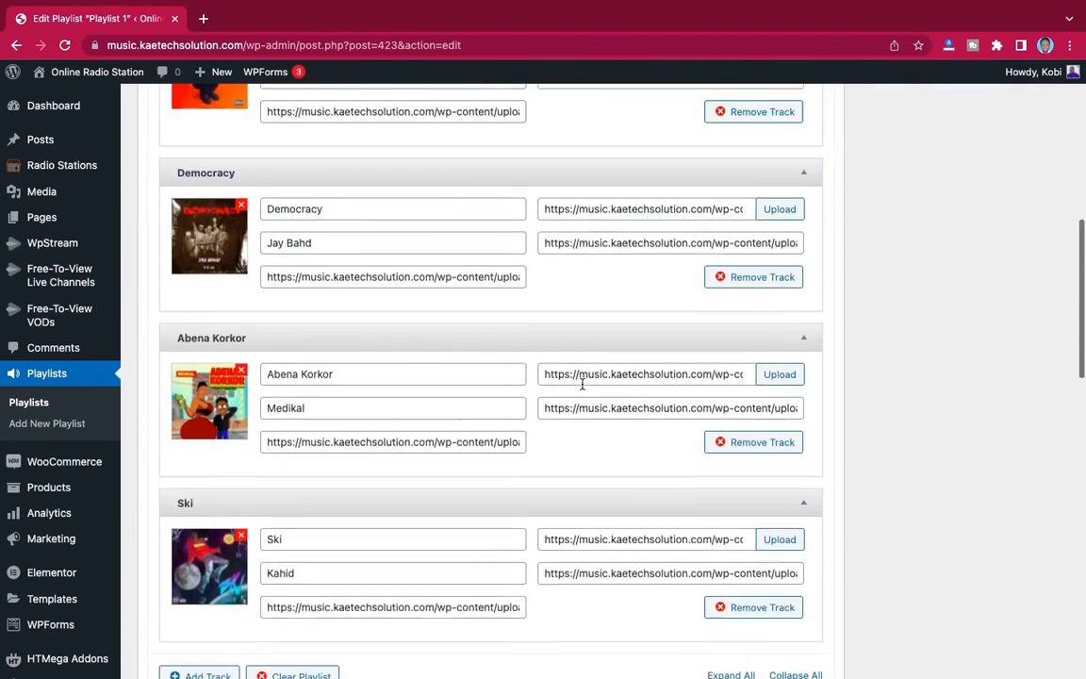
pyautogui.scroll(-5, 582, 388)
pyautogui.scroll(-1, 582, 388)
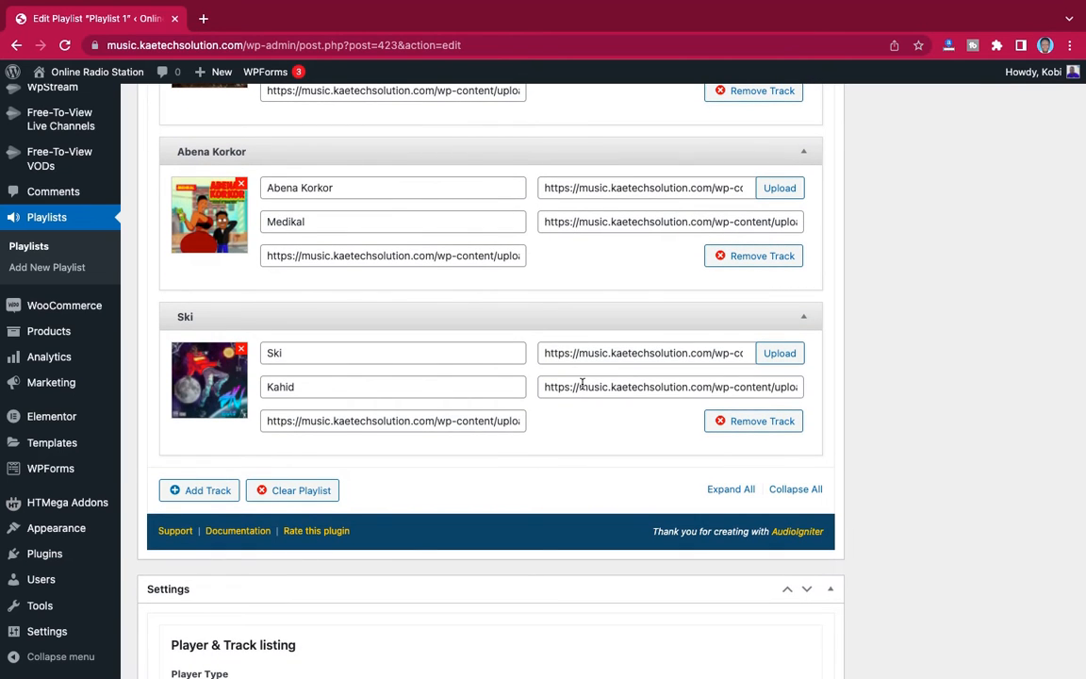
pyautogui.scroll(-5, 582, 387)
pyautogui.scroll(1, 582, 384)
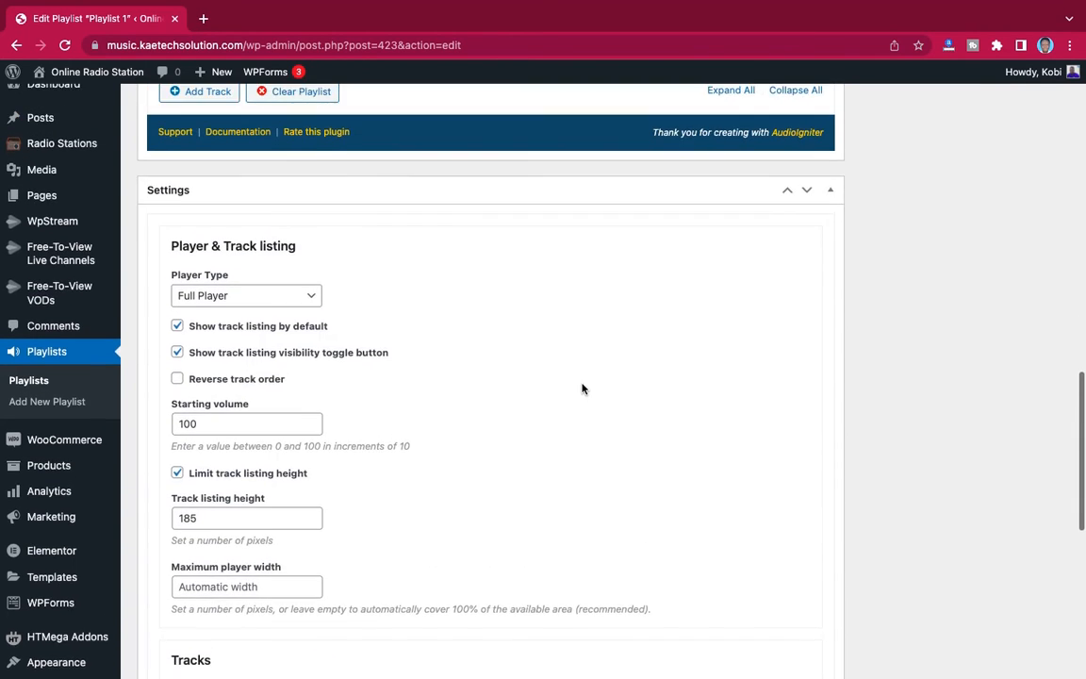
pyautogui.scroll(-1, 582, 387)
pyautogui.scroll(-1, 582, 389)
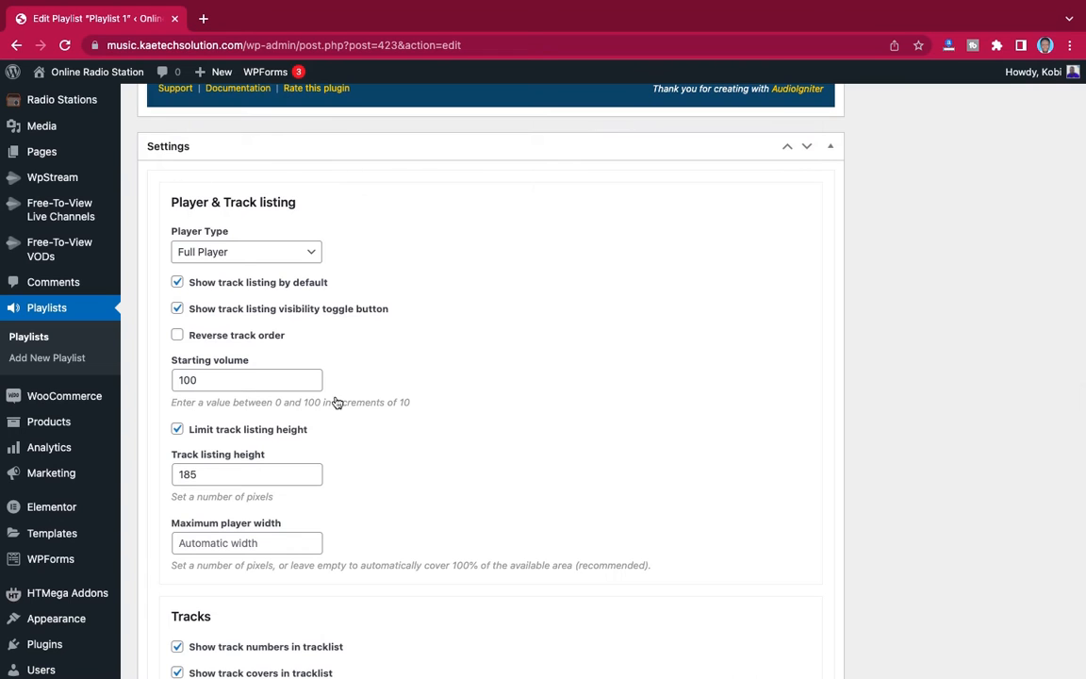
# - Select the playlist's complete shortcode text at the end of its edit page
pyautogui.scroll(-8, 334, 432)
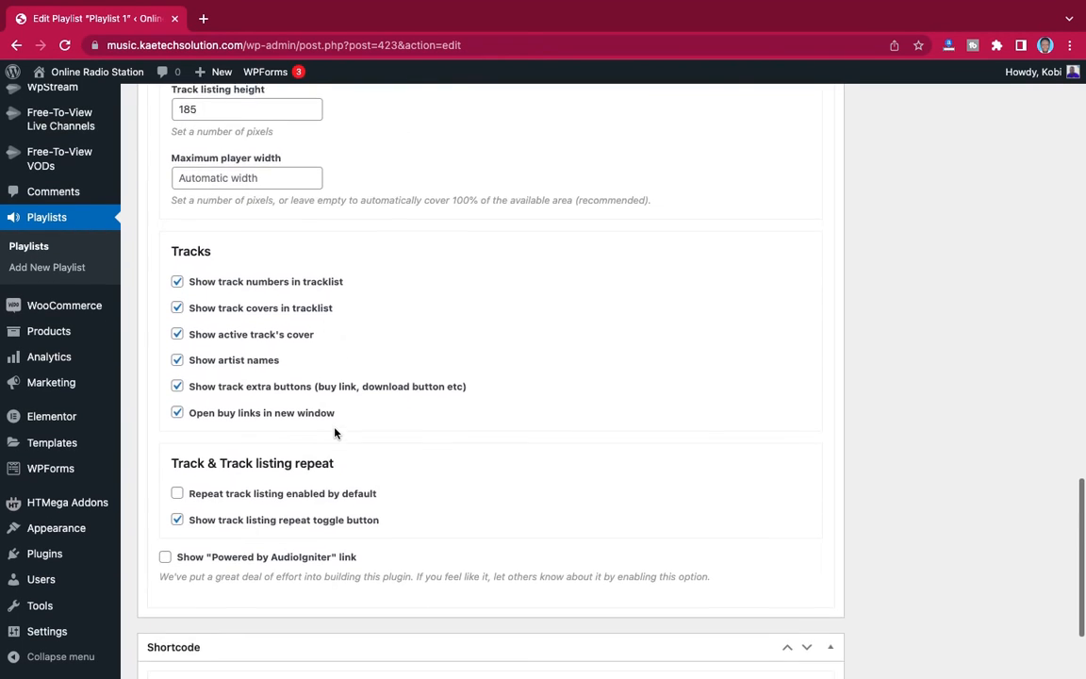
pyautogui.scroll(-2, 335, 432)
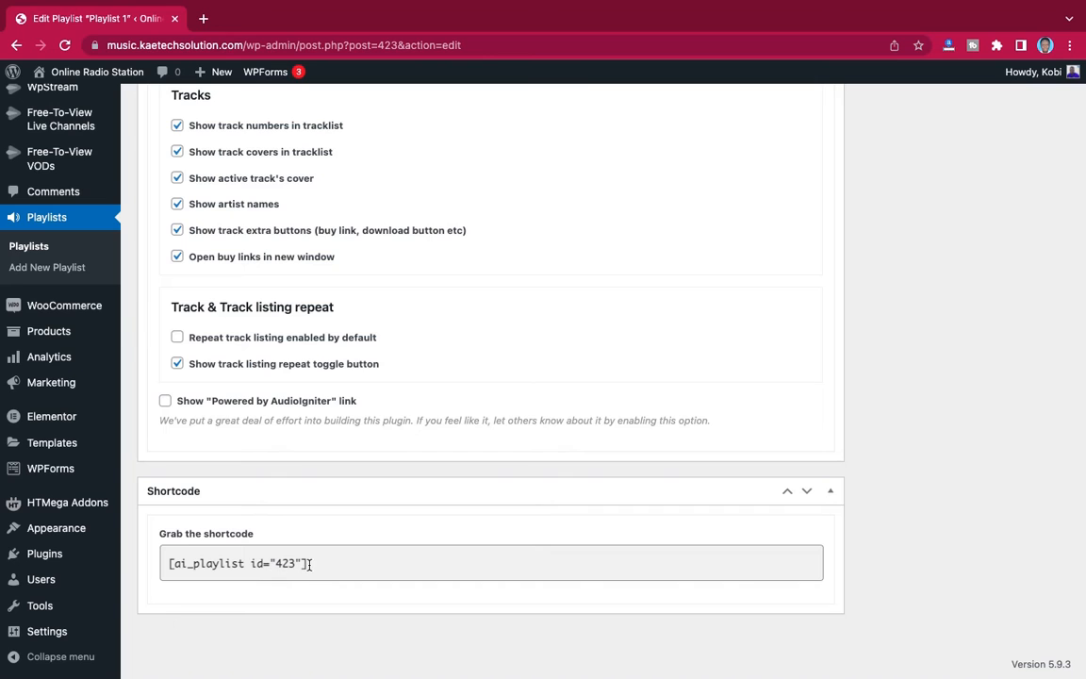
pyautogui.moveTo(308, 563); pyautogui.dragTo(162, 563)
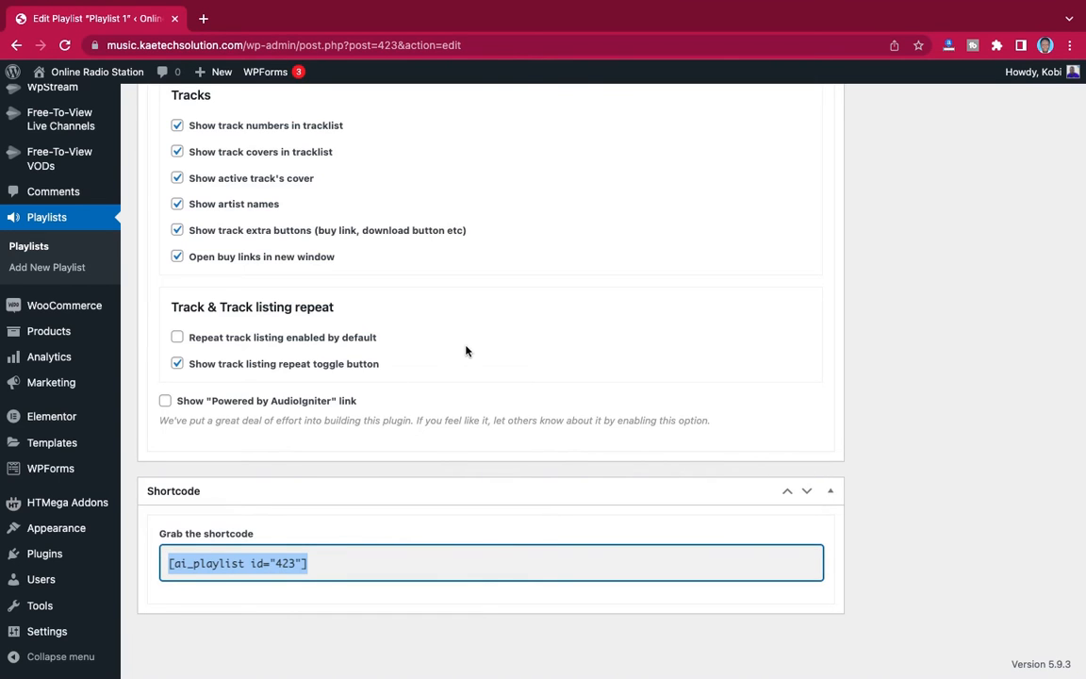
# - Check the available player types in the playlist settings and keep Full Player selected
pyautogui.scroll(5, 466, 351)
pyautogui.scroll(2, 465, 351)
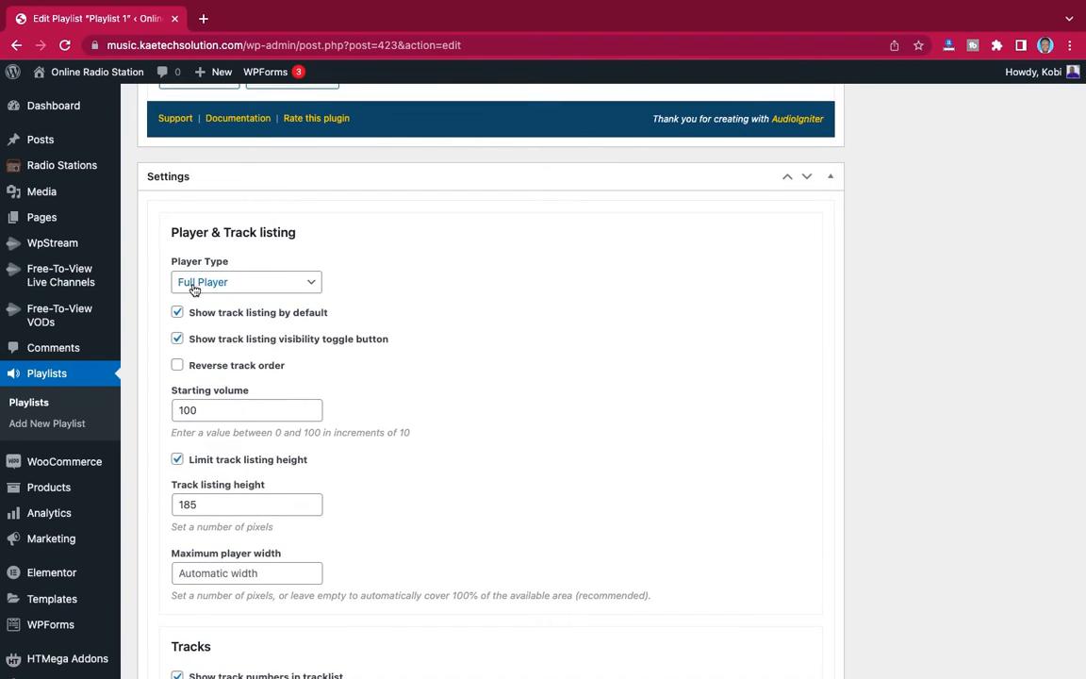
pyautogui.click(247, 282)
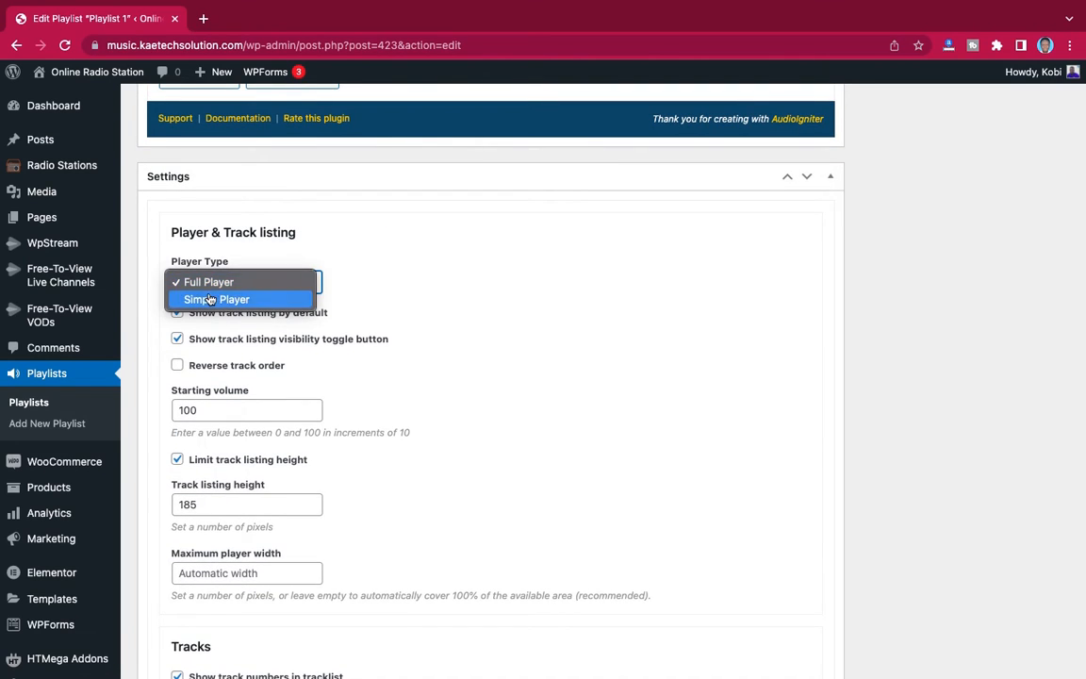
pyautogui.click(215, 283)
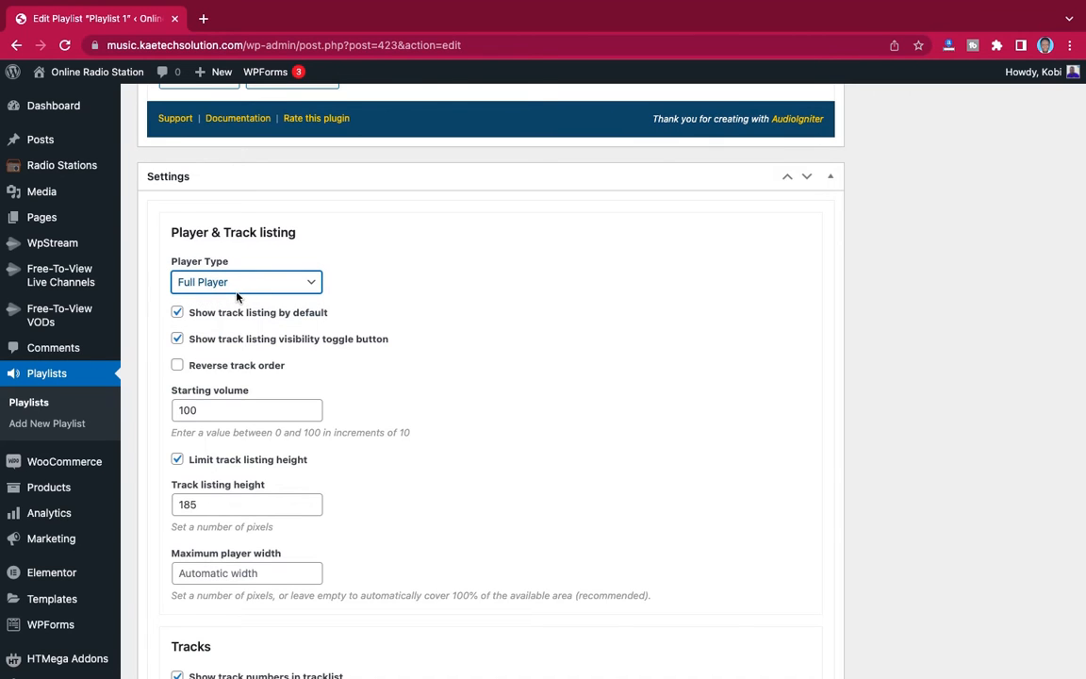
# - Set the playlist's track listing height to 220 pixels
pyautogui.scroll(-2, 206, 316)
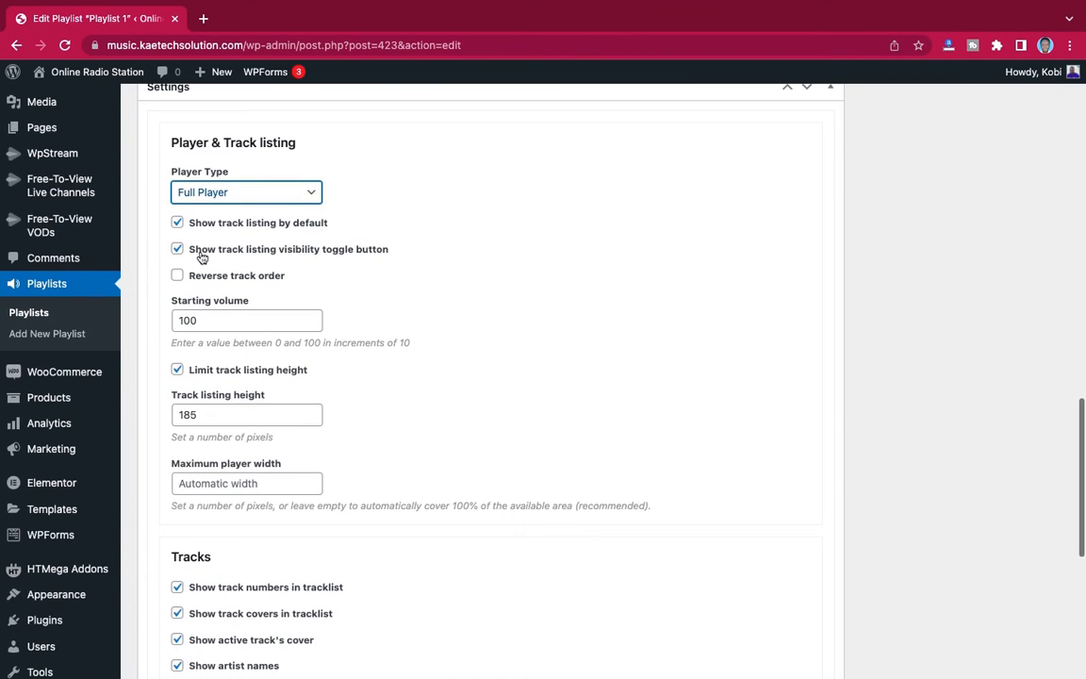
pyautogui.scroll(-2, 189, 330)
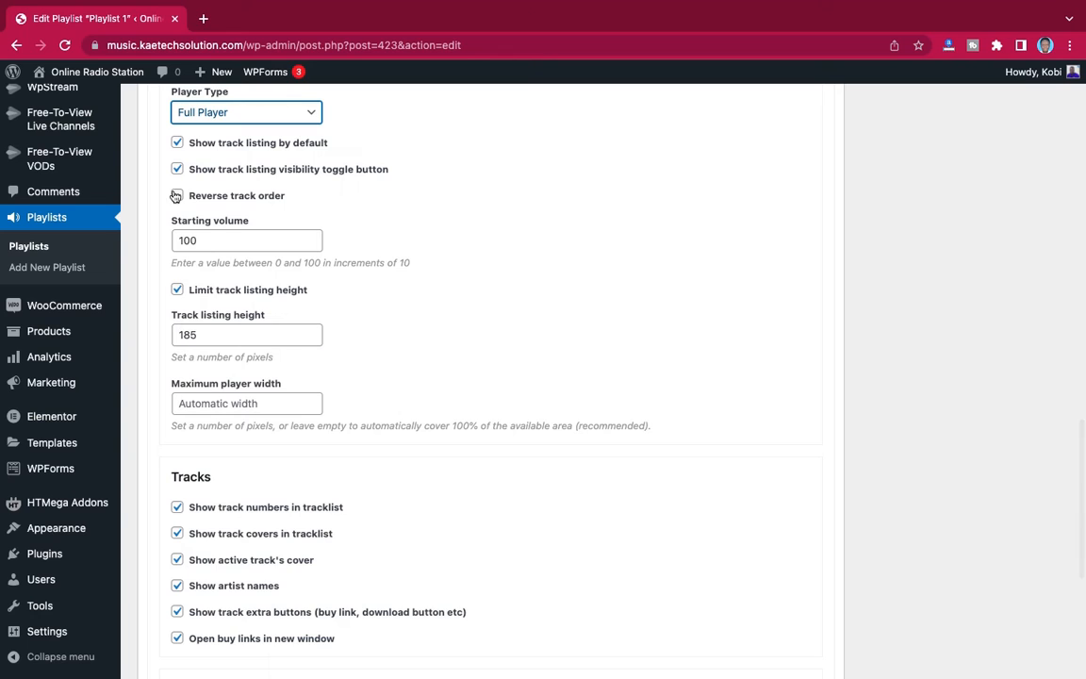
pyautogui.scroll(-2, 198, 329)
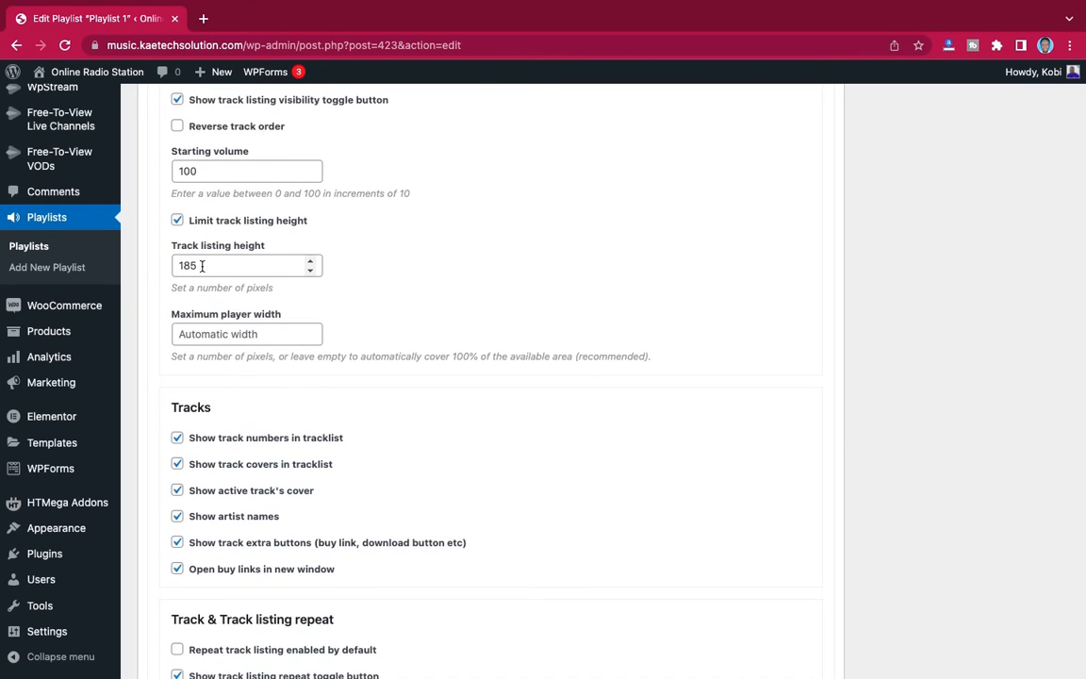
pyautogui.moveTo(197, 267); pyautogui.dragTo(173, 268)
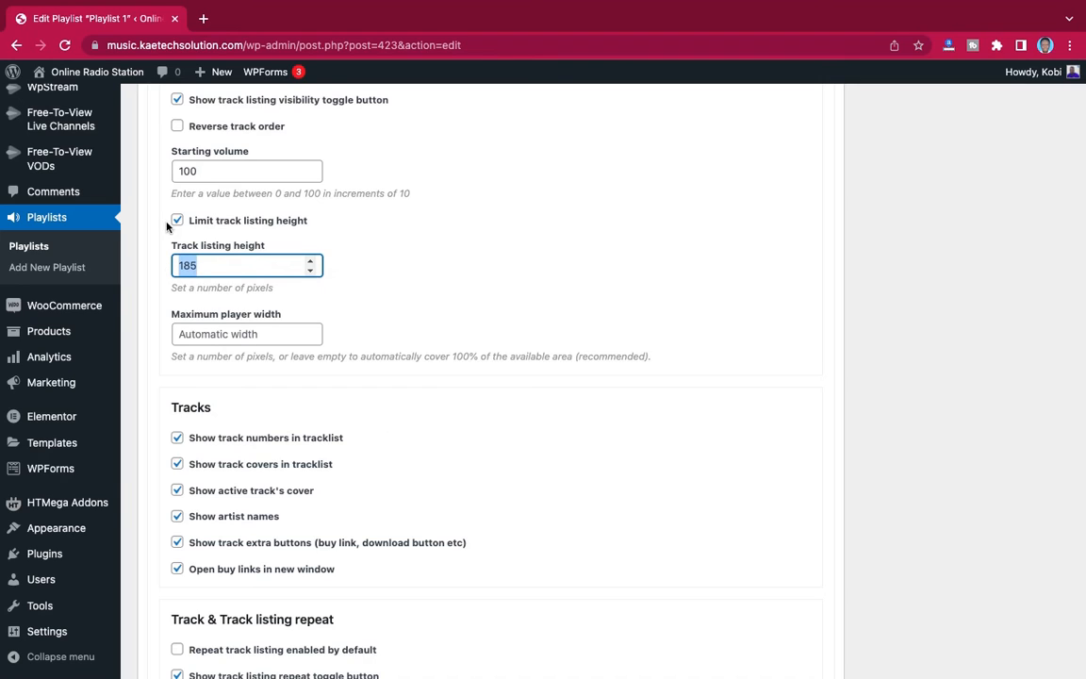
pyautogui.write('220')
pyautogui.scroll(-4, 388, 356)
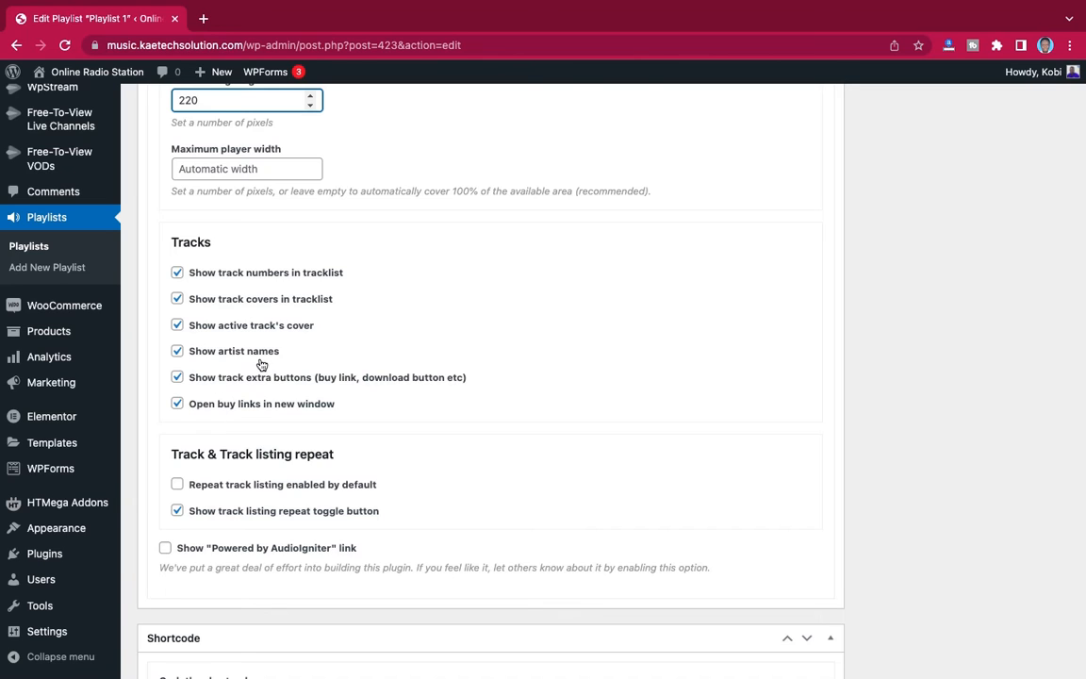
# - Enable repeating the track listing by default and update the published playlist
pyautogui.scroll(-2, 243, 420)
pyautogui.scroll(-1, 243, 419)
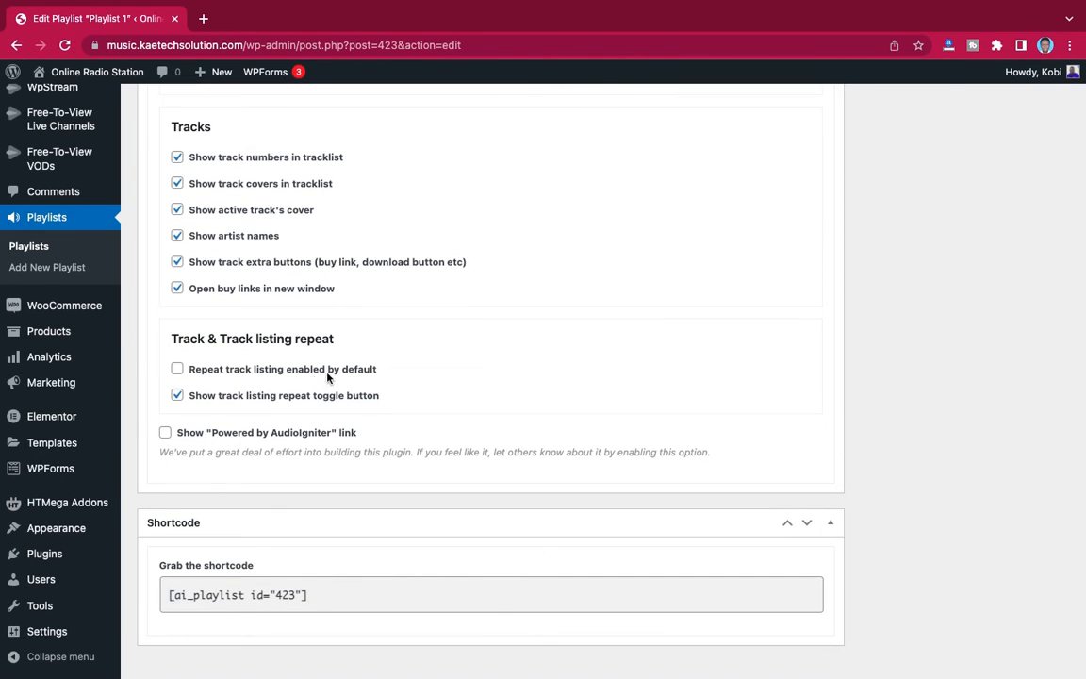
pyautogui.click(177, 370)
pyautogui.scroll(15, 532, 405)
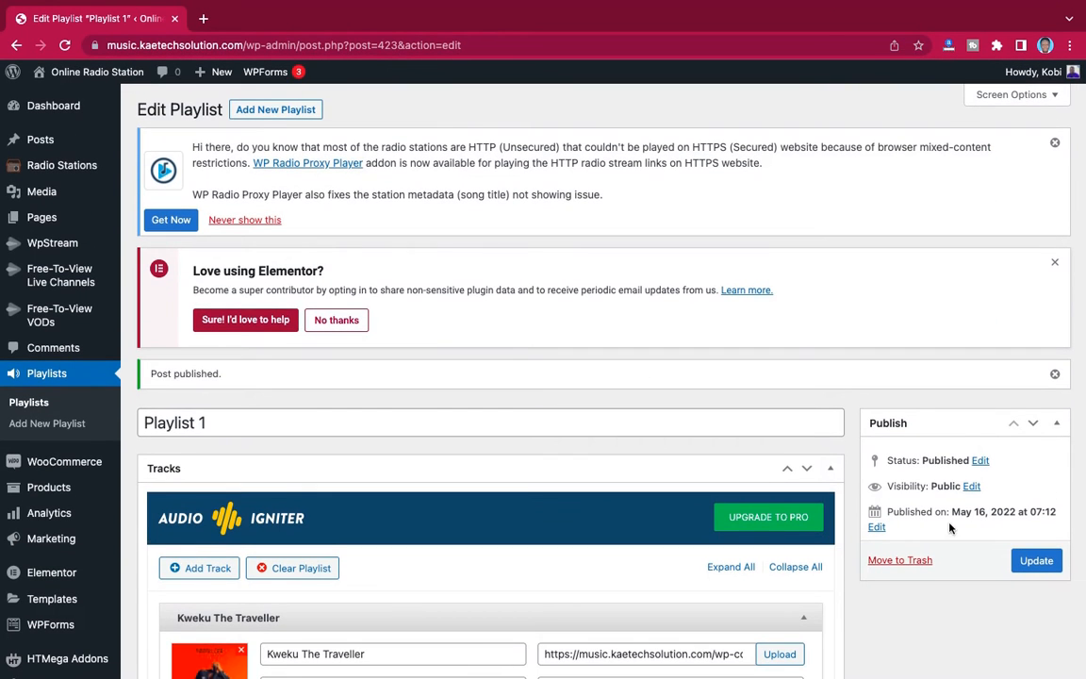
pyautogui.click(1036, 561)
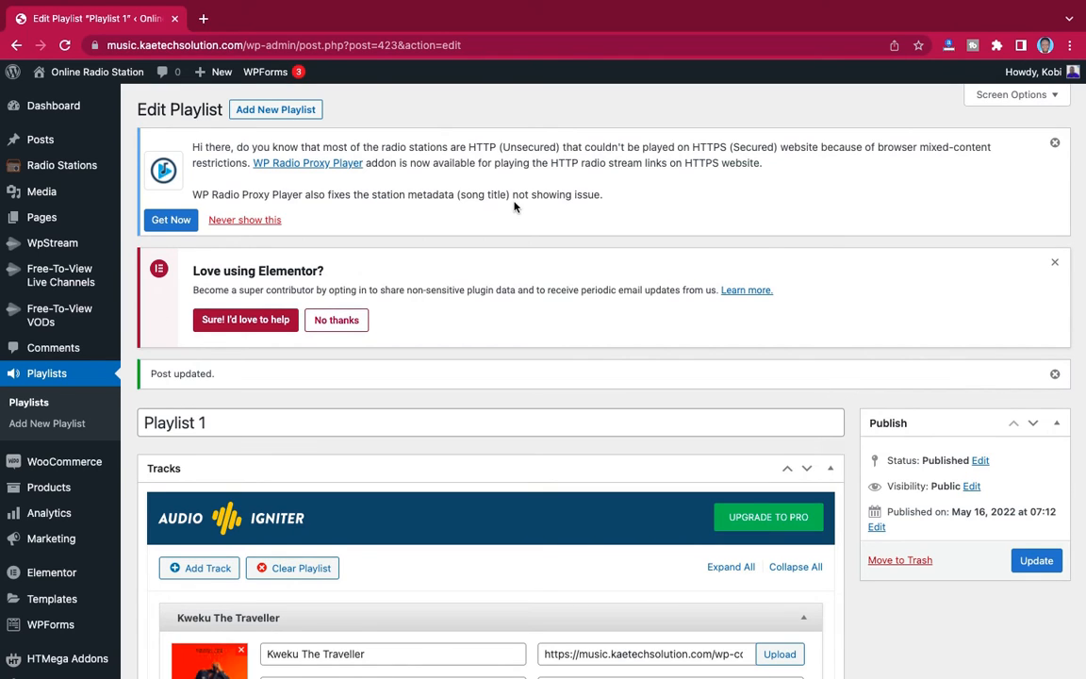
# - Create a new post, dismiss the block editor welcome guide and turn off fullscreen mode
pyautogui.moveTo(37, 219)
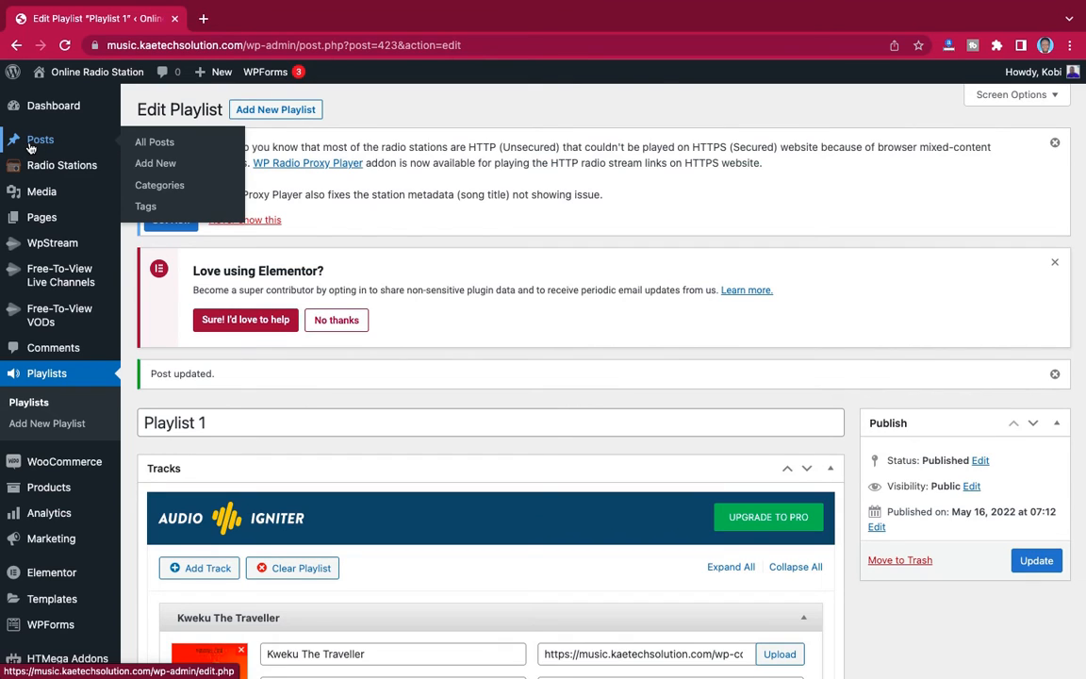
pyautogui.click(155, 164)
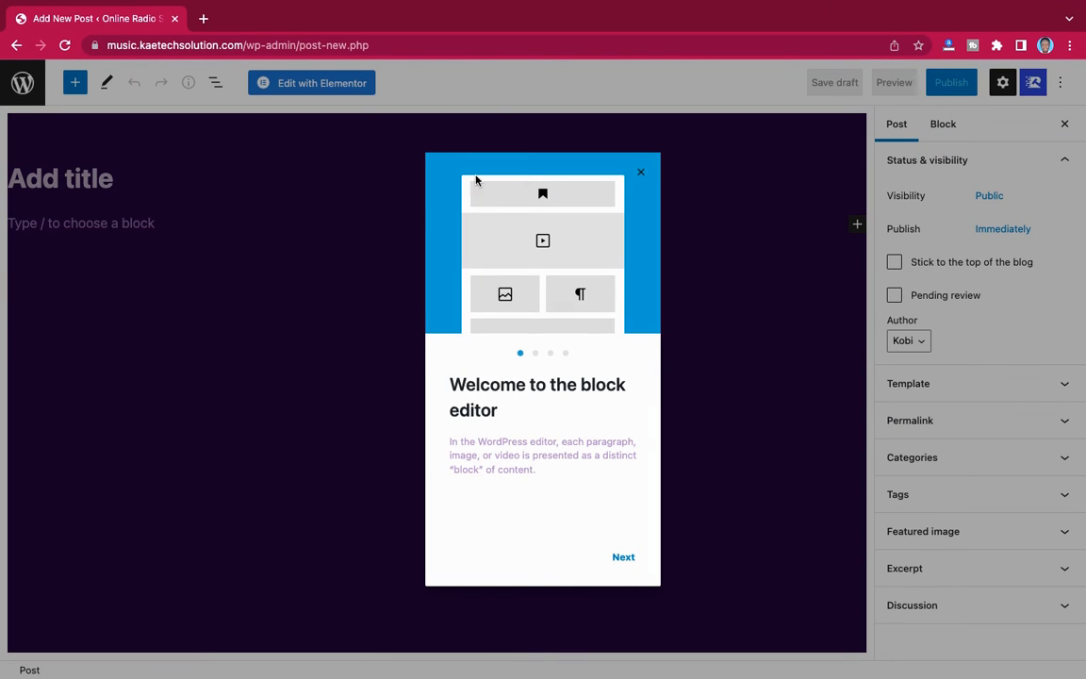
pyautogui.click(641, 176)
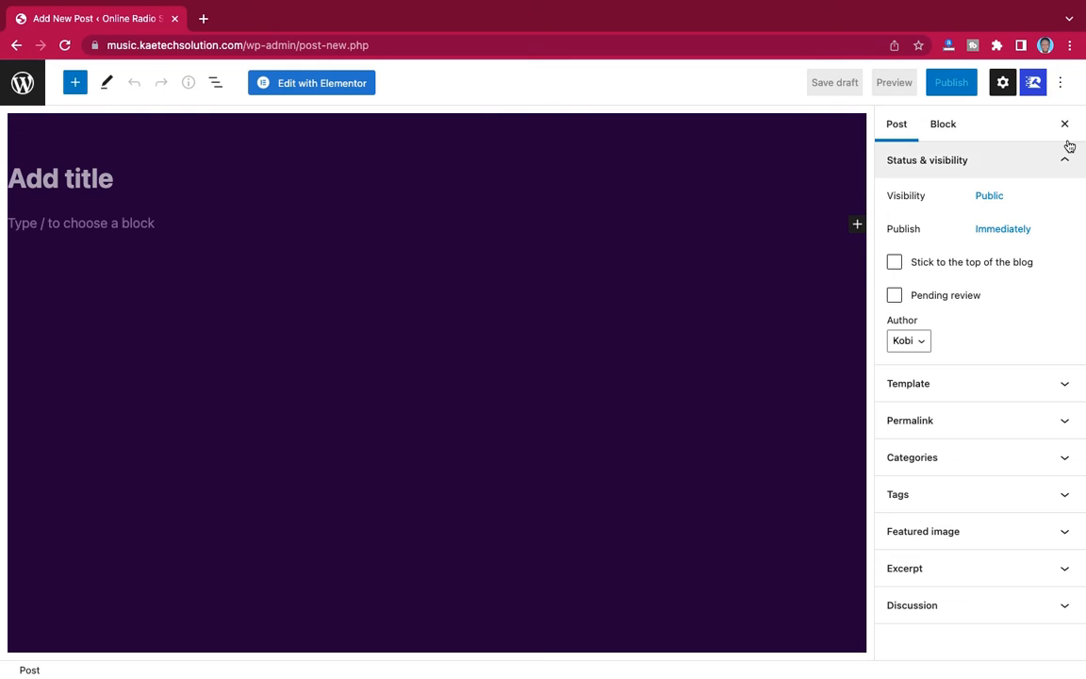
pyautogui.click(1063, 86)
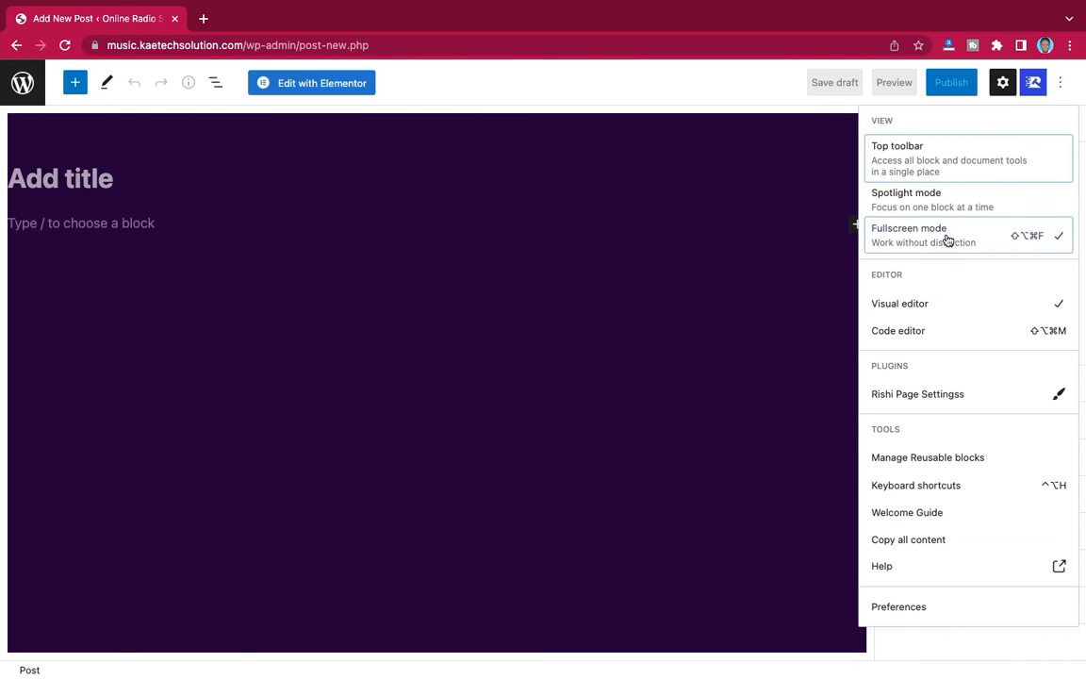
pyautogui.click(913, 237)
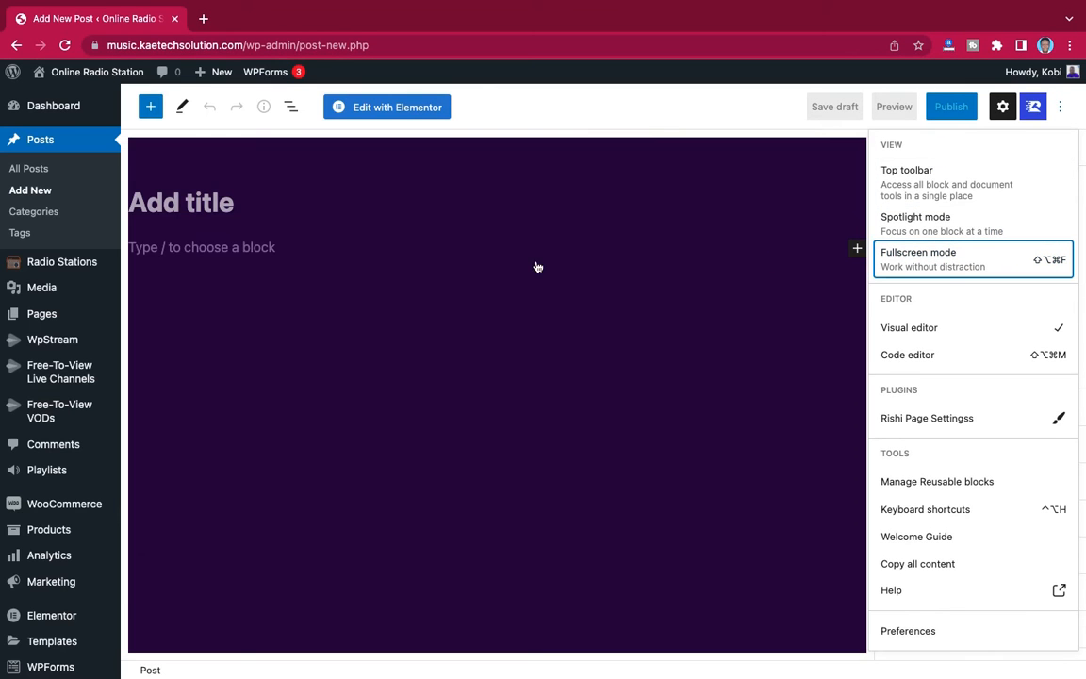
# - Title the new post "Top 5 Songs You Need To Hear This WeeK"
pyautogui.click(207, 205)
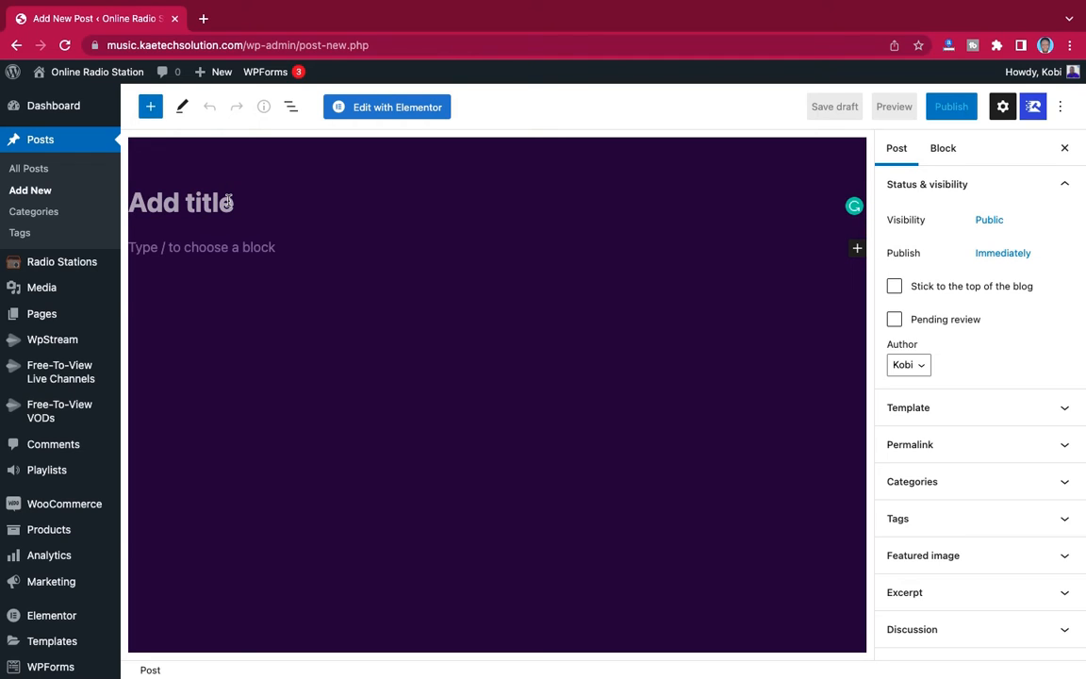
pyautogui.write('Top ')
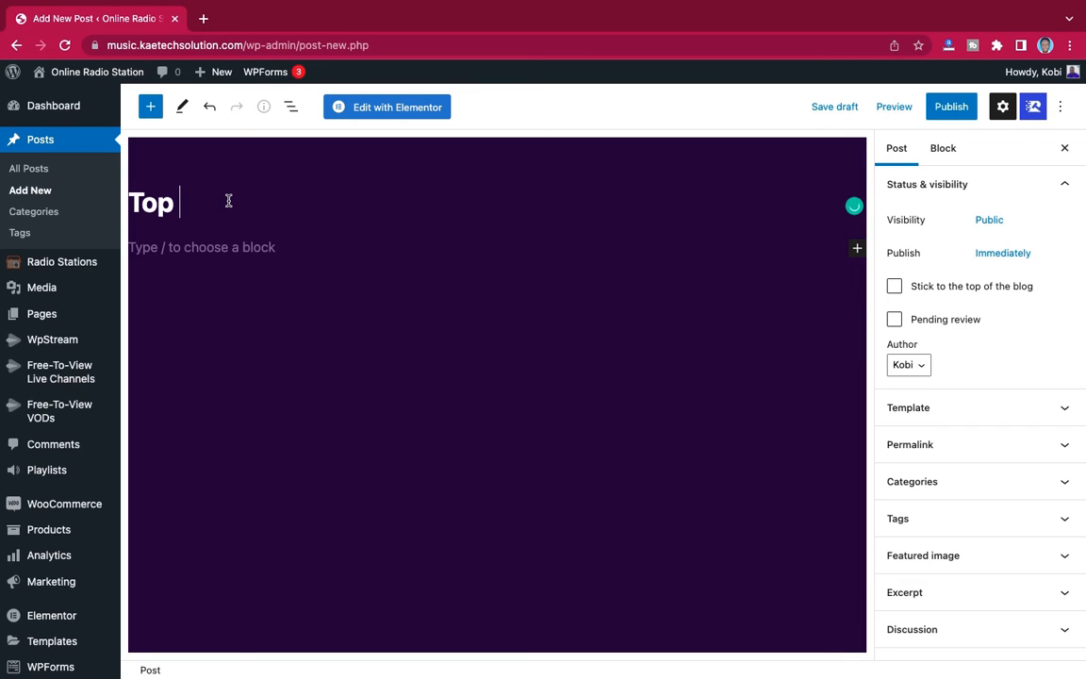
pyautogui.write('5 Songs You n')
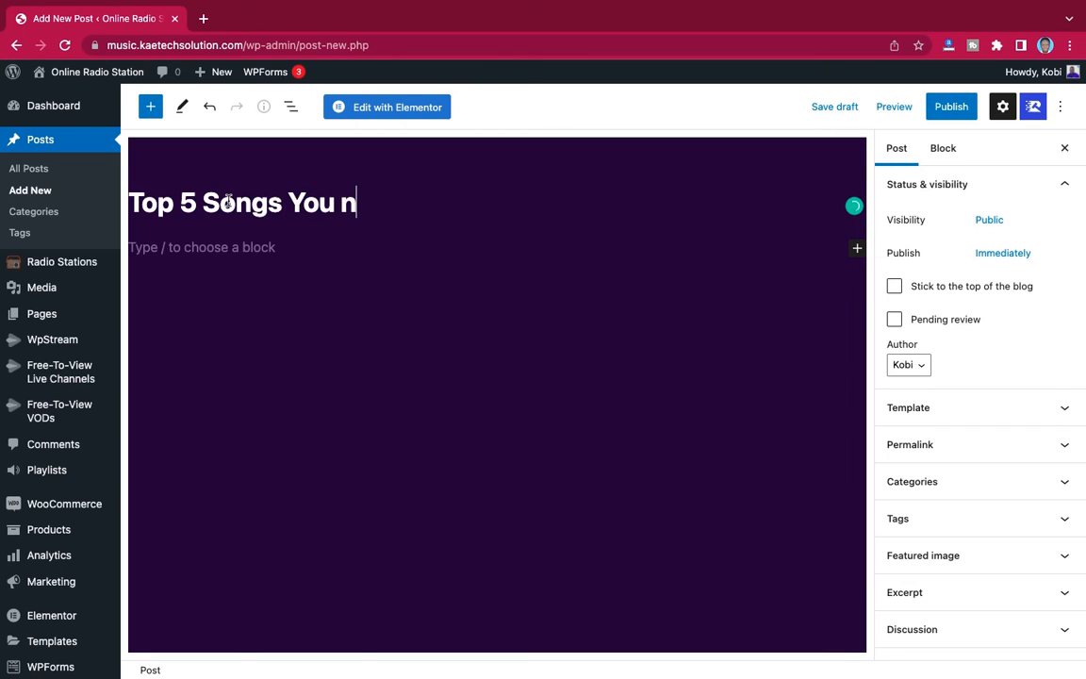
pyautogui.press('BackSpace')
pyautogui.write('Need To Hear')
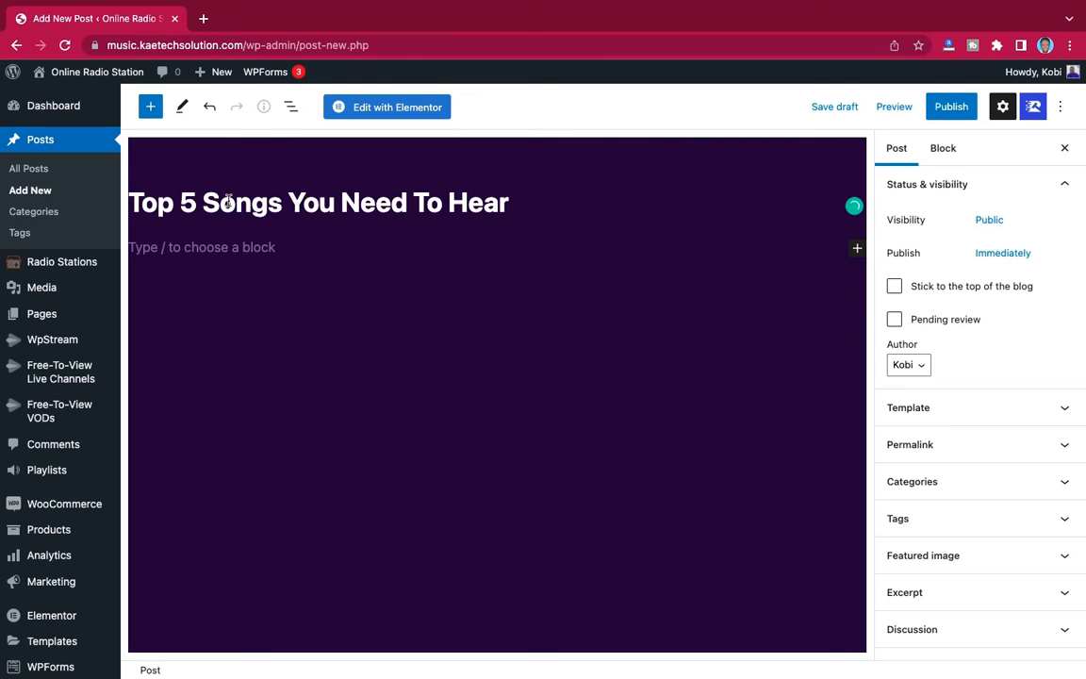
pyautogui.write(' This WeeK')
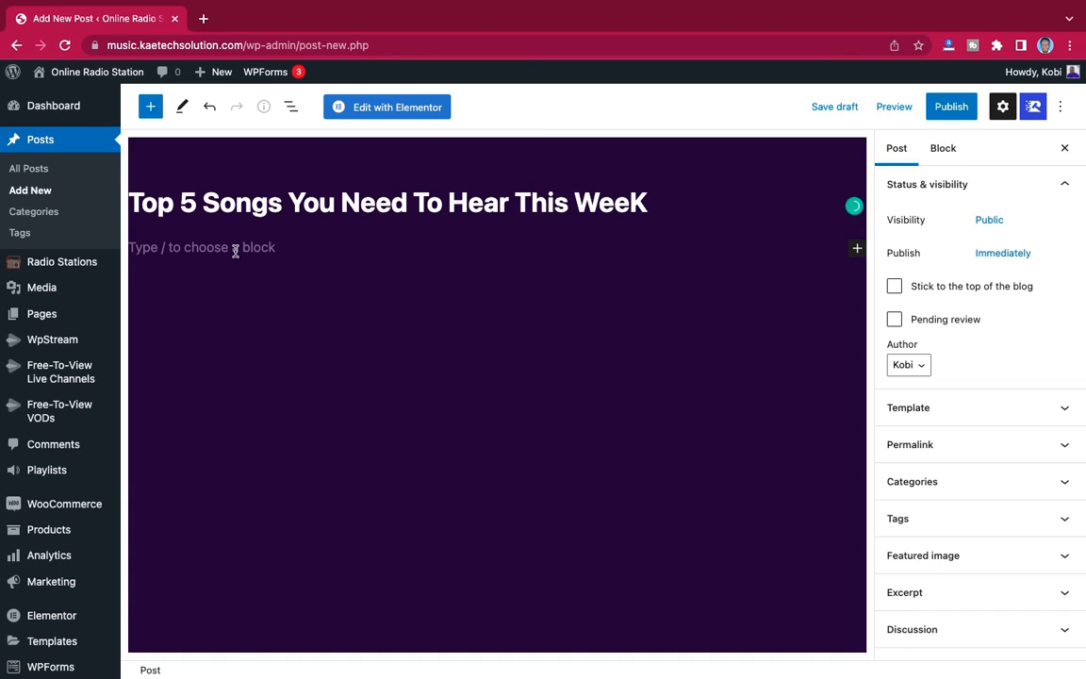
# - Insert a Shortcode block below the post title
pyautogui.click(280, 245)
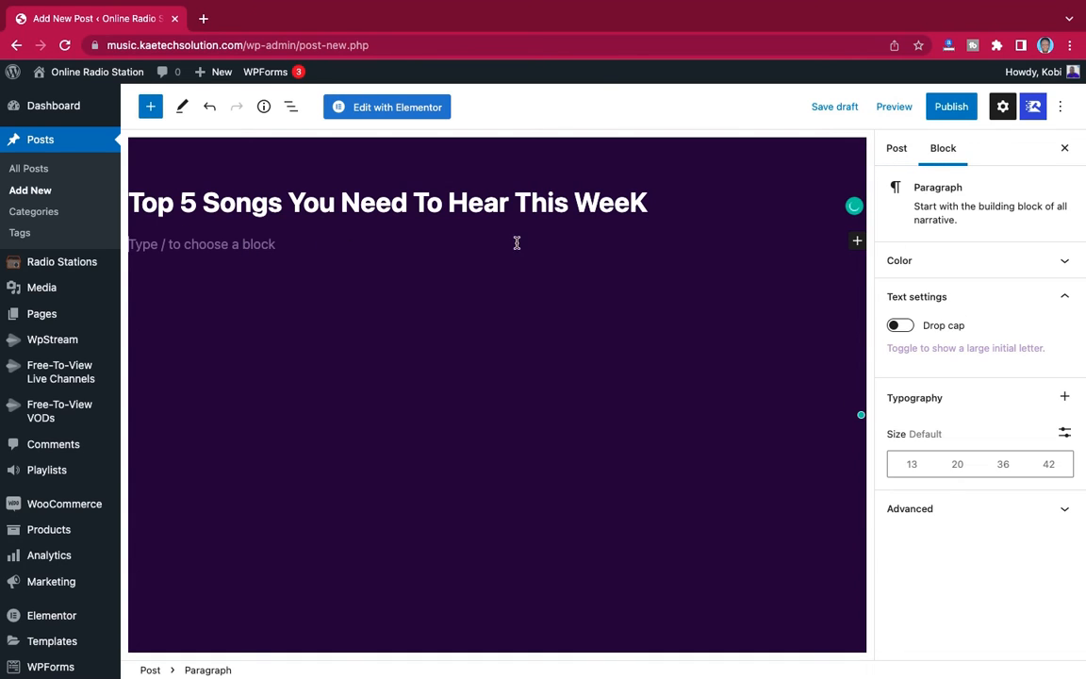
pyautogui.click(855, 243)
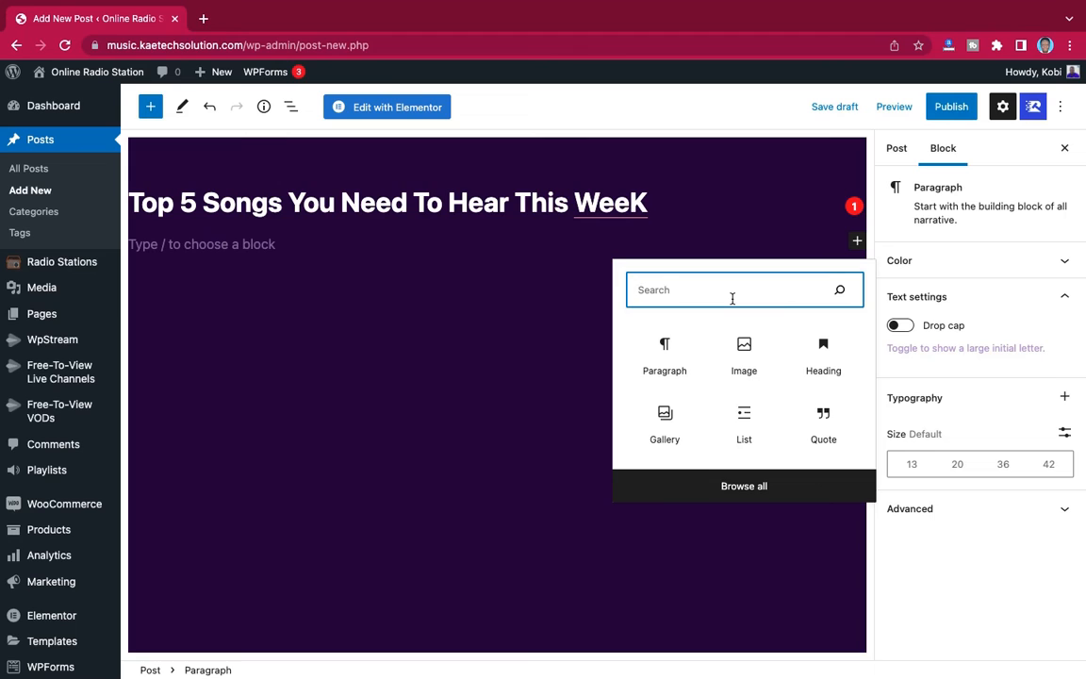
pyautogui.write('short')
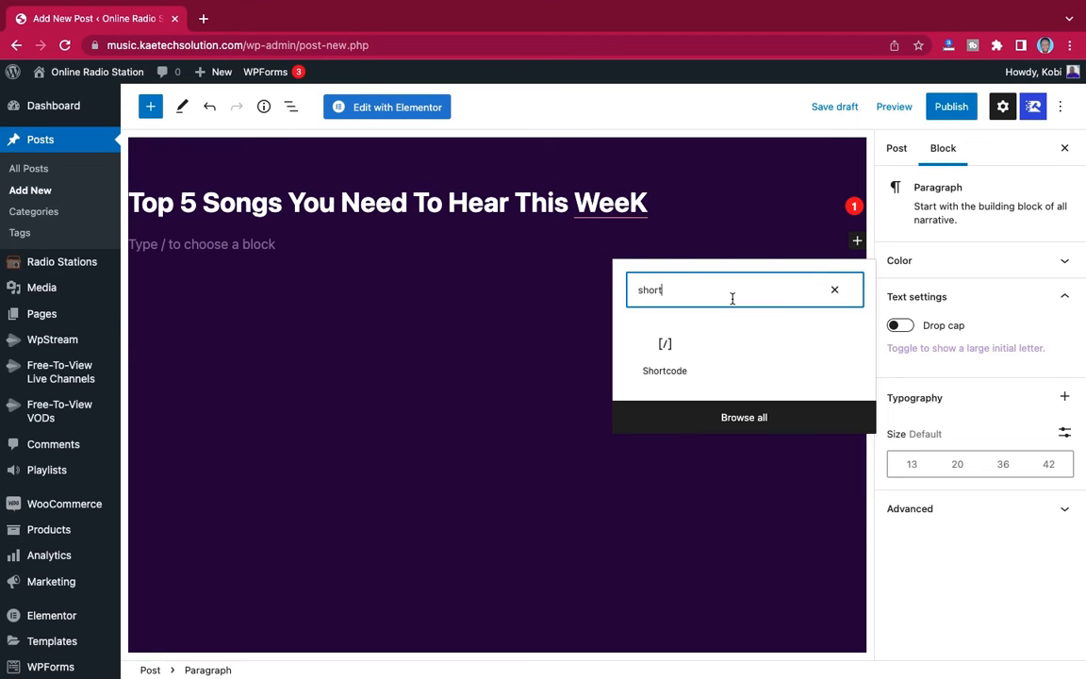
pyautogui.click(666, 349)
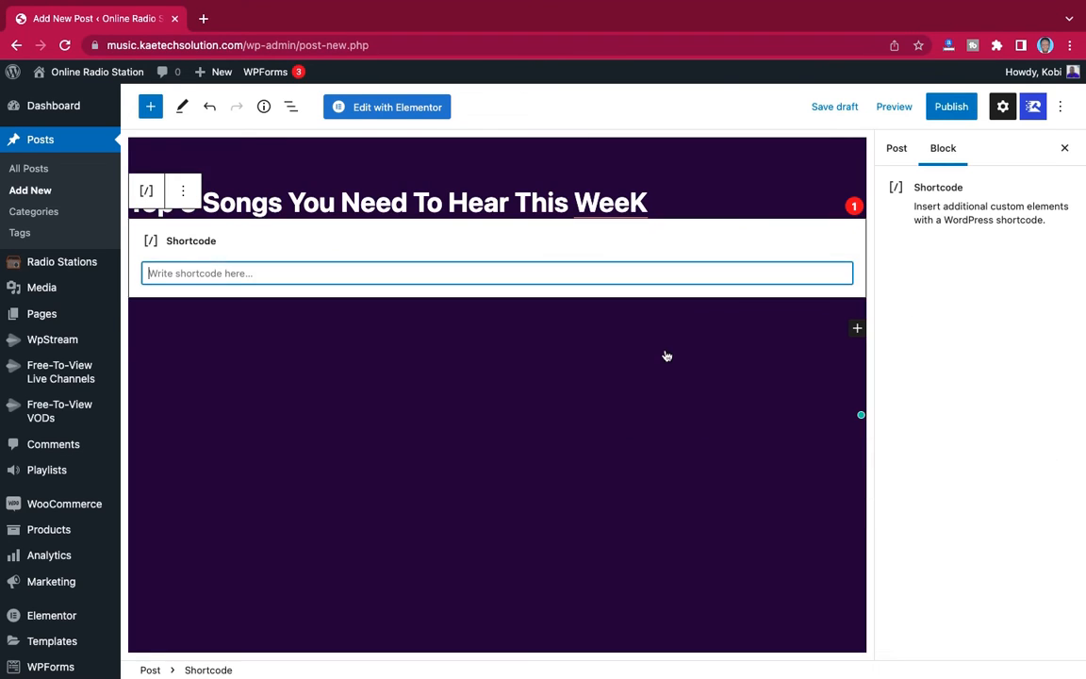
# - Enter the shortcode [ai_playlist id="423"] in the Shortcode block and set the "Touch It Mixtape" cover from the media library as the post's featured image
pyautogui.write('[ai_playlist id="423"]')
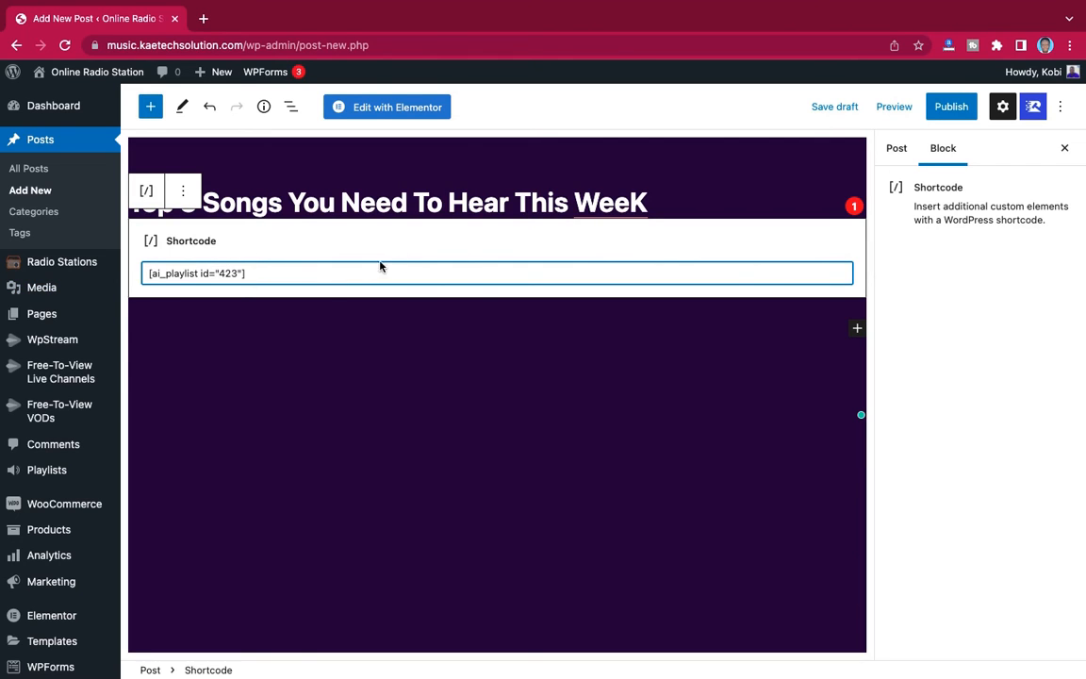
pyautogui.click(896, 149)
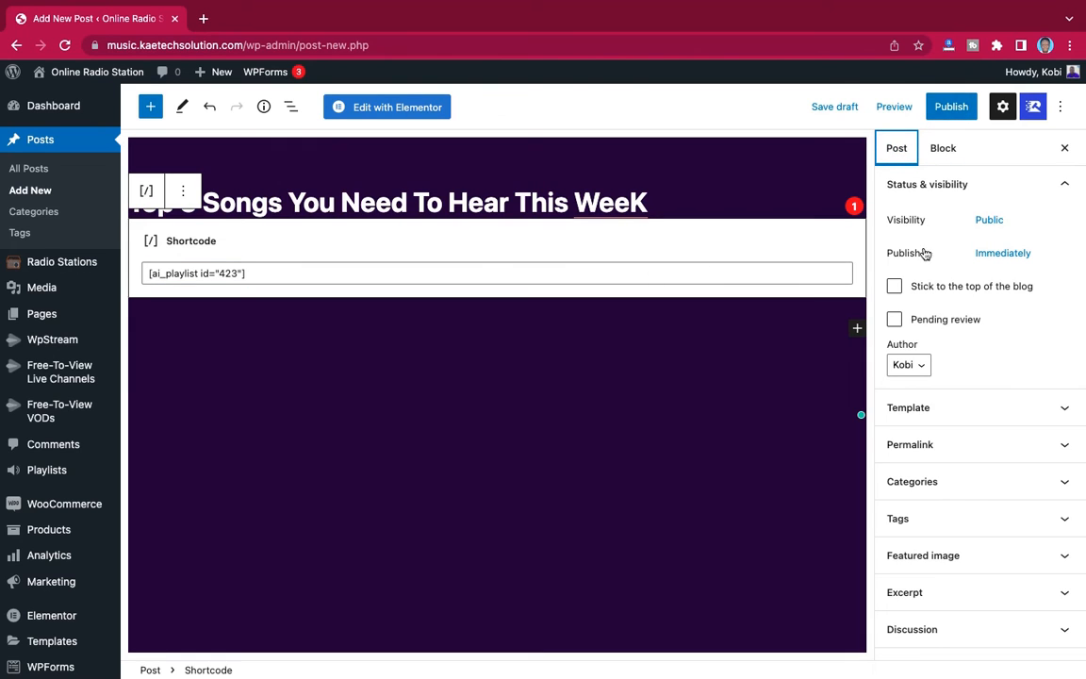
pyautogui.scroll(-5, 930, 380)
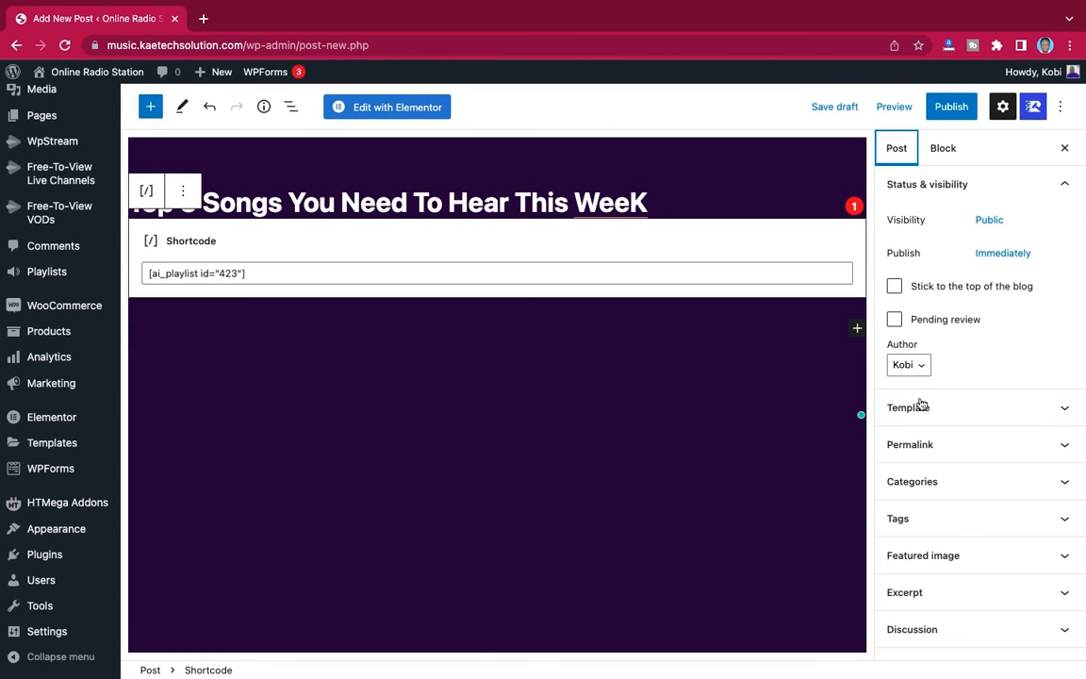
pyautogui.click(938, 558)
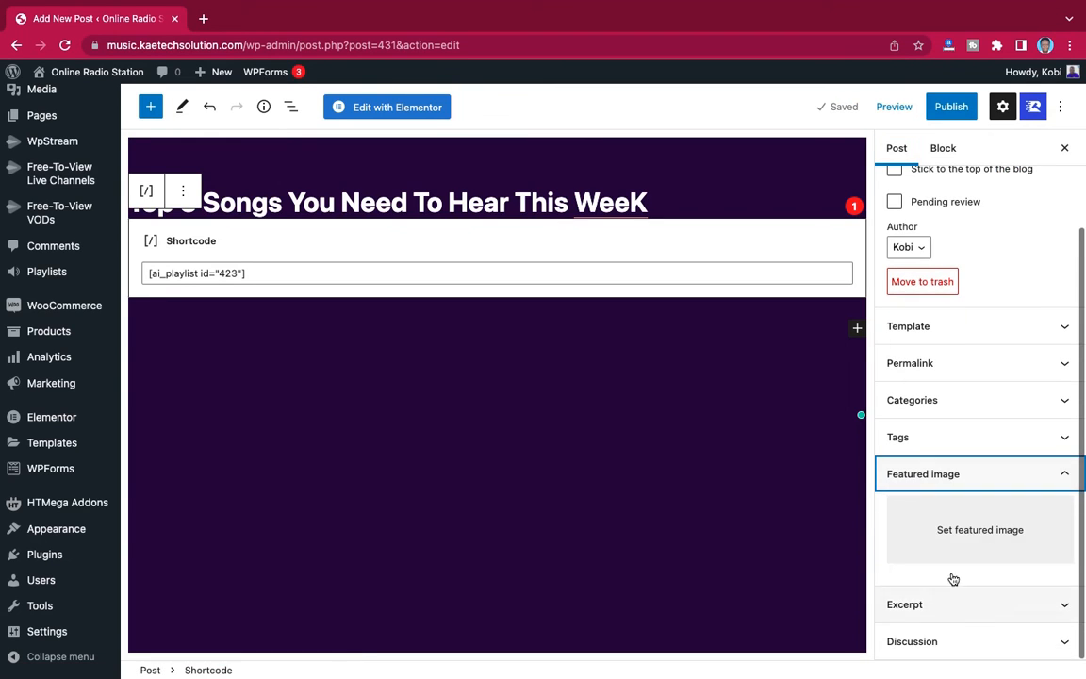
pyautogui.click(957, 530)
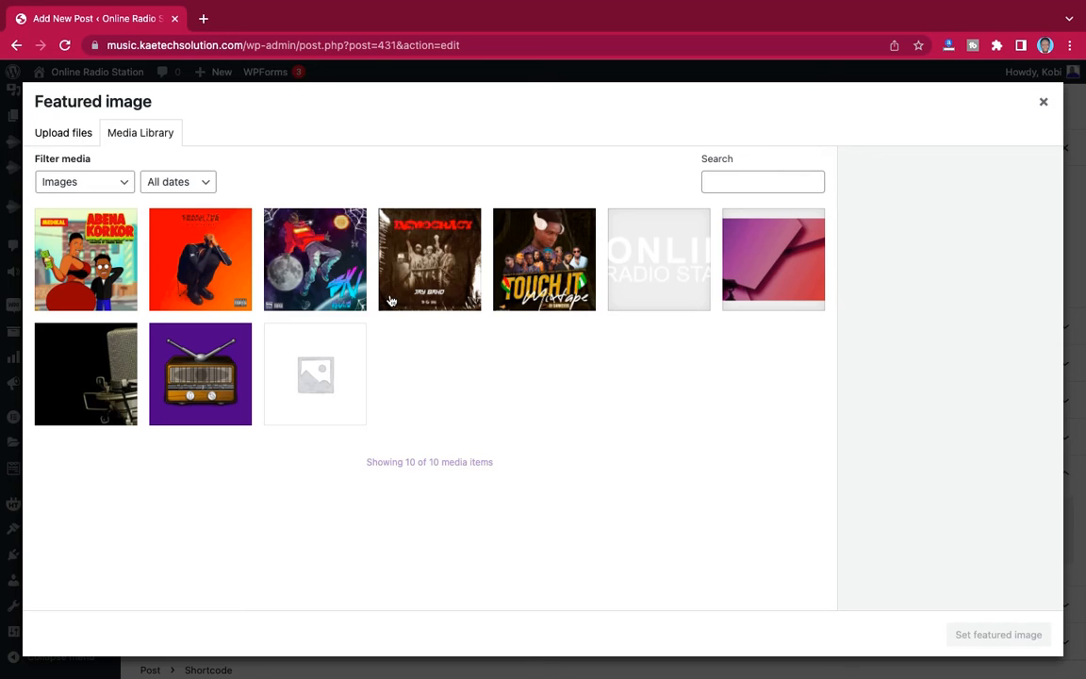
pyautogui.click(537, 272)
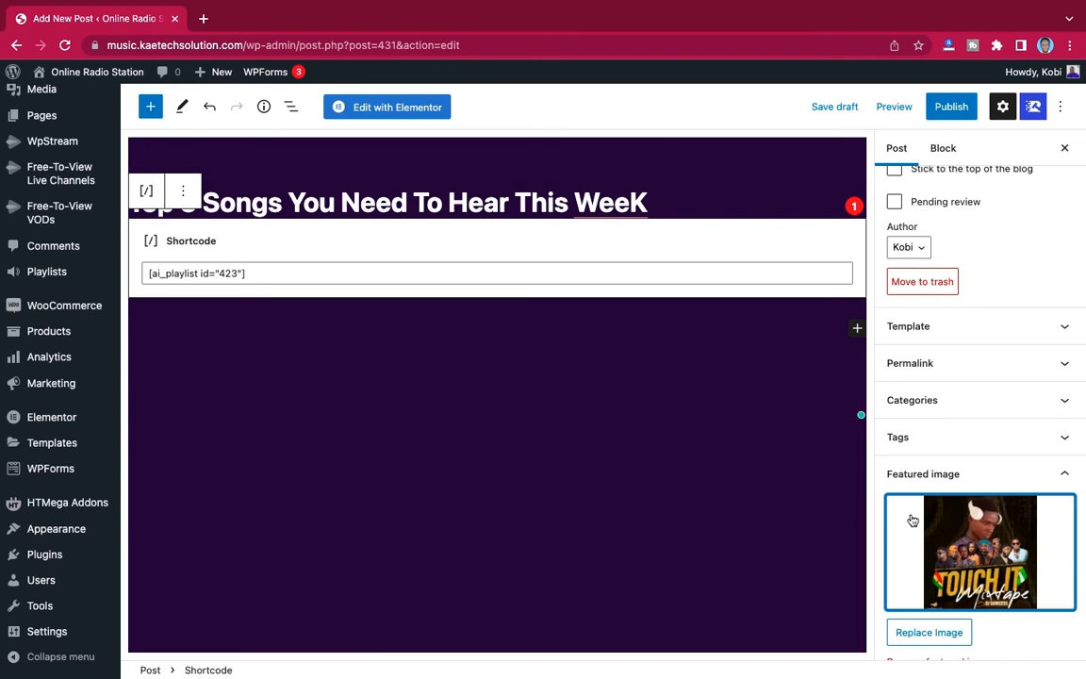
# - Publish the post and open its live page in a new browser tab
pyautogui.scroll(-2, 912, 453)
pyautogui.scroll(5, 916, 468)
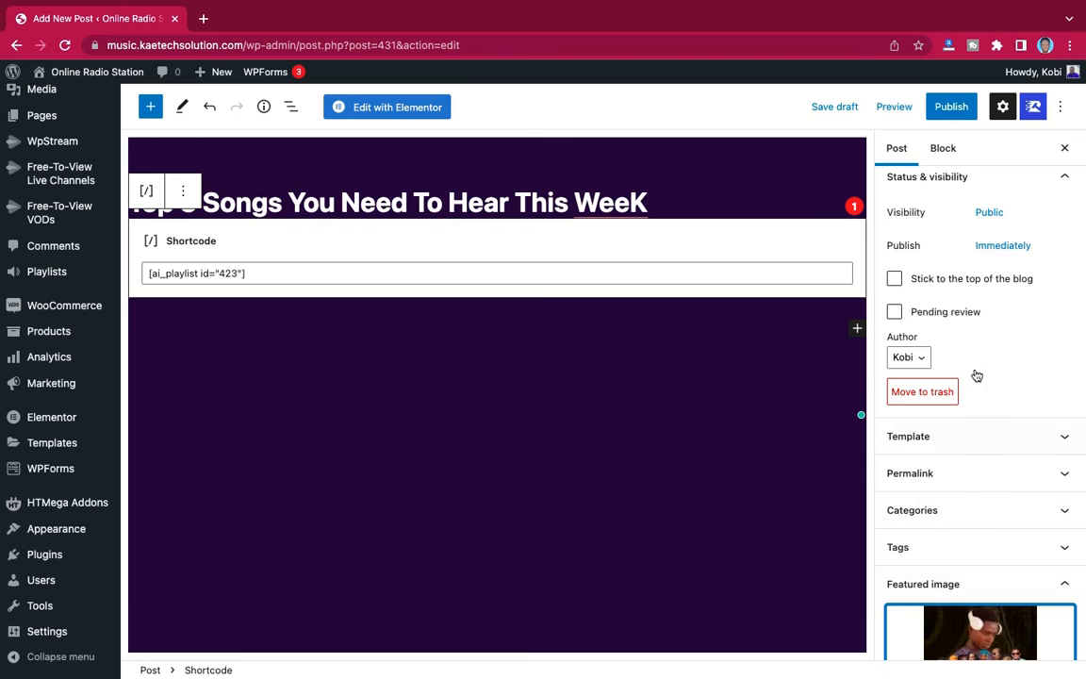
pyautogui.click(948, 107)
pyautogui.click(938, 107)
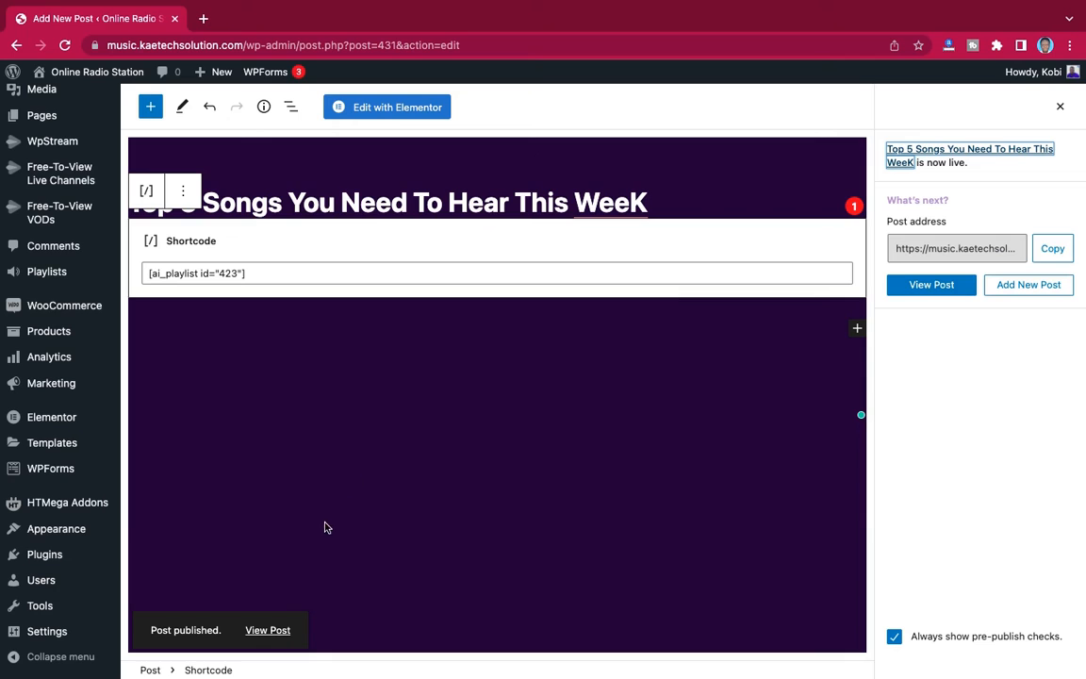
pyautogui.rightClick(270, 630)
pyautogui.click(321, 447)
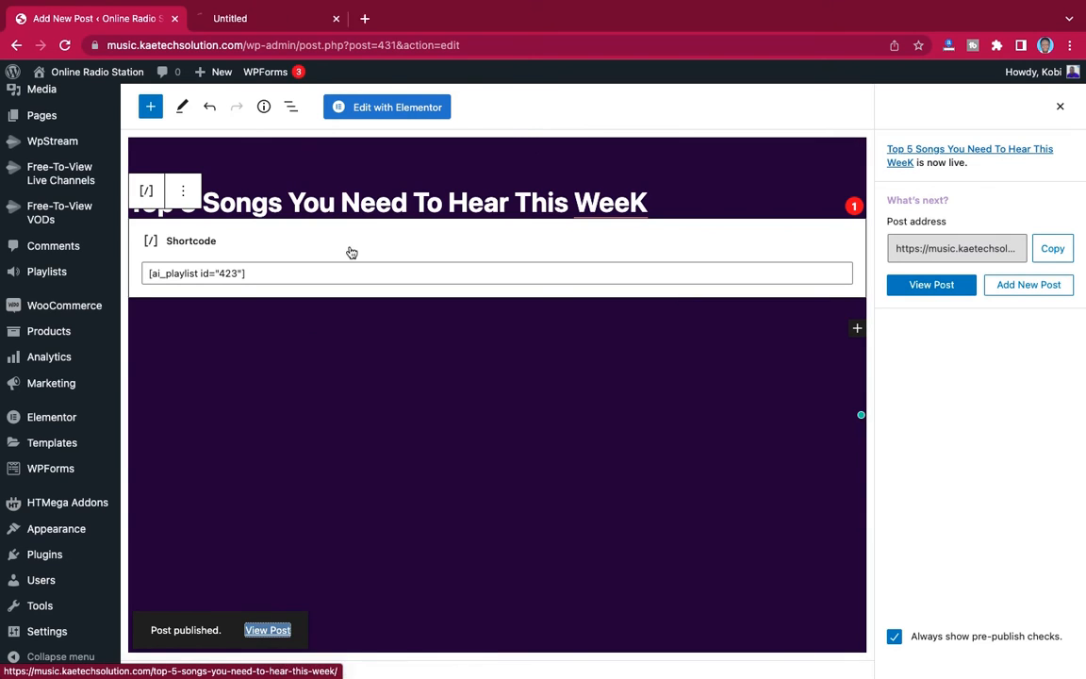
pyautogui.click(278, 19)
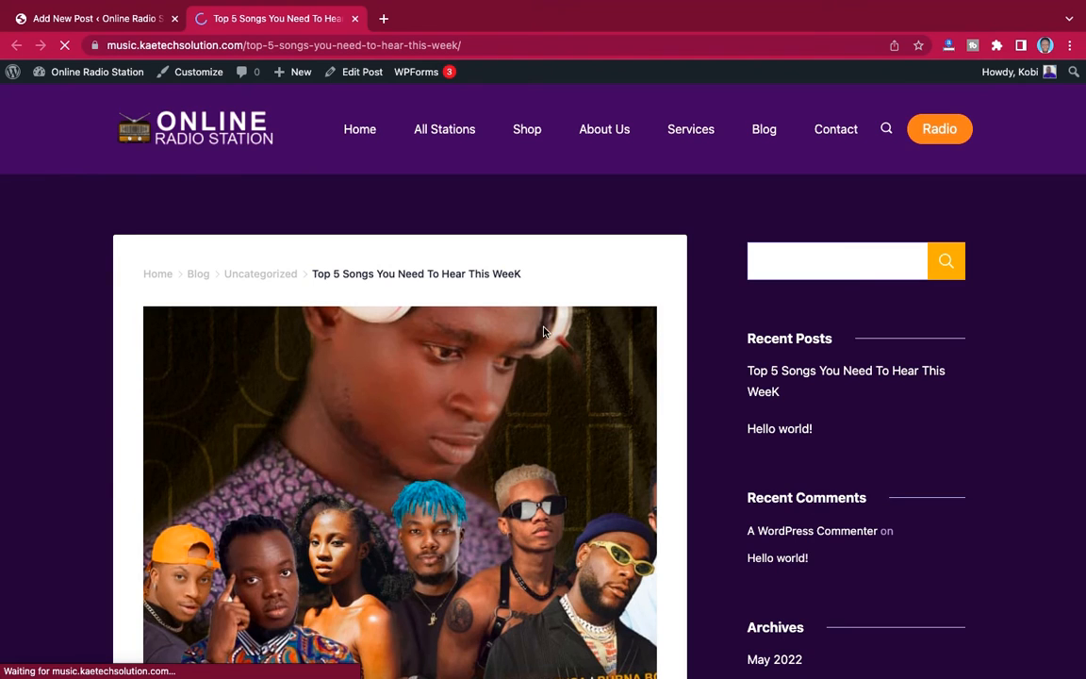
# - Examine the live post's title, featured image, sidebar and embedded playlist player
pyautogui.scroll(-3, 544, 330)
pyautogui.scroll(-8, 544, 330)
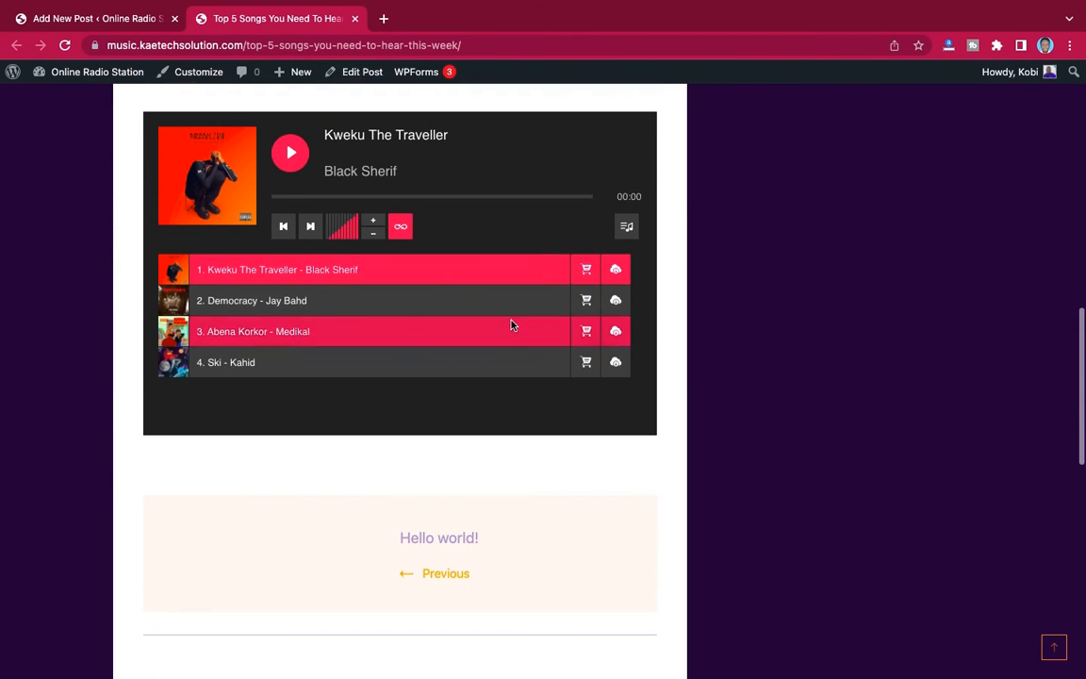
pyautogui.scroll(-1, 327, 319)
pyautogui.scroll(2, 342, 347)
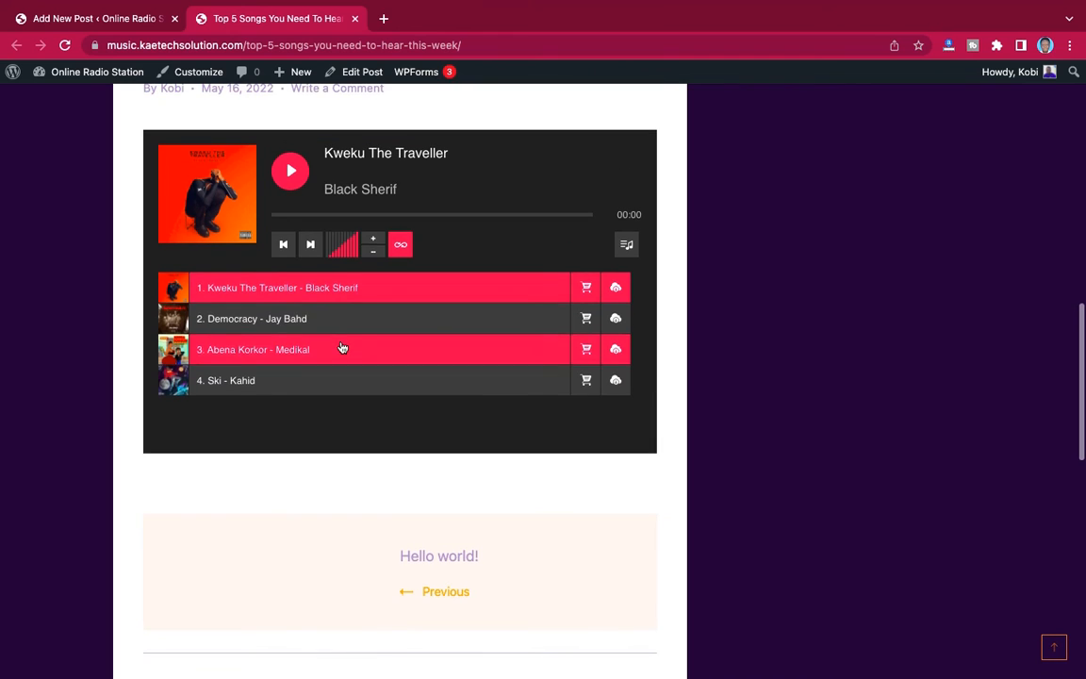
pyautogui.scroll(5, 375, 247)
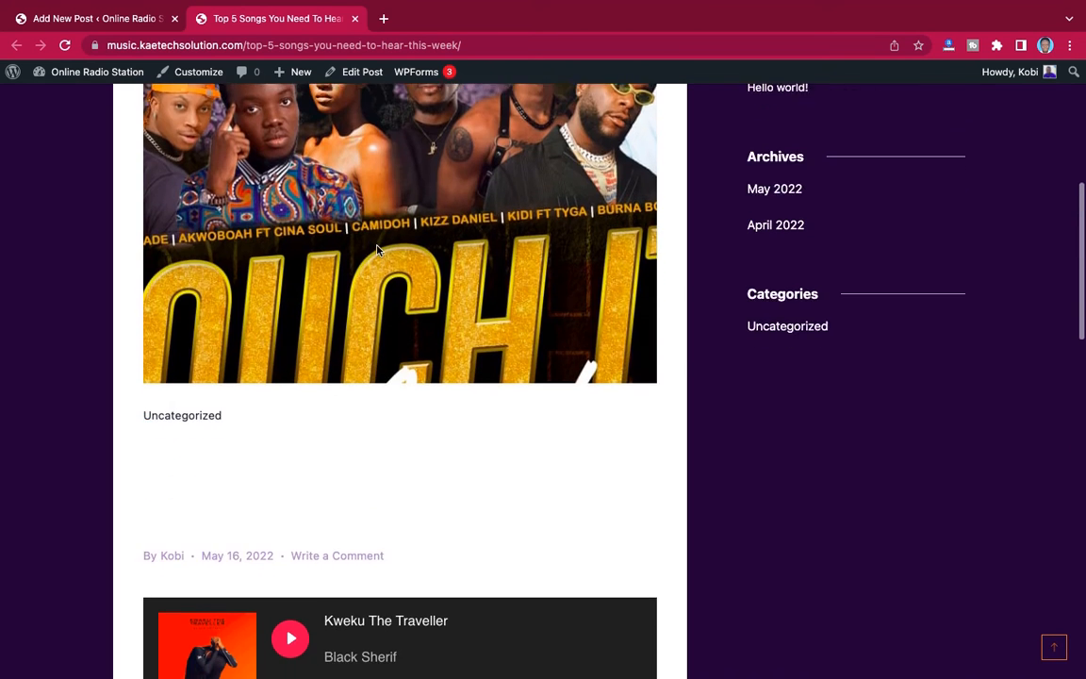
pyautogui.scroll(5, 376, 247)
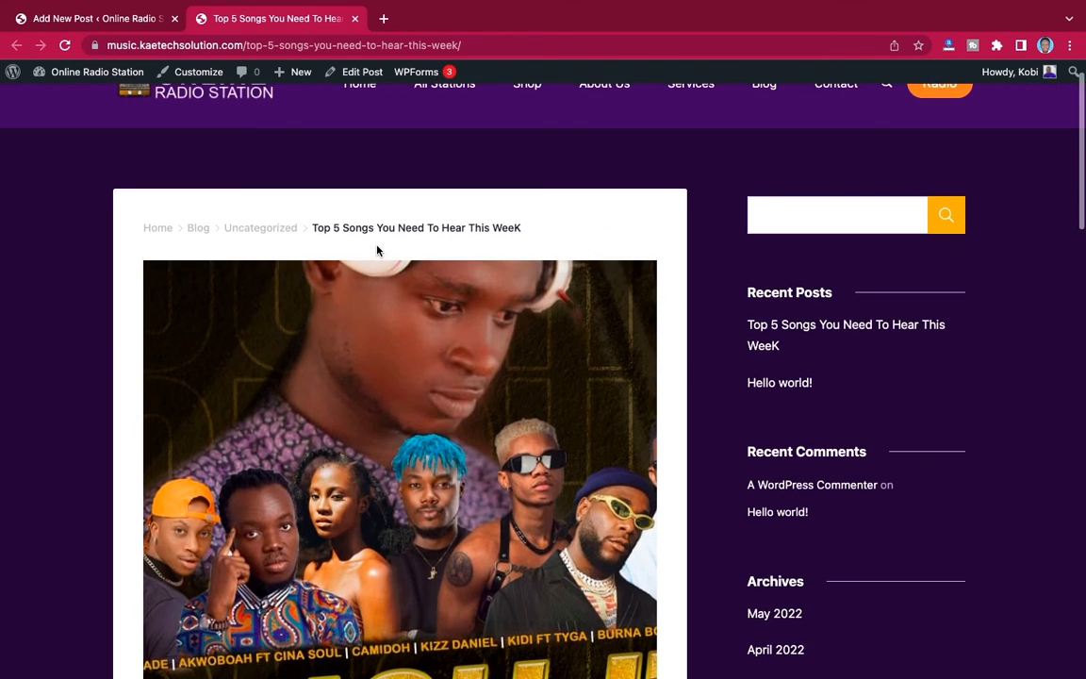
pyautogui.scroll(-2, 376, 247)
pyautogui.scroll(-8, 376, 248)
pyautogui.scroll(1, 377, 249)
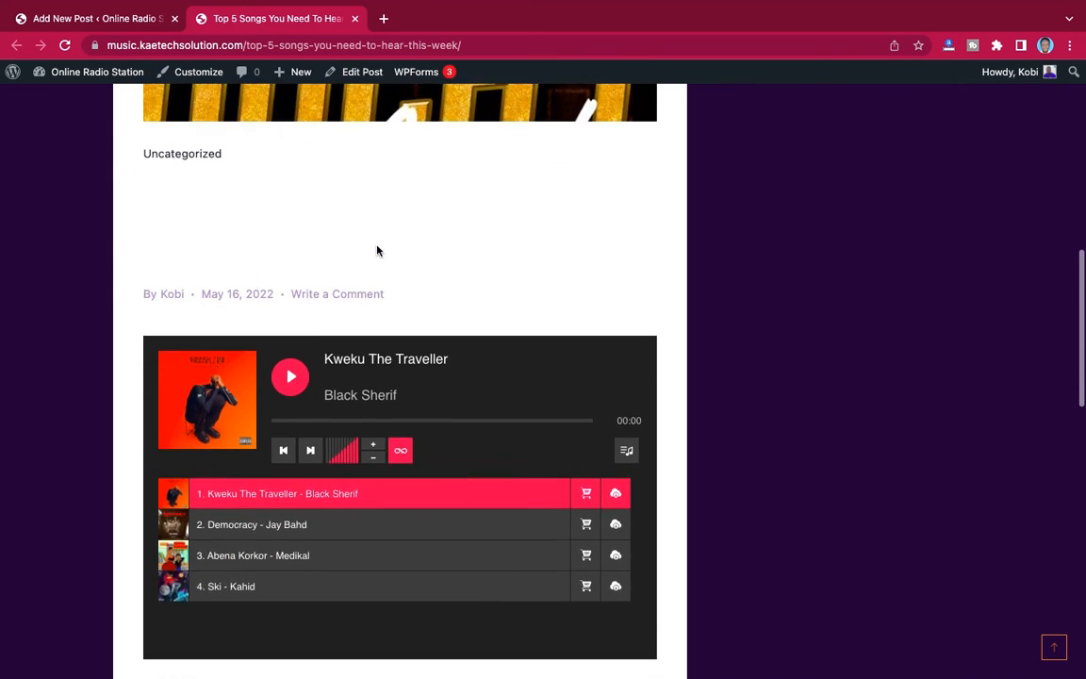
pyautogui.scroll(-1, 376, 249)
pyautogui.scroll(10, 376, 250)
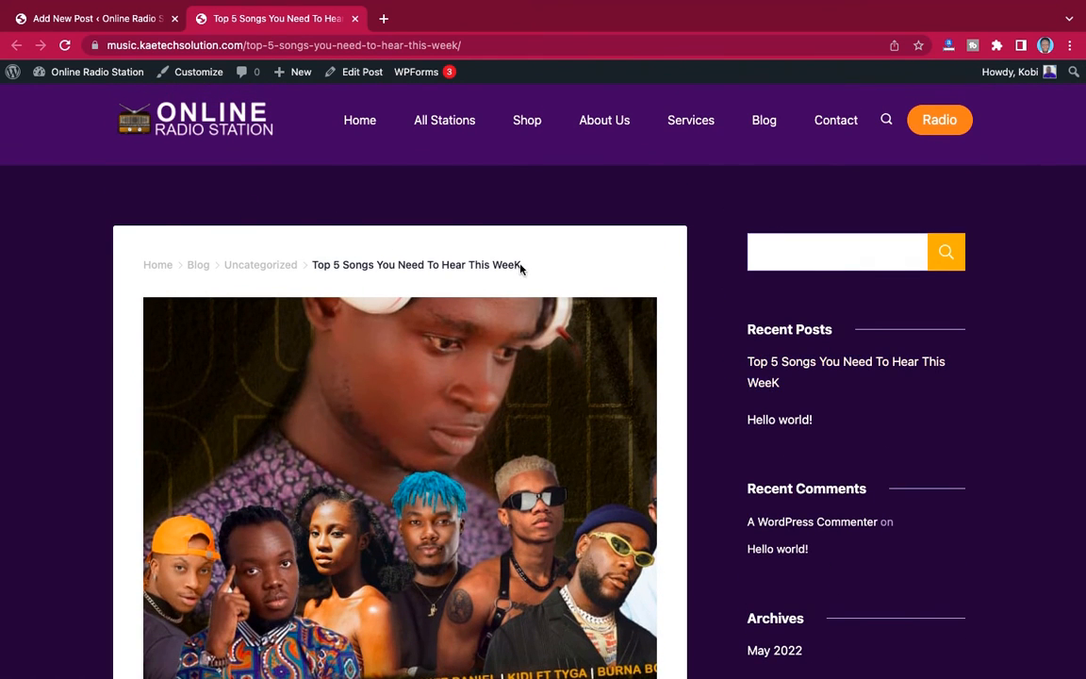
pyautogui.scroll(-10, 581, 494)
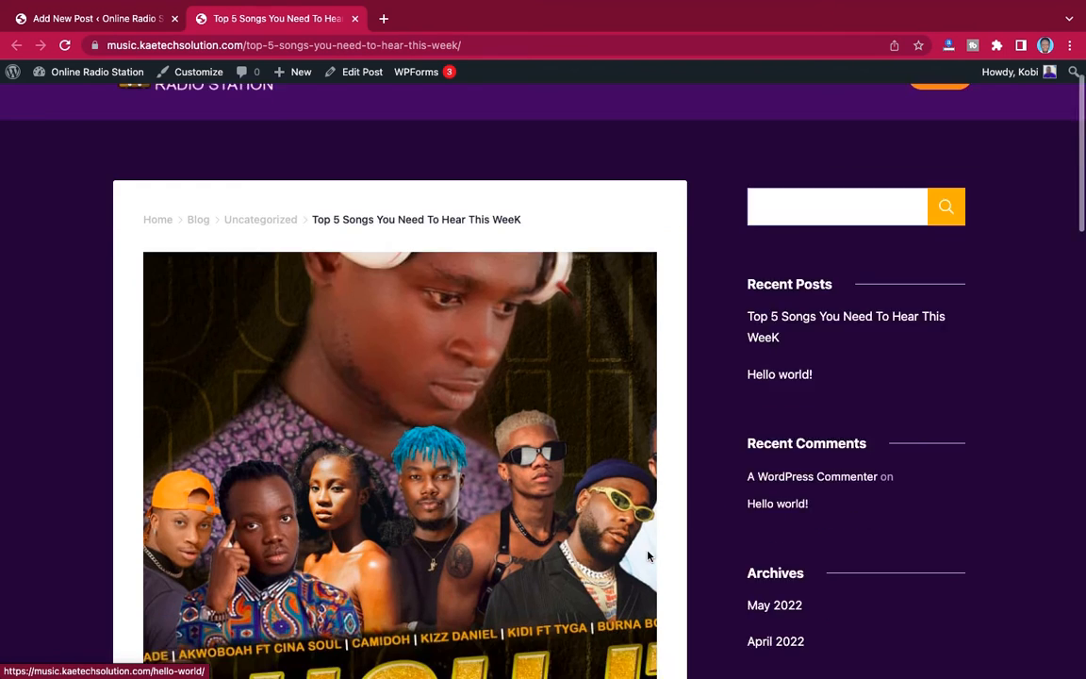
pyautogui.scroll(-2, 648, 556)
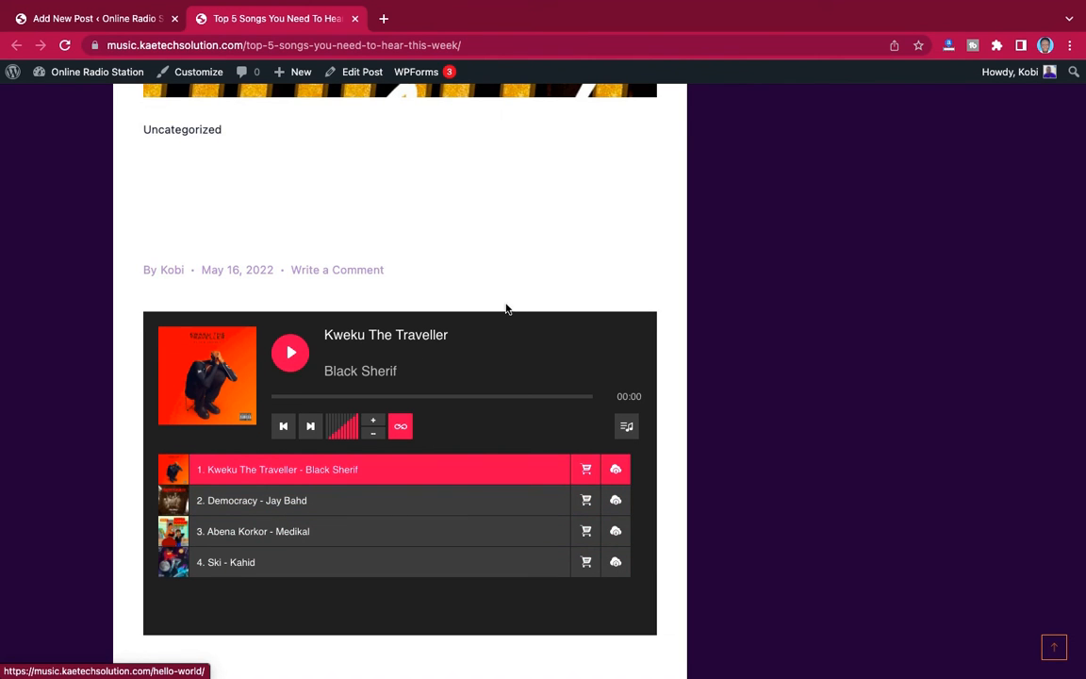
pyautogui.scroll(10, 505, 308)
pyautogui.scroll(-9, 506, 308)
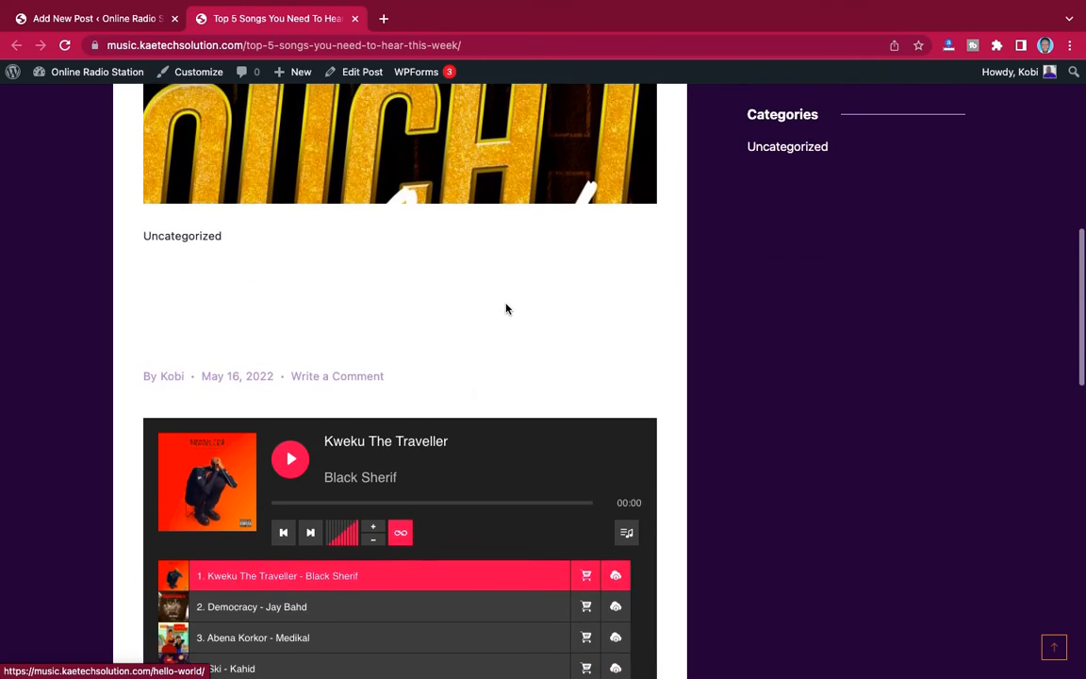
# - Test the embedded player by playing and pausing the first track, skipping to the following track and lowering the volume
pyautogui.scroll(-4, 506, 308)
pyautogui.click(294, 267)
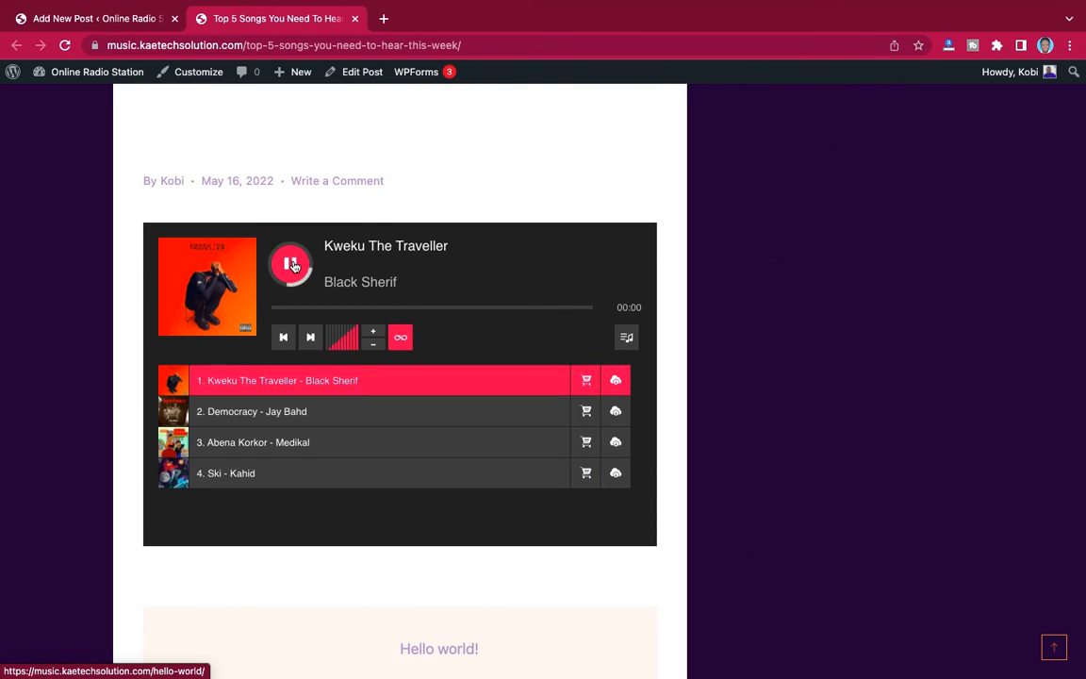
pyautogui.click(293, 268)
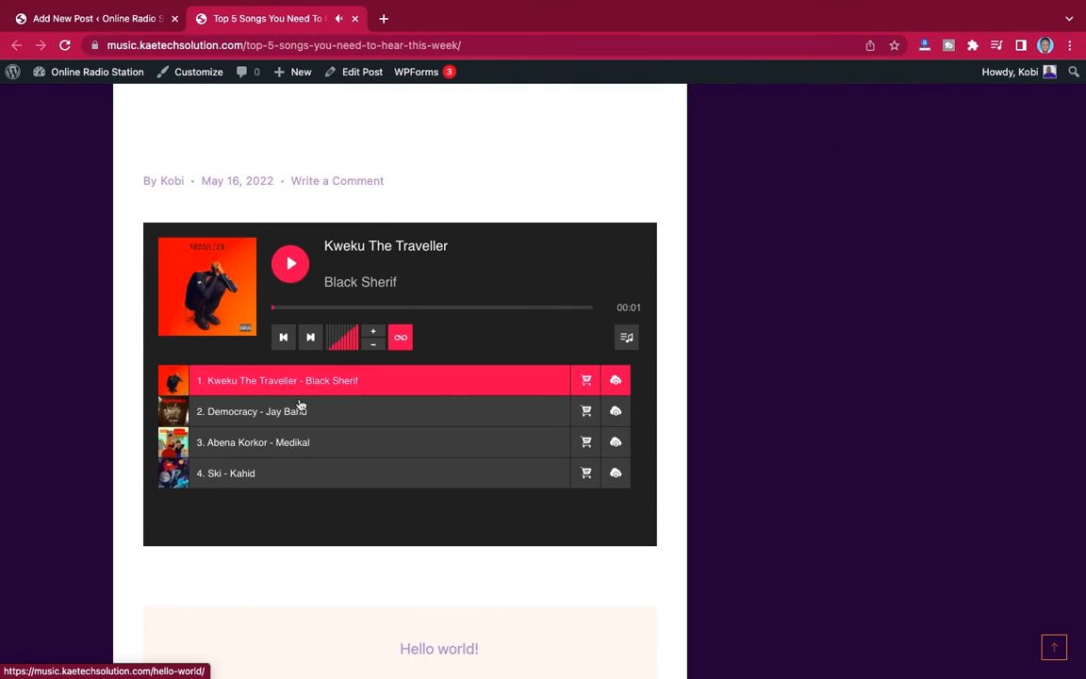
pyautogui.click(310, 338)
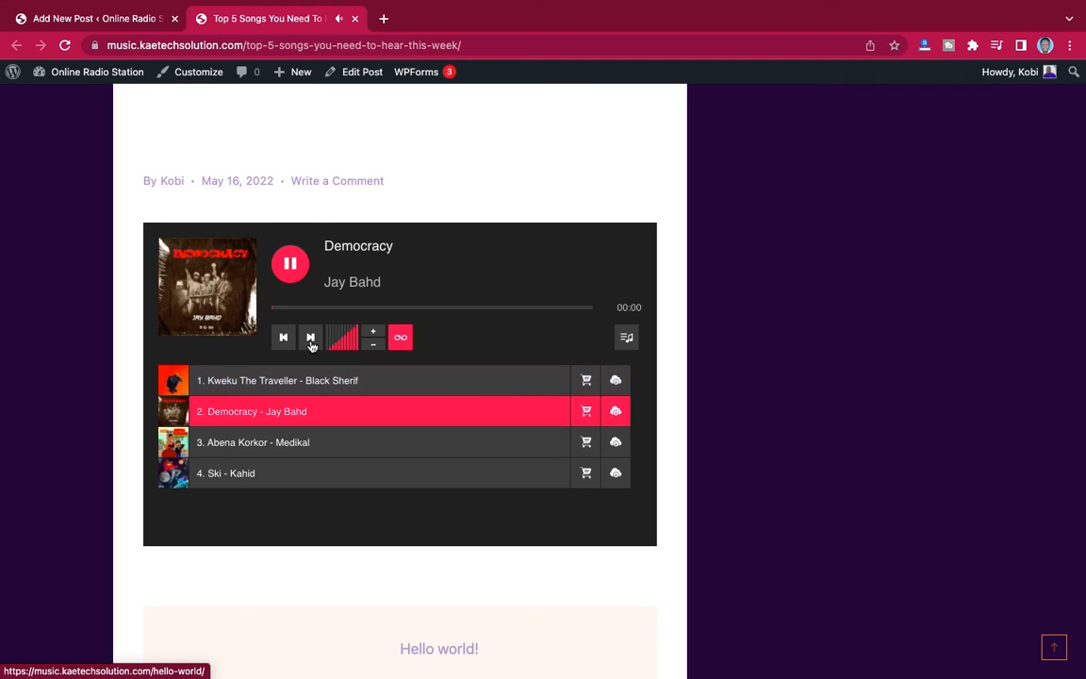
pyautogui.click(373, 348)
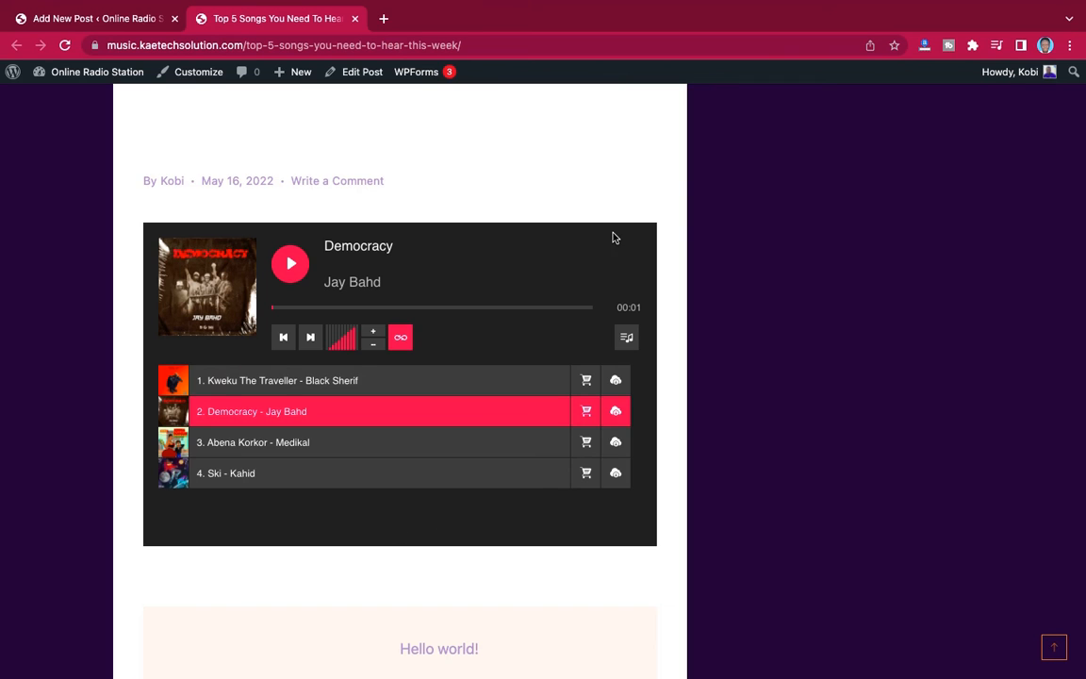
# - Return to the WordPress dashboard and open the Widgets management page
pyautogui.scroll(10, 613, 237)
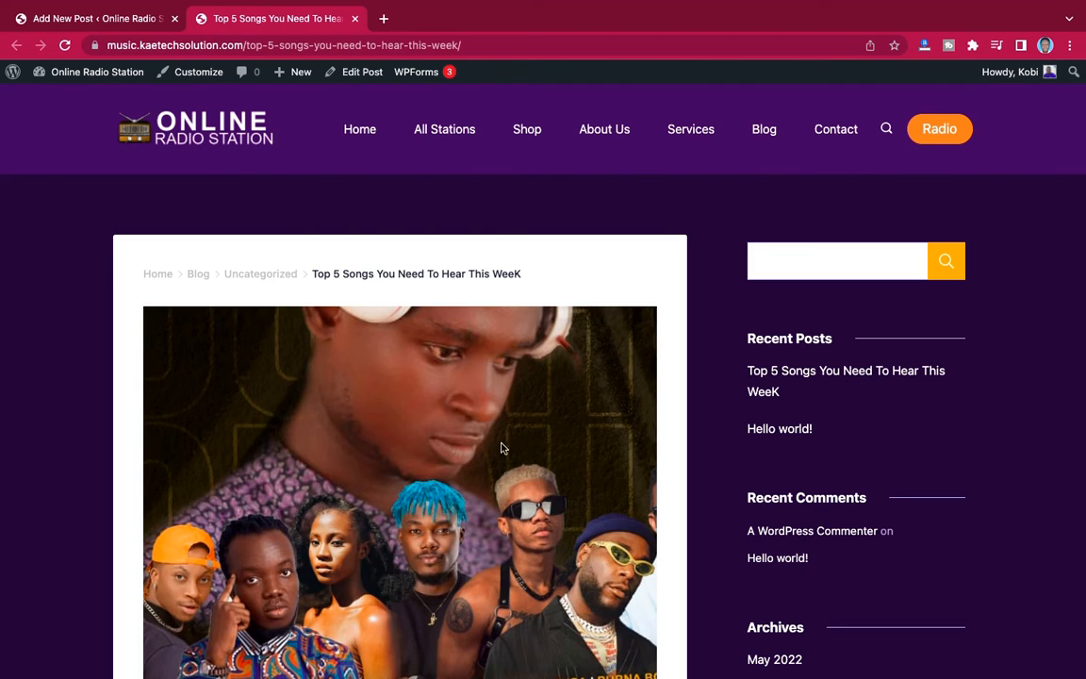
pyautogui.scroll(-5, 888, 550)
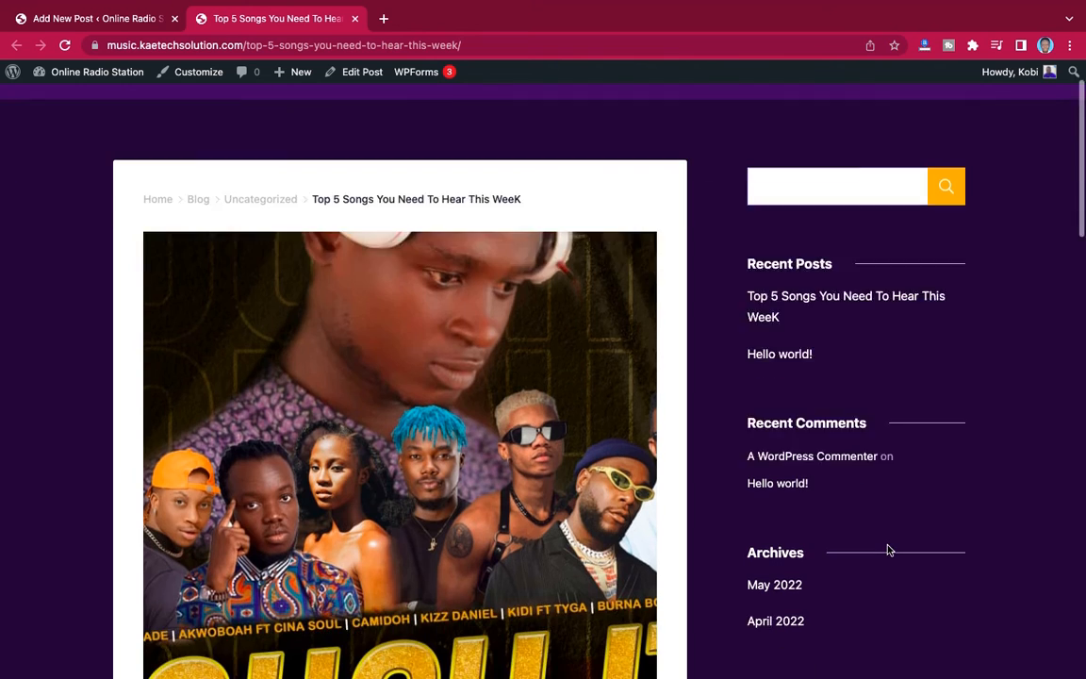
pyautogui.scroll(5, 890, 222)
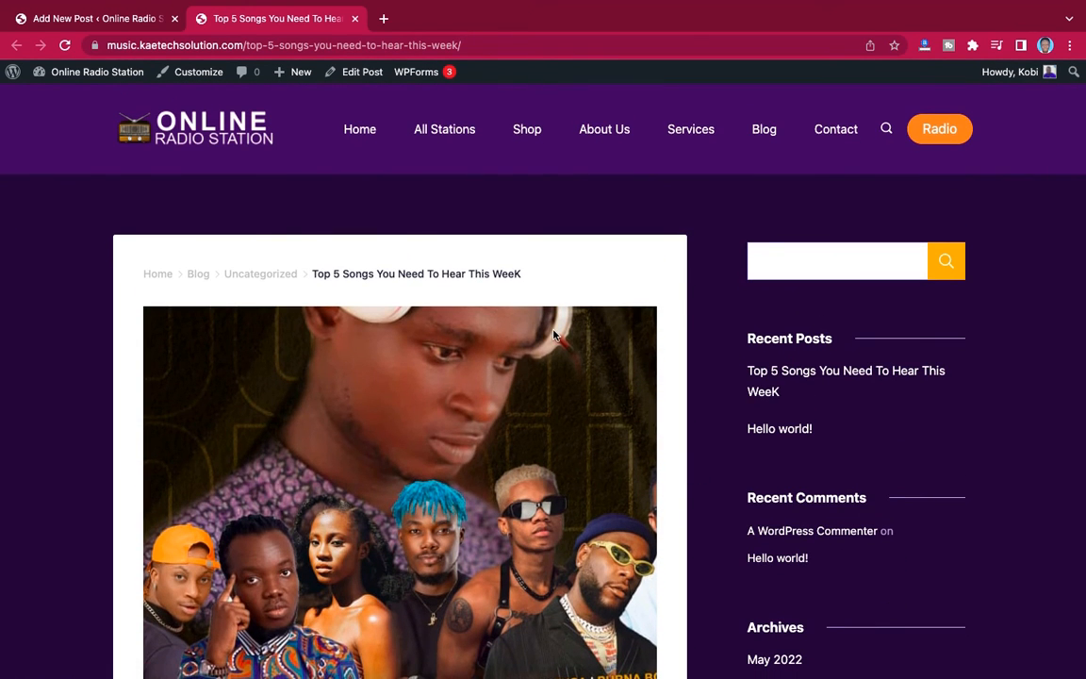
pyautogui.click(105, 18)
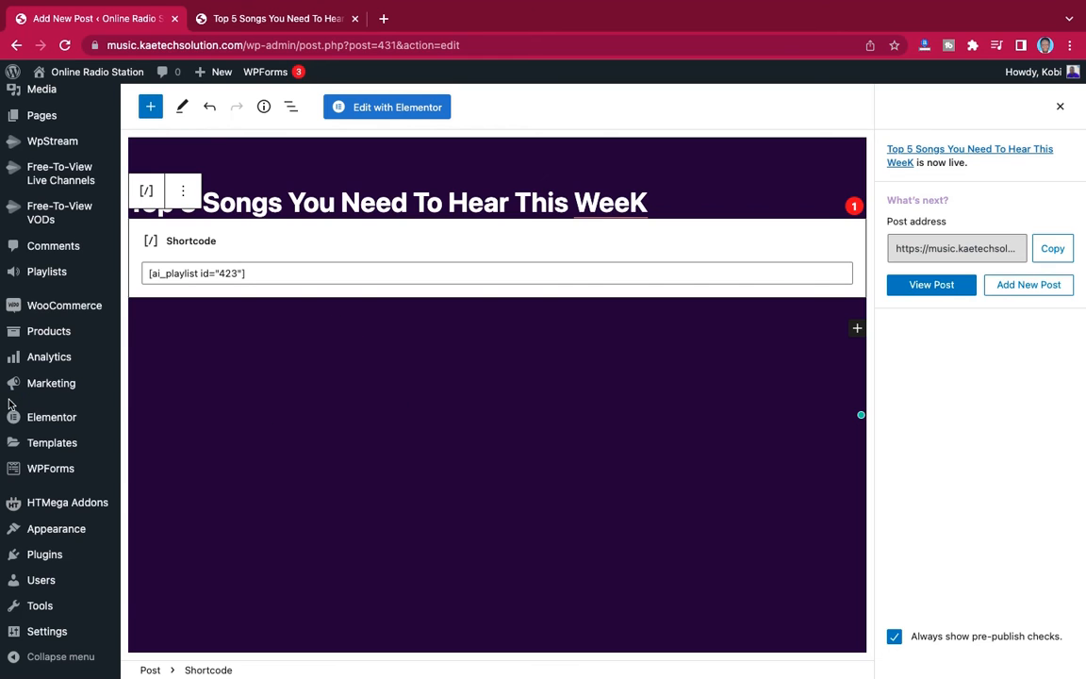
pyautogui.scroll(1, 54, 325)
pyautogui.scroll(-1, 54, 328)
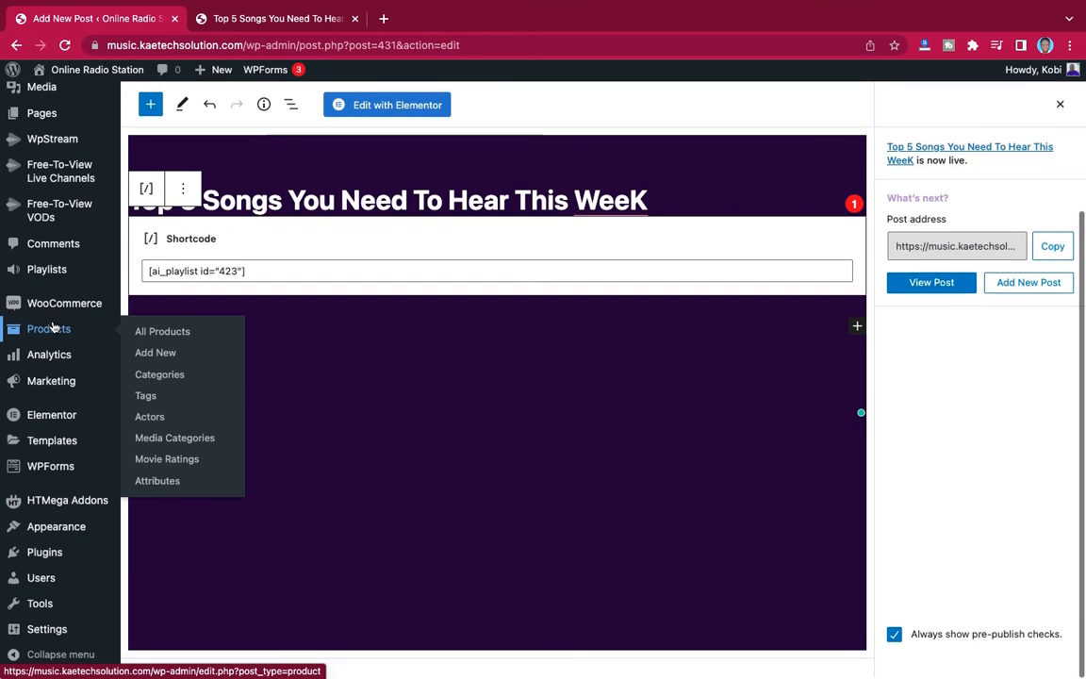
pyautogui.moveTo(47, 526)
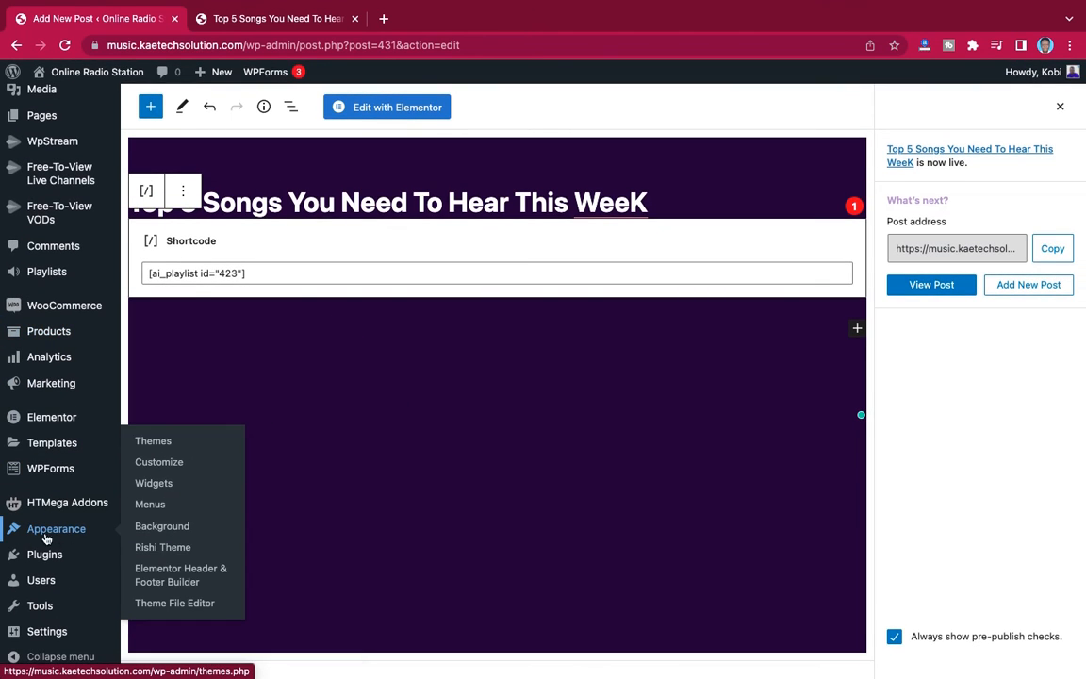
pyautogui.click(154, 484)
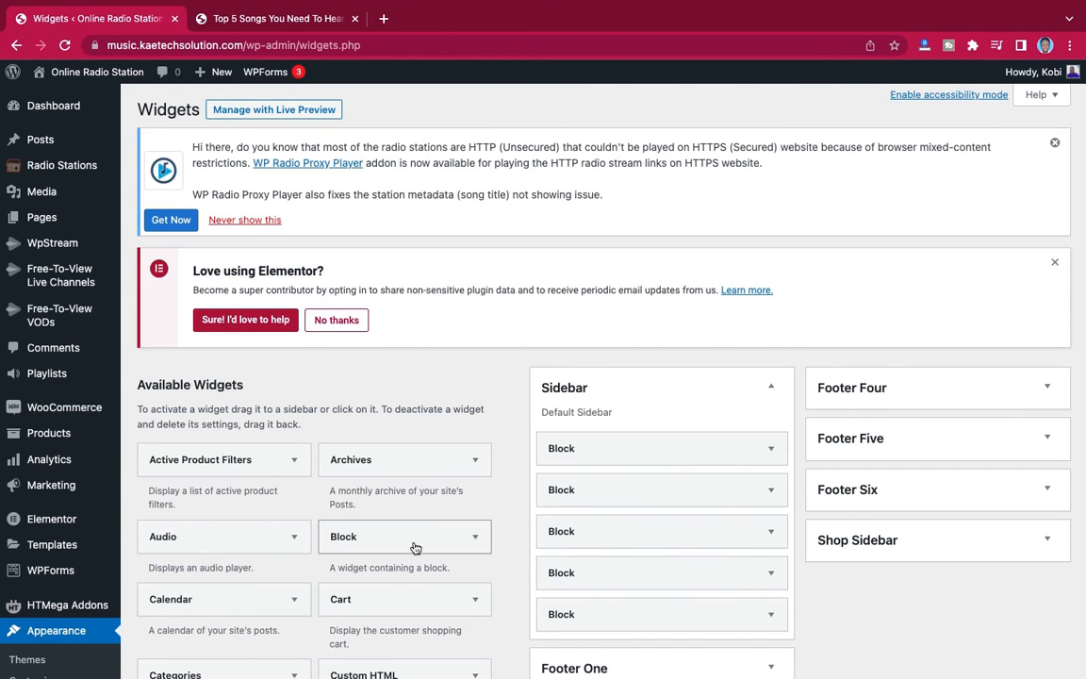
# - Compare the blocks in the Sidebar widget area with the sidebar sections on the live post
pyautogui.scroll(-3, 606, 517)
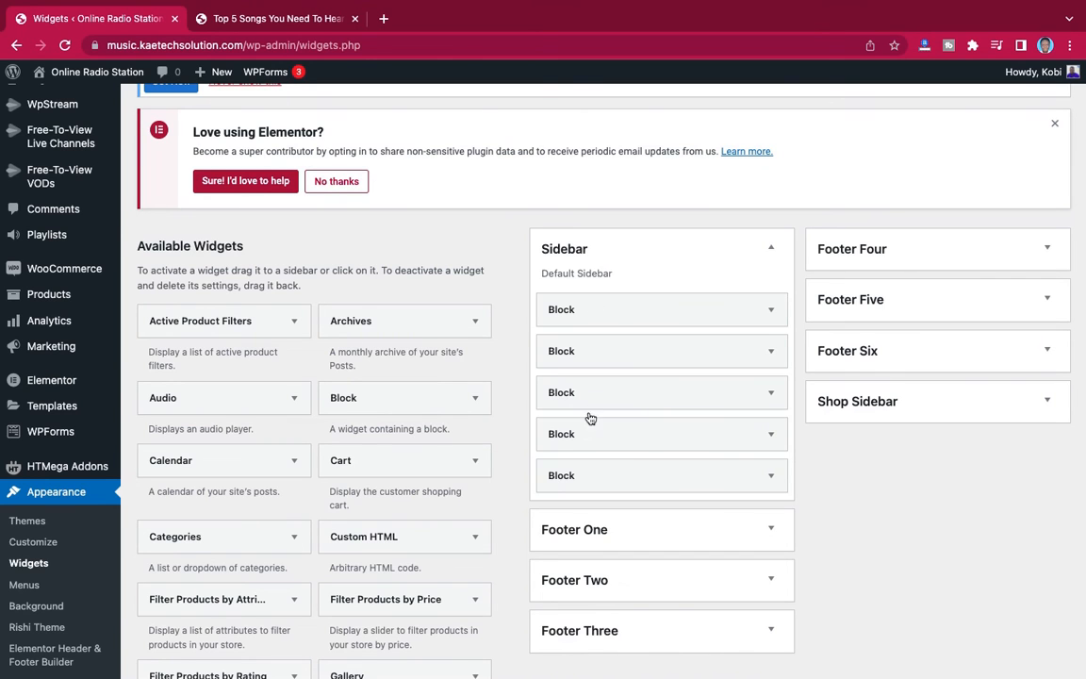
pyautogui.click(281, 20)
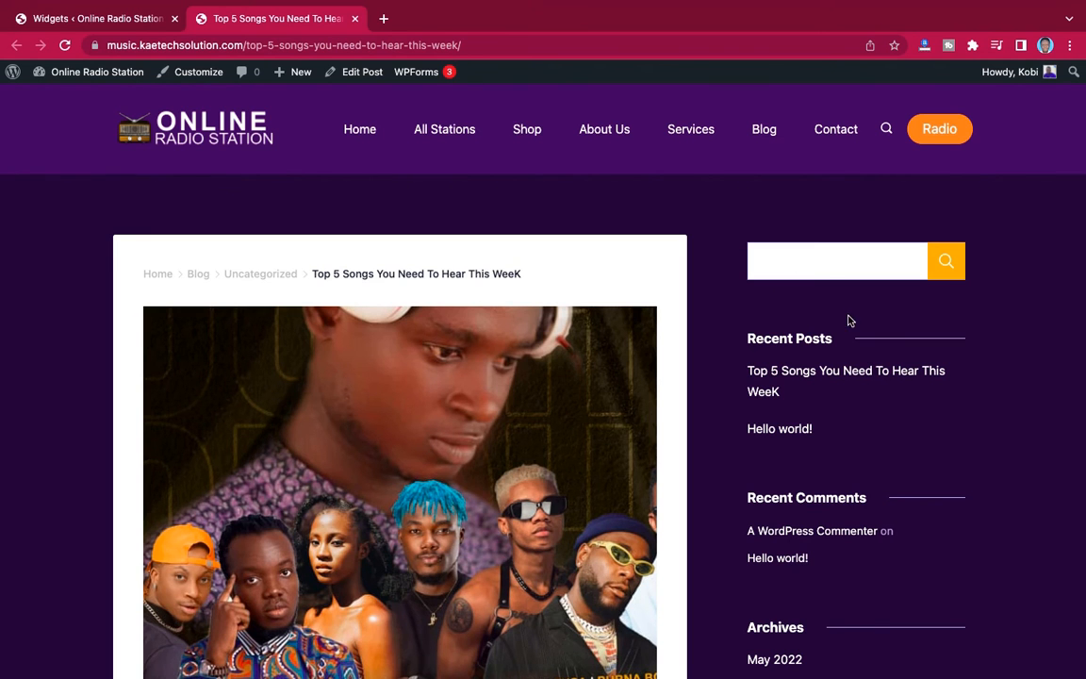
pyautogui.scroll(-4, 818, 606)
pyautogui.scroll(4, 820, 475)
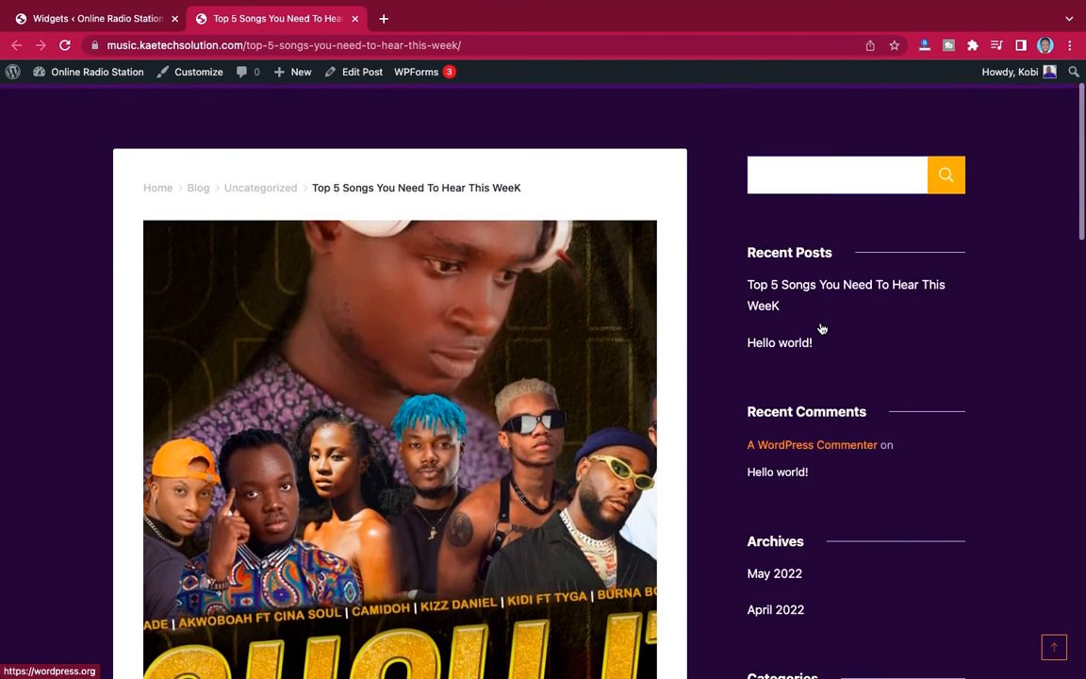
pyautogui.click(113, 21)
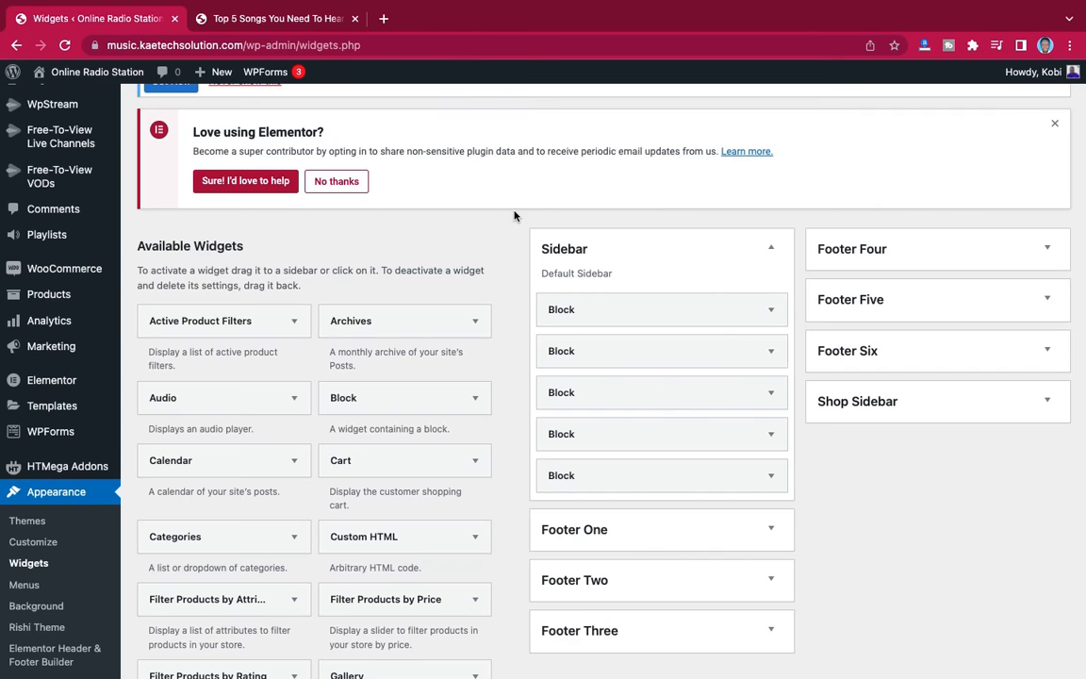
pyautogui.click(236, 19)
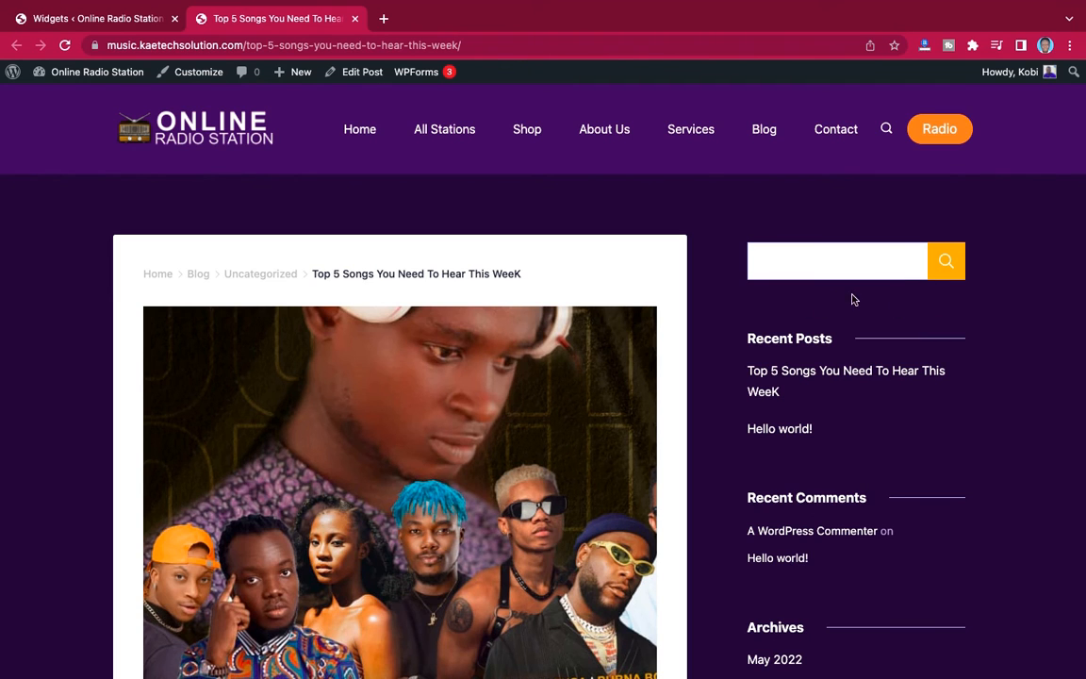
# - Return to the Widgets page and add a Text widget to the Sidebar area
pyautogui.click(94, 18)
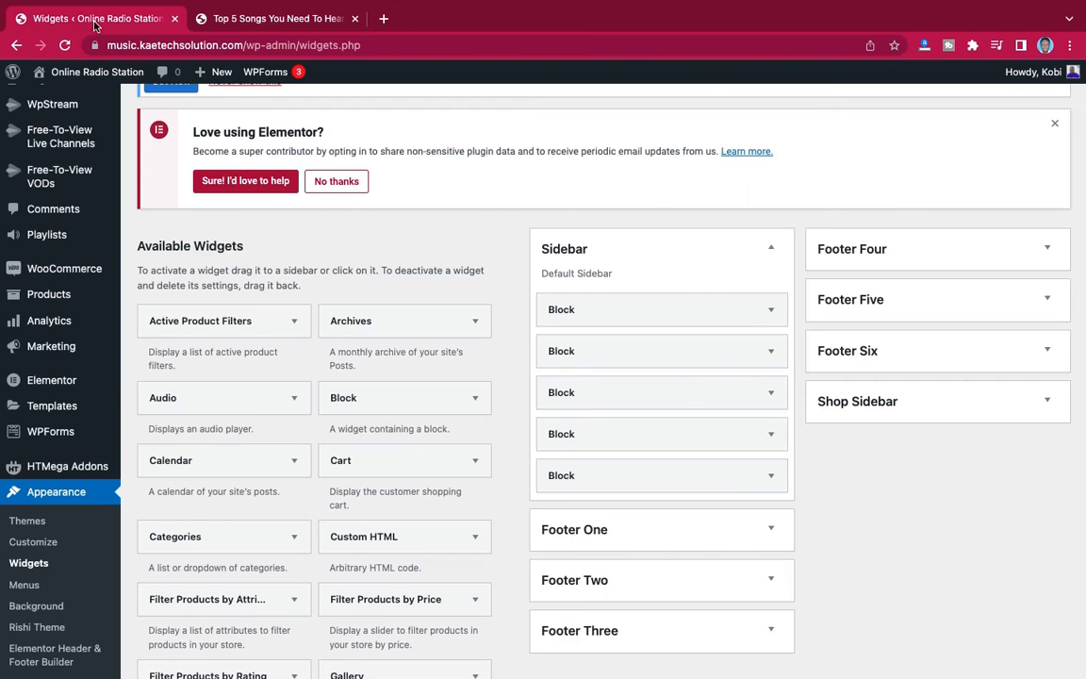
pyautogui.scroll(-3, 422, 418)
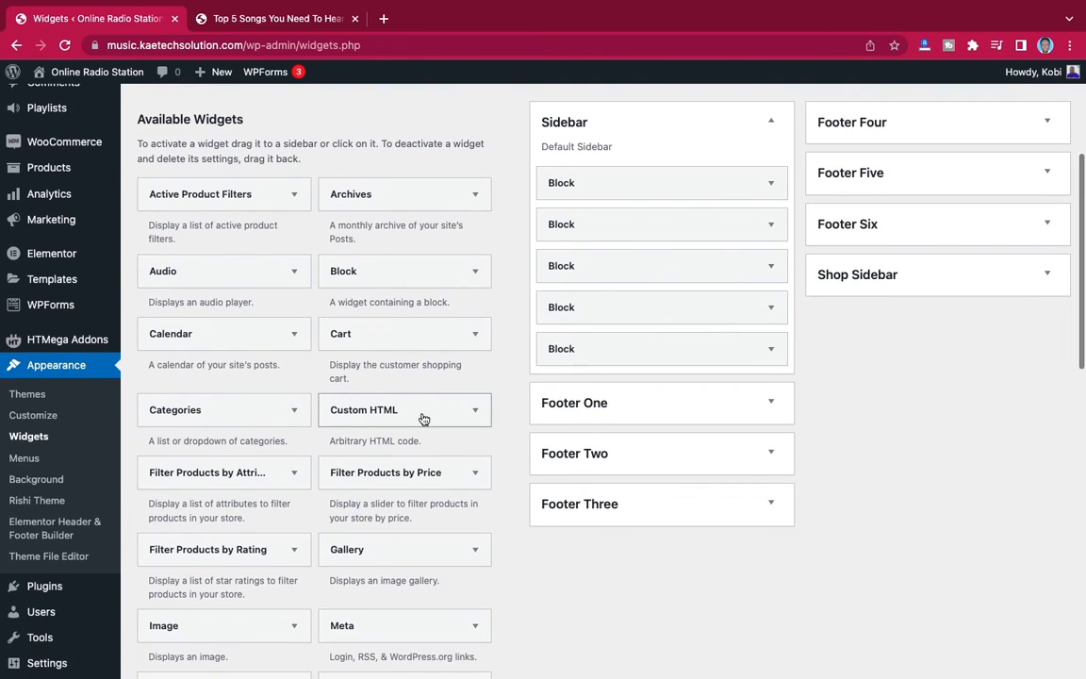
pyautogui.scroll(-3, 423, 417)
pyautogui.scroll(-9, 422, 415)
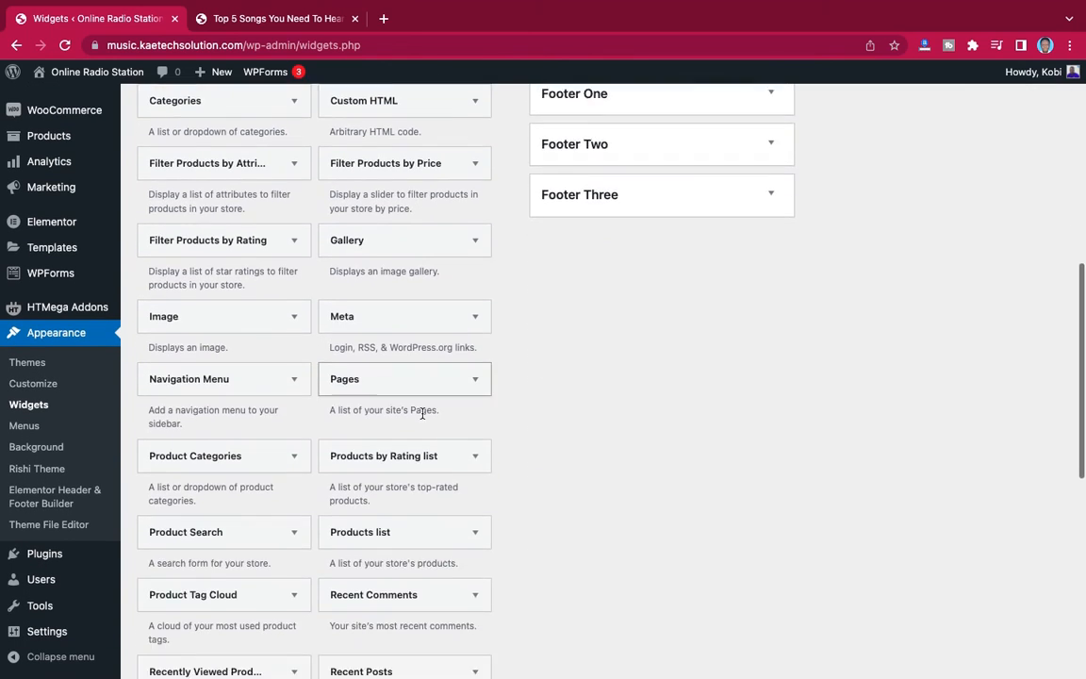
pyautogui.scroll(-1, 422, 418)
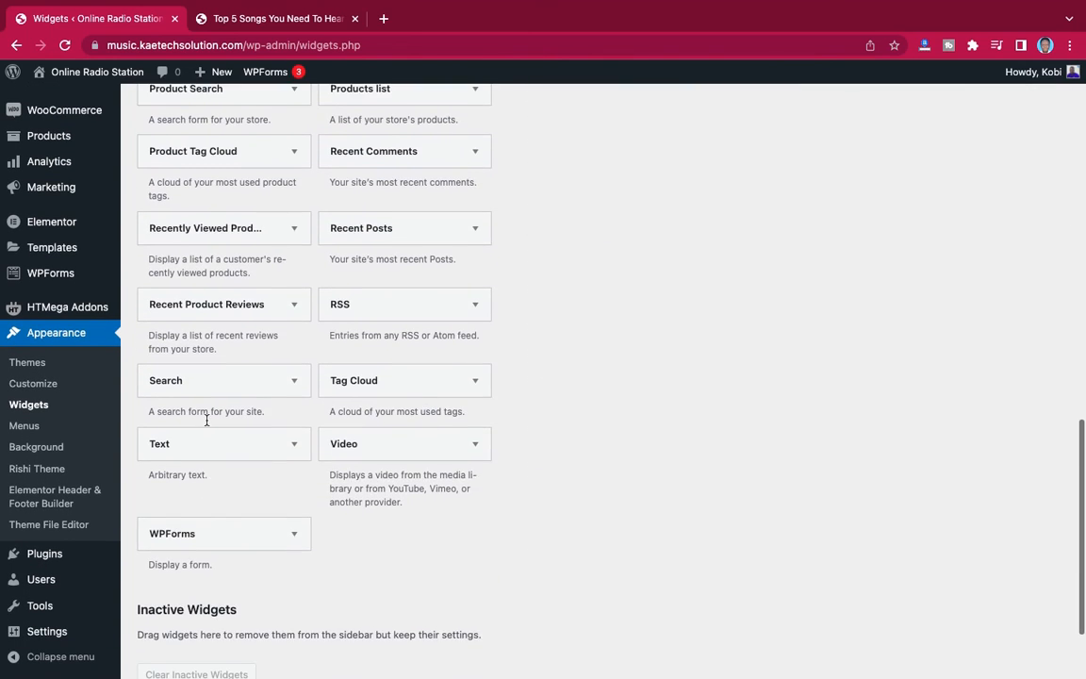
pyautogui.click(295, 445)
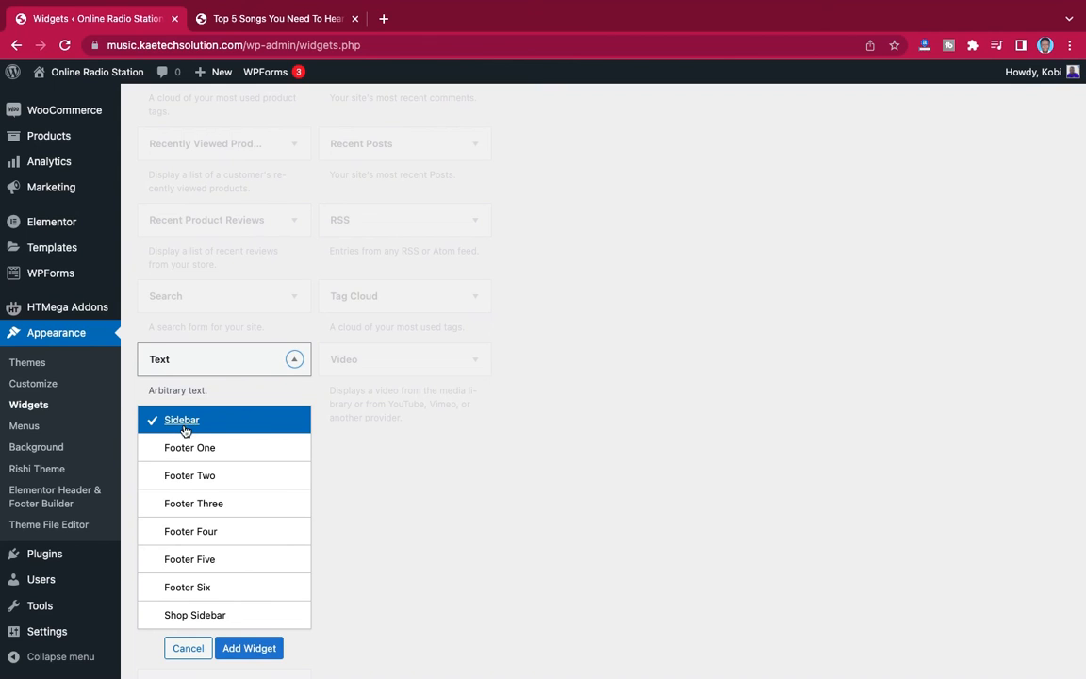
pyautogui.click(250, 647)
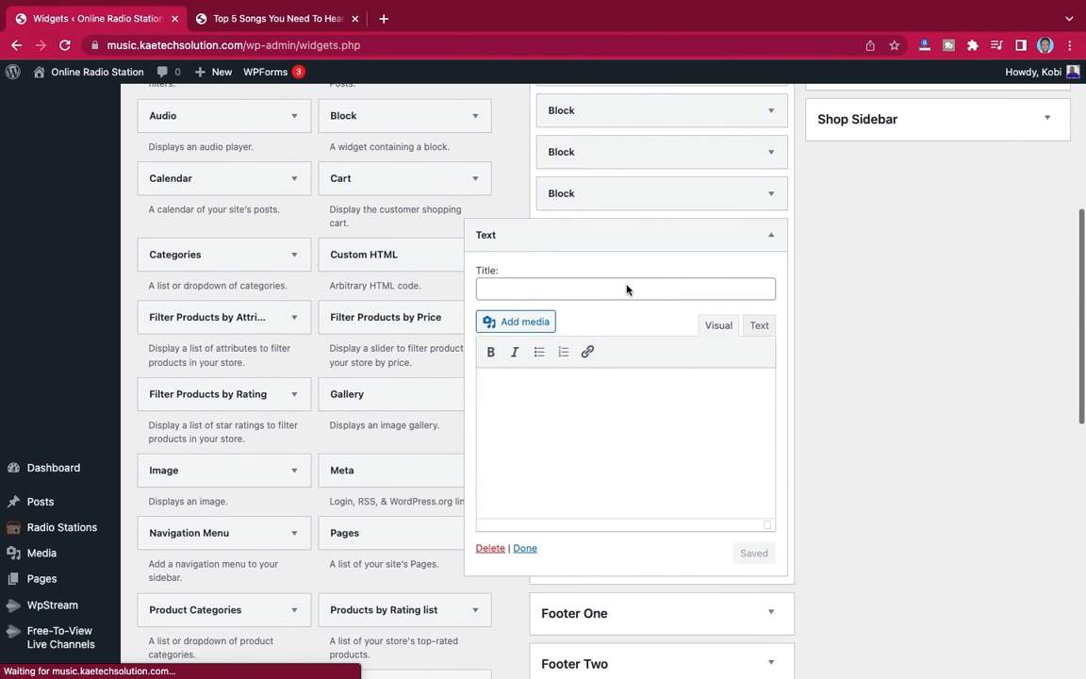
# - Collapse the new Text widget and move it to second place in the Sidebar area, directly below the first block
pyautogui.click(771, 238)
pyautogui.scroll(5, 770, 240)
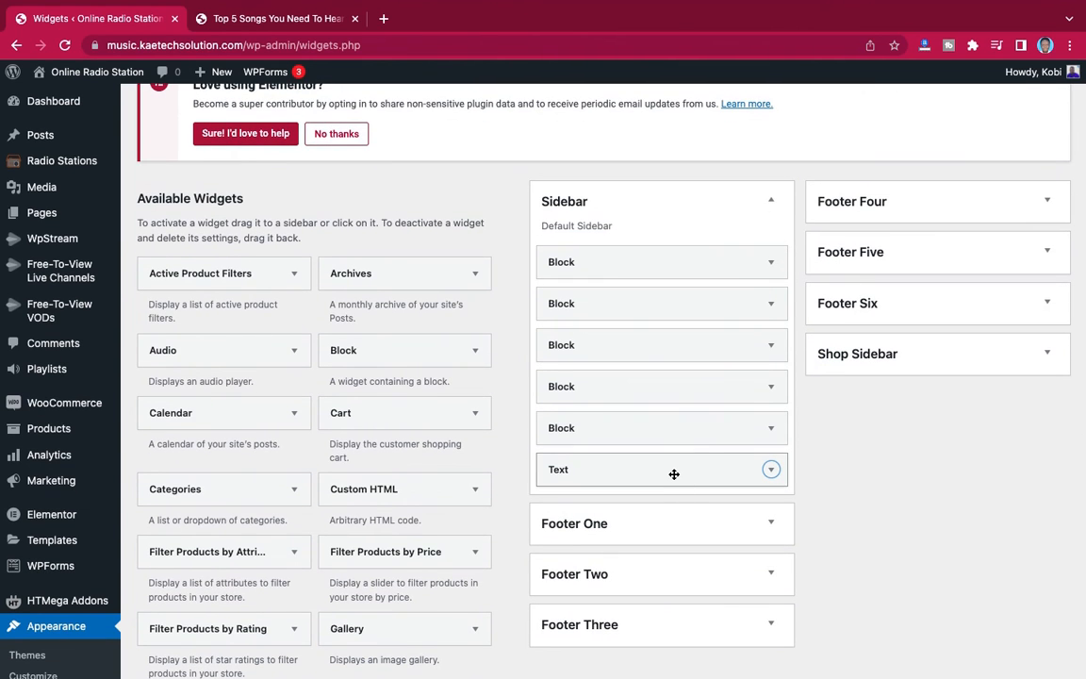
pyautogui.moveTo(673, 474); pyautogui.dragTo(637, 302)
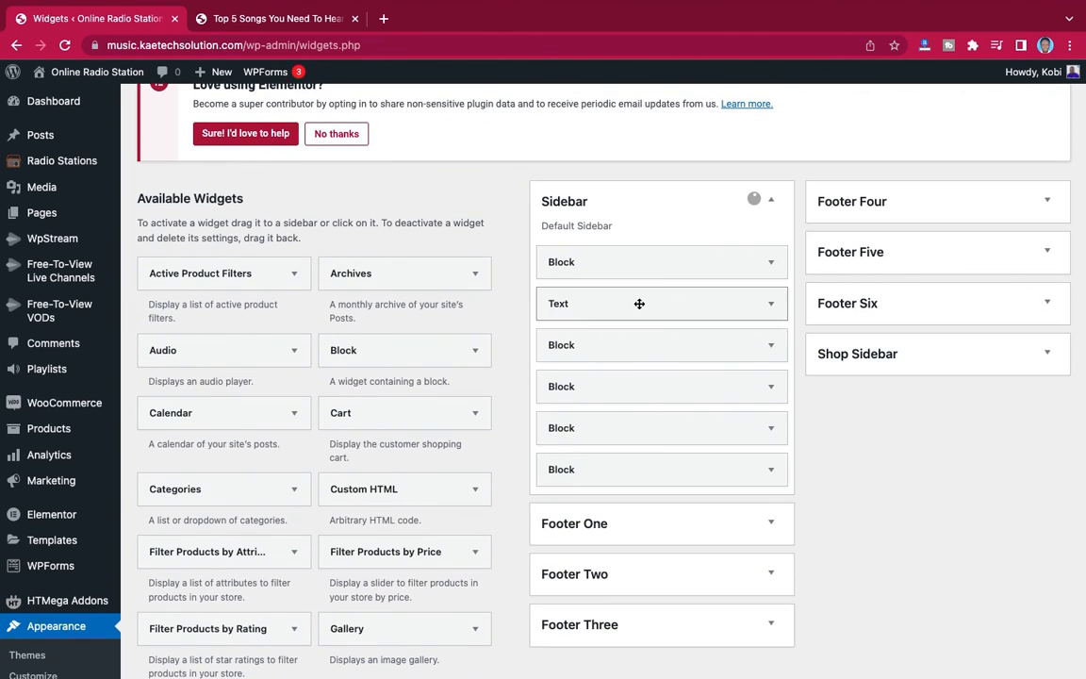
# - Title the Text widget "Trending Songs", paste the shortcode [ai_playlist id="423"] as its content, then save and close it
pyautogui.click(772, 306)
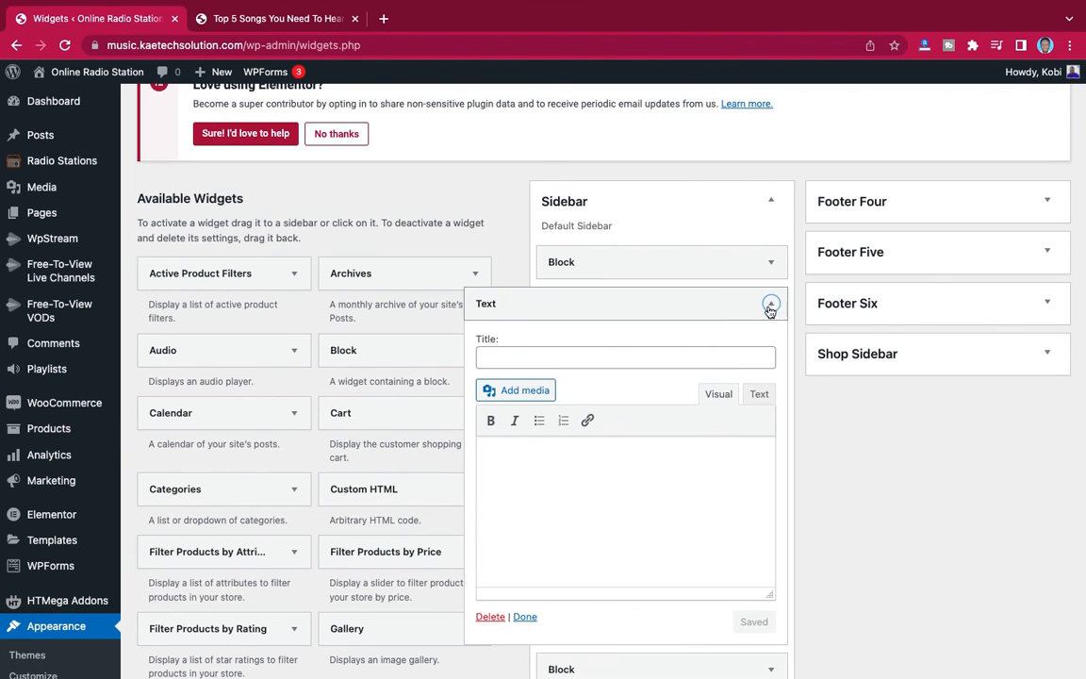
pyautogui.click(590, 357)
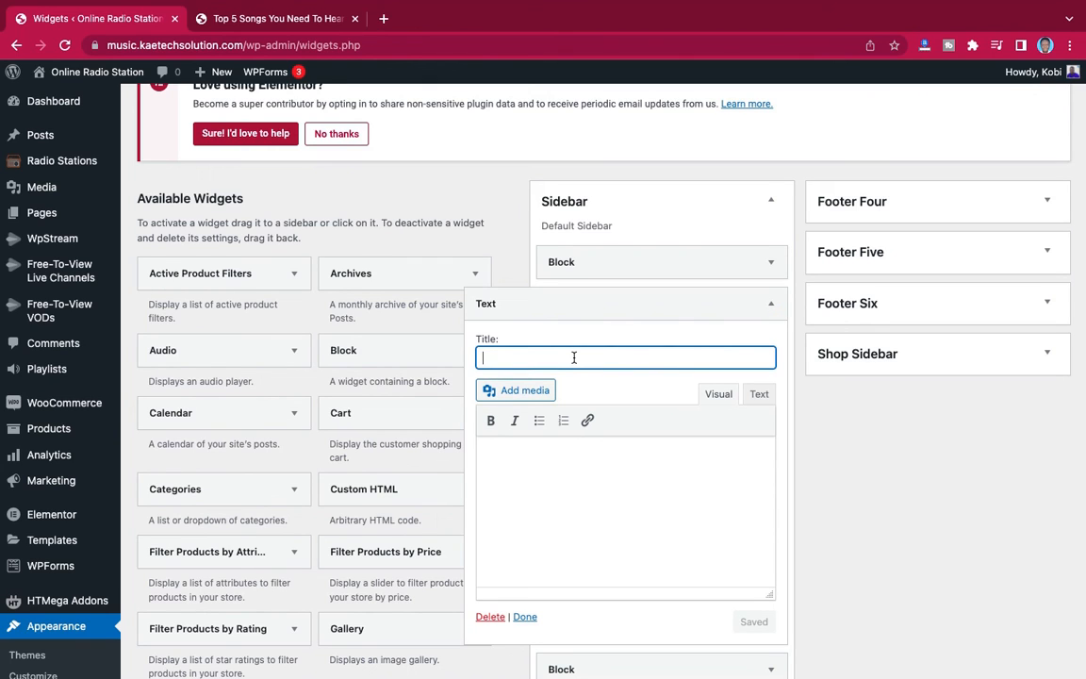
pyautogui.write('Trending Songs')
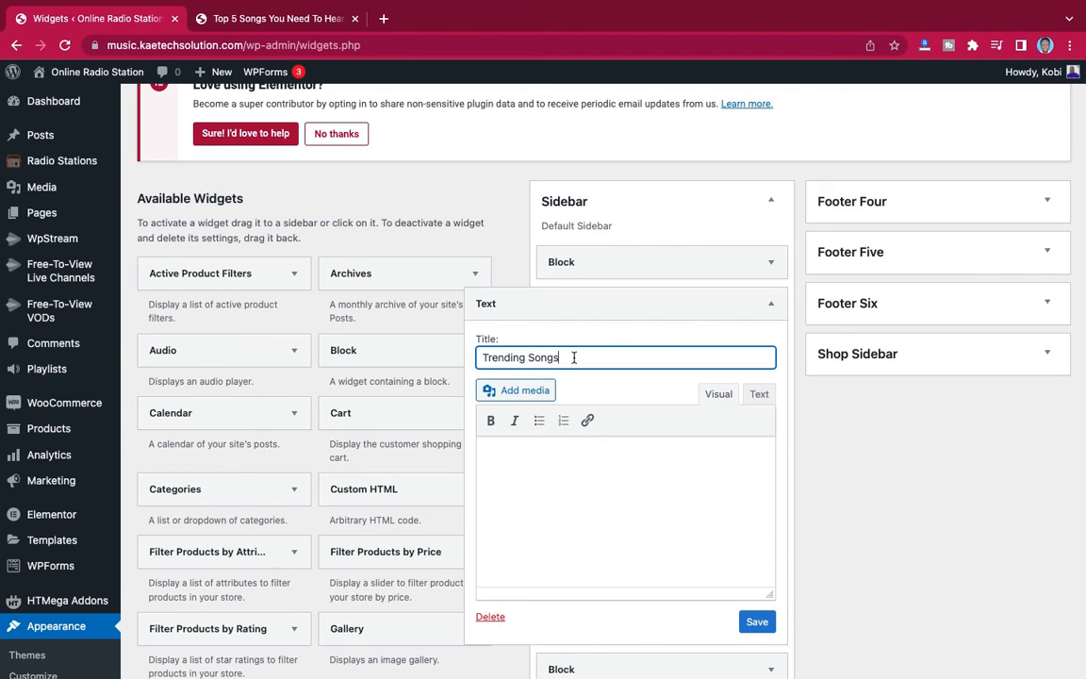
pyautogui.click(506, 453)
pyautogui.write('[ai_playlist id="423"]')
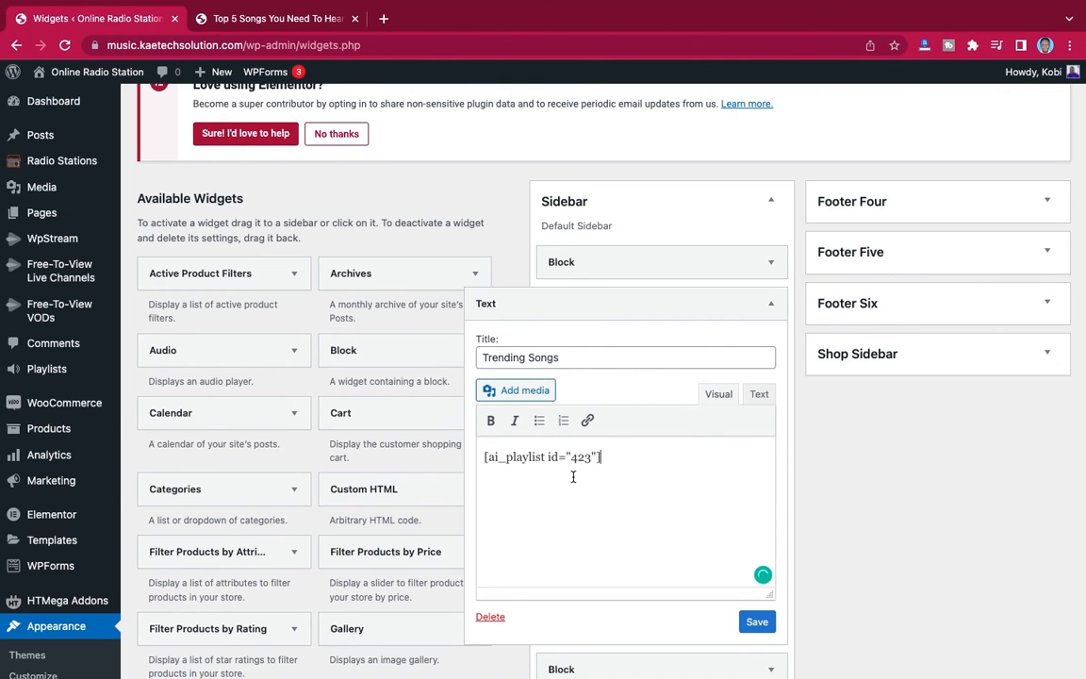
pyautogui.click(756, 626)
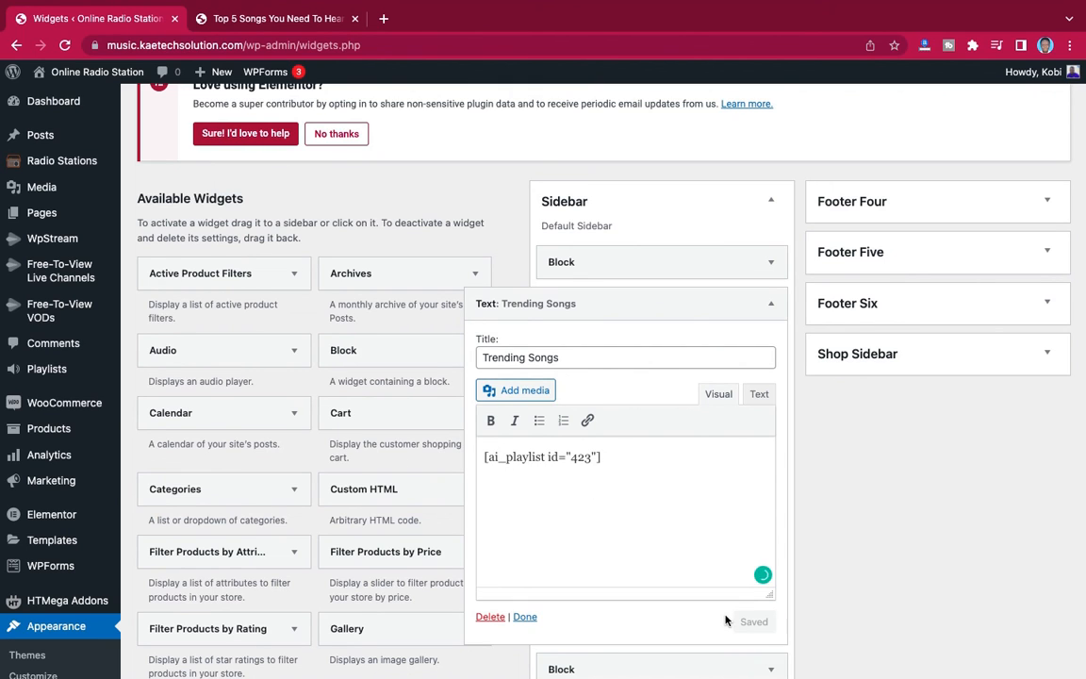
pyautogui.click(524, 617)
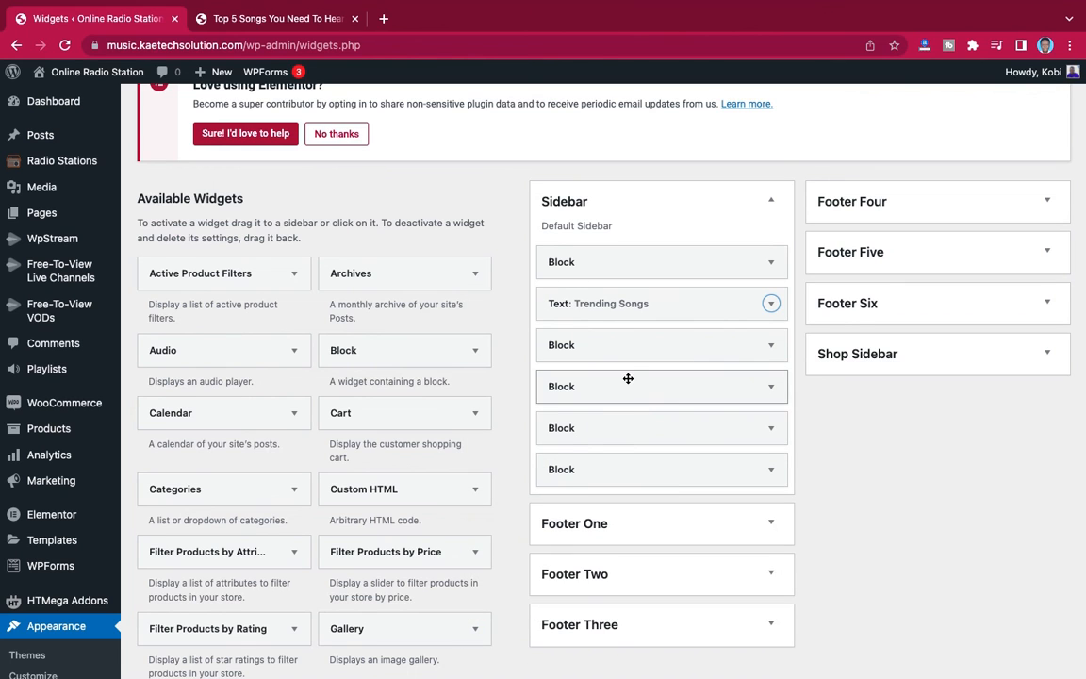
# - Reload the live post and examine the Trending Songs sidebar section, including its player, track list and download links
pyautogui.click(293, 26)
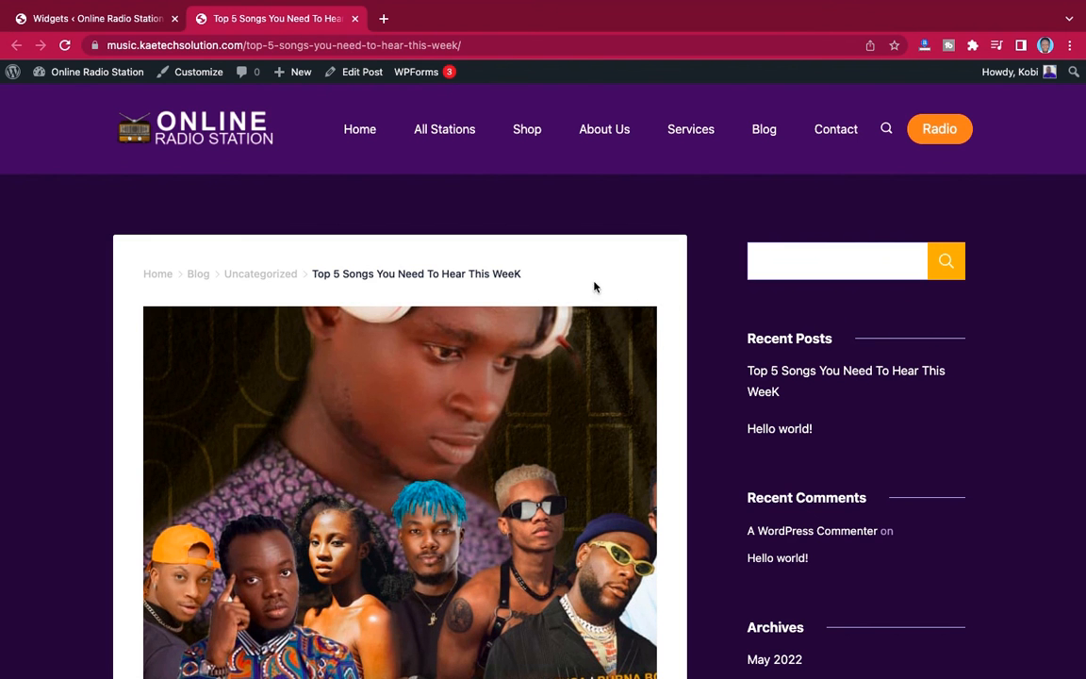
pyautogui.click(64, 46)
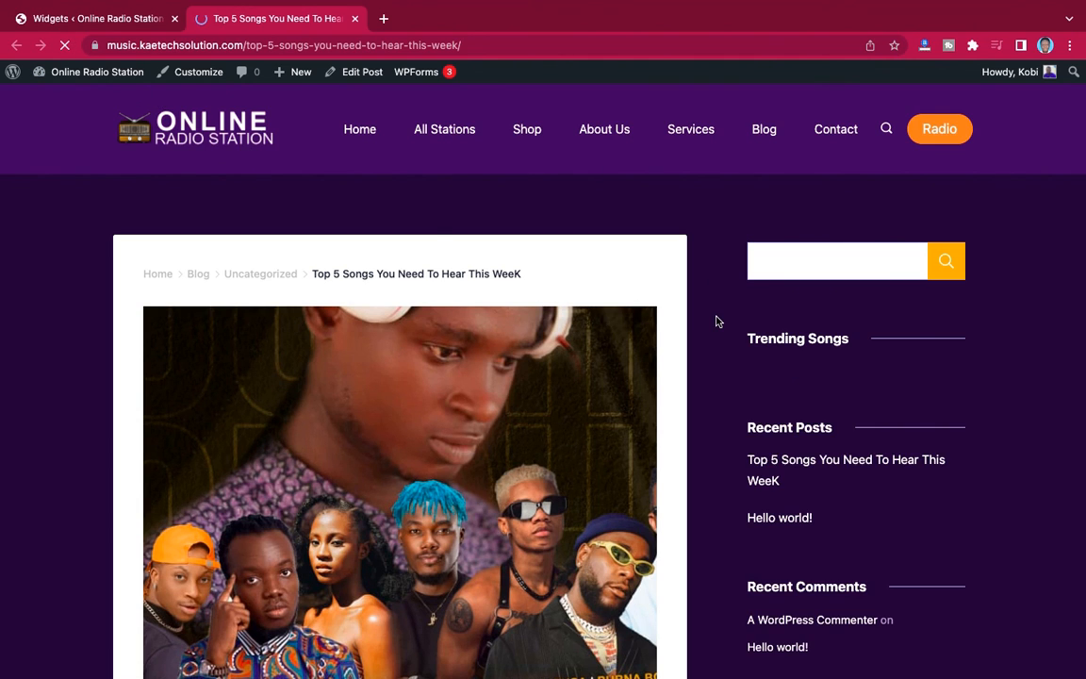
pyautogui.scroll(-3, 1044, 488)
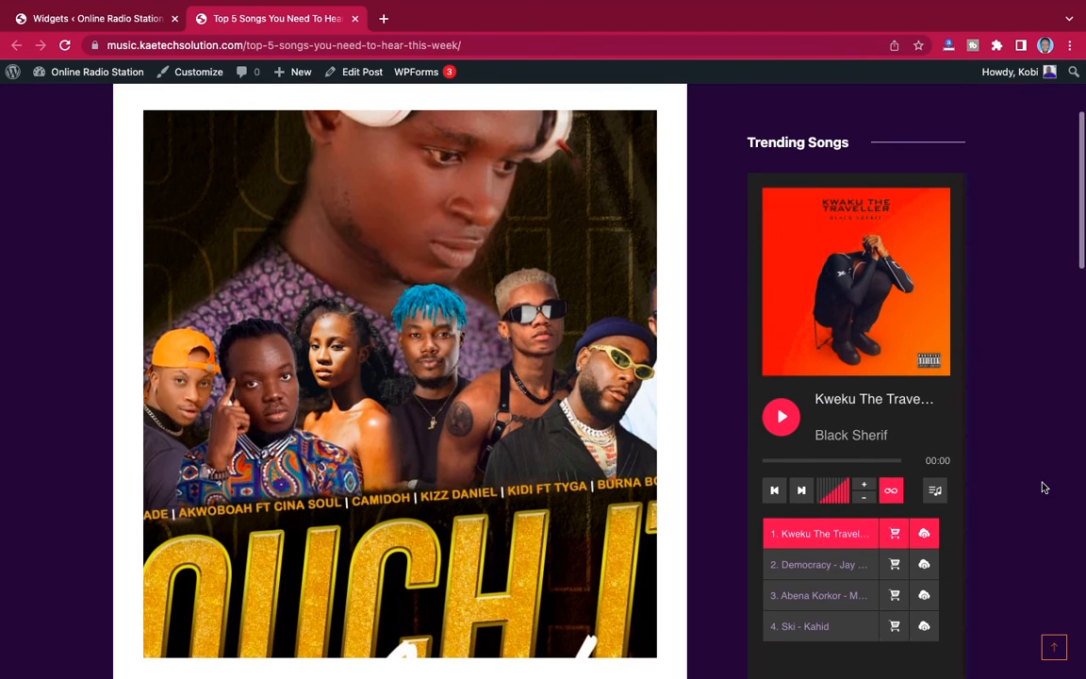
pyautogui.scroll(-2, 931, 585)
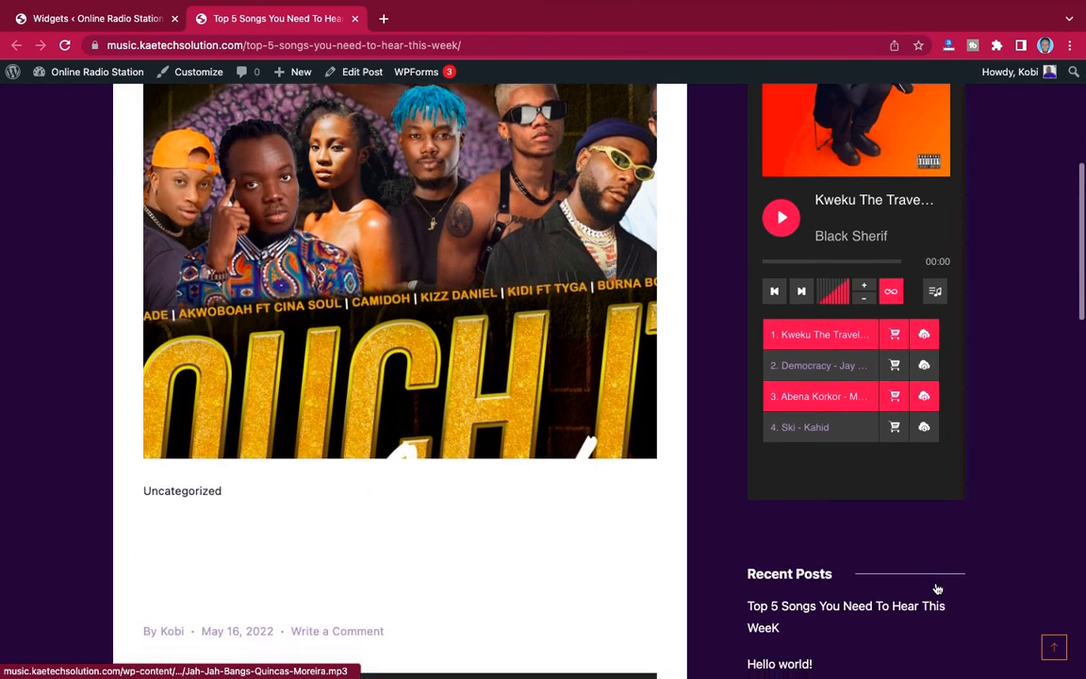
pyautogui.scroll(3, 937, 589)
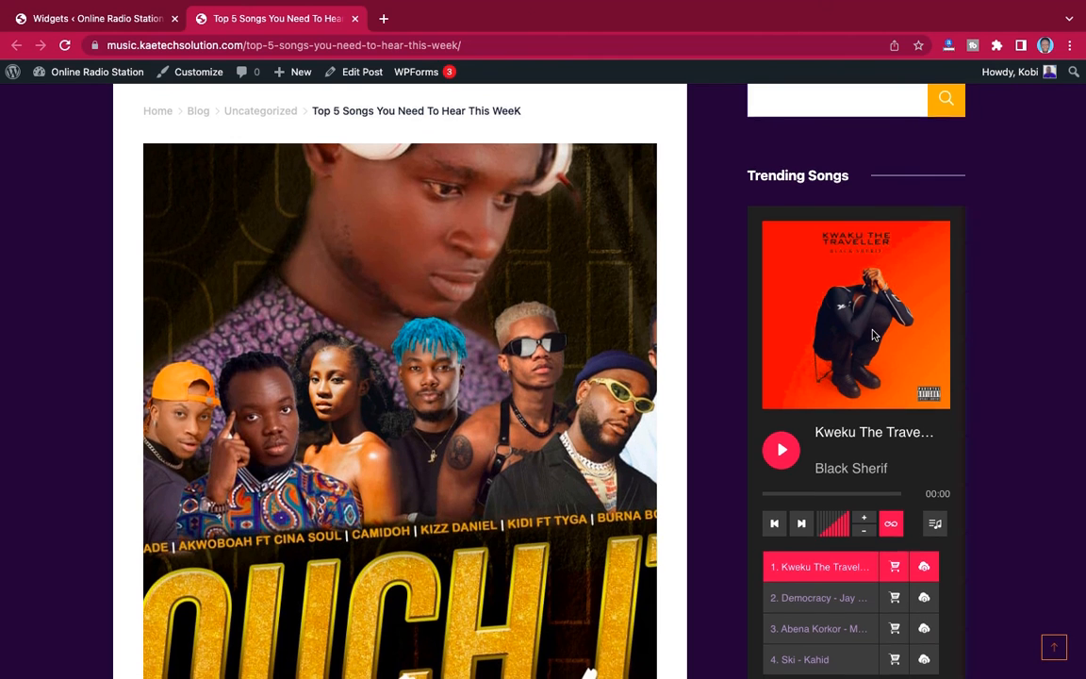
pyautogui.scroll(-2, 873, 335)
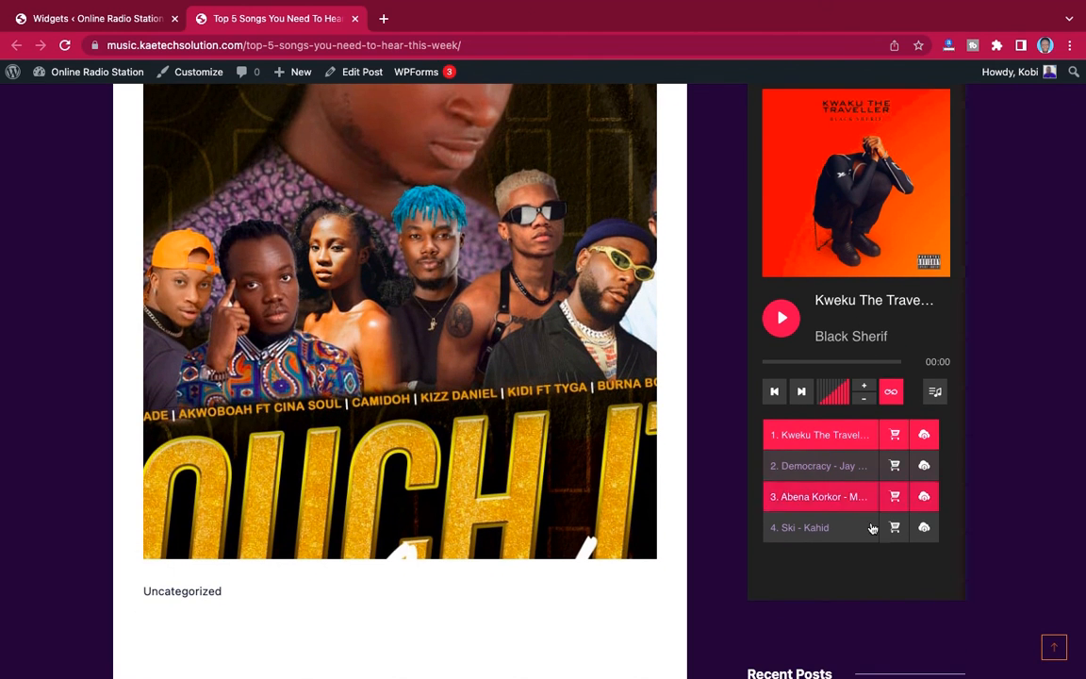
pyautogui.scroll(5, 891, 429)
pyautogui.scroll(-5, 886, 405)
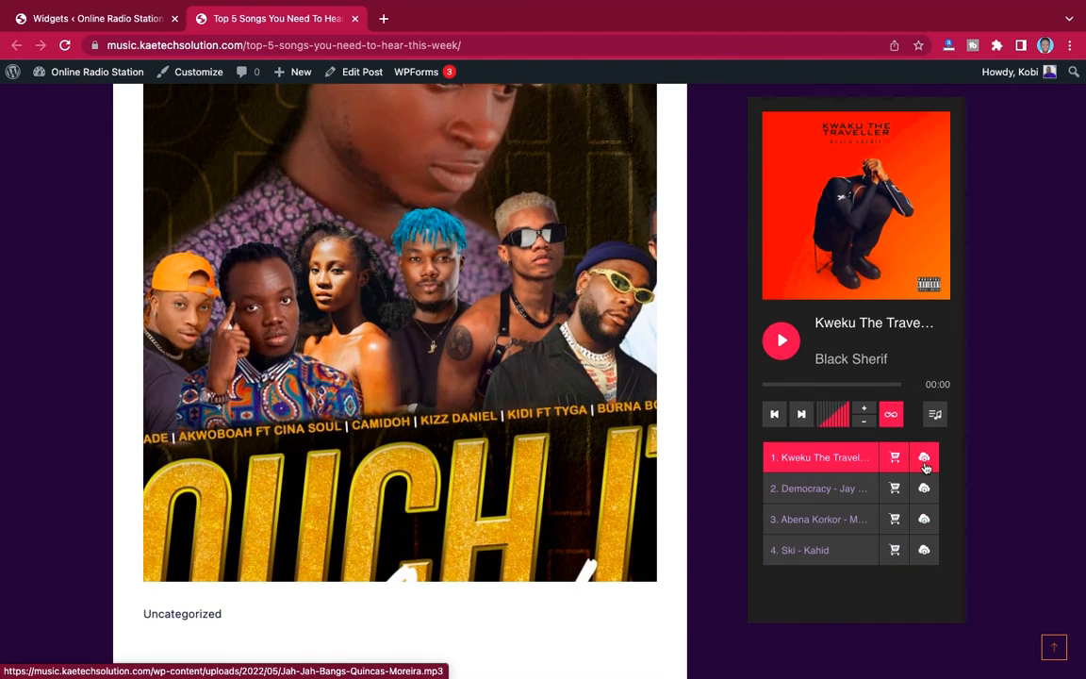
pyautogui.scroll(3, 926, 348)
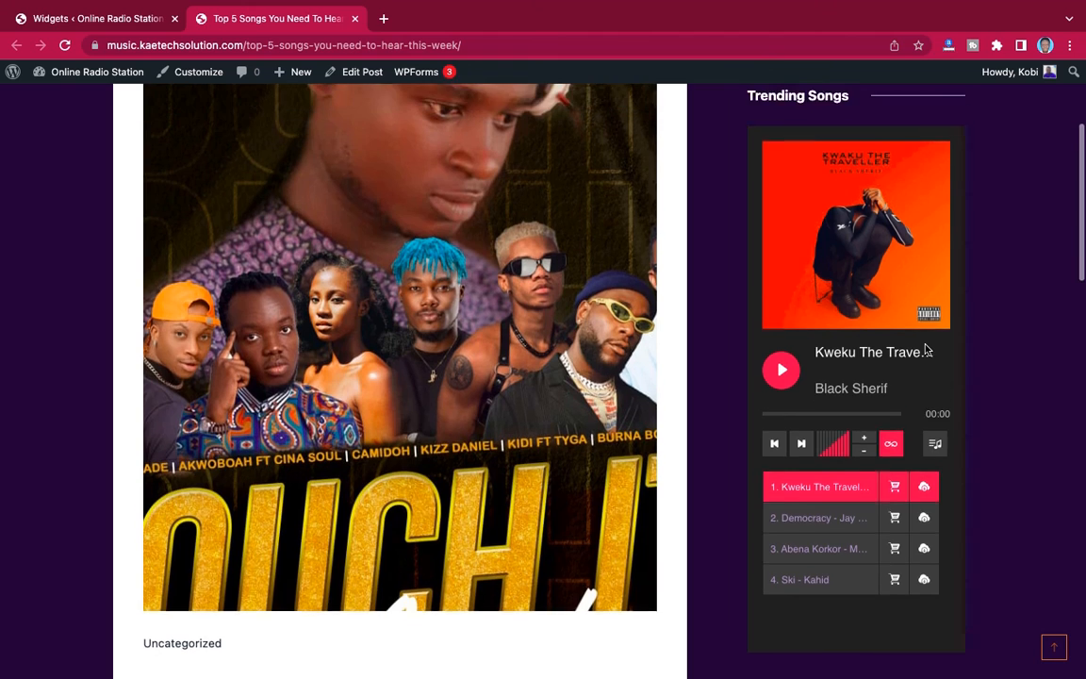
pyautogui.scroll(2, 926, 349)
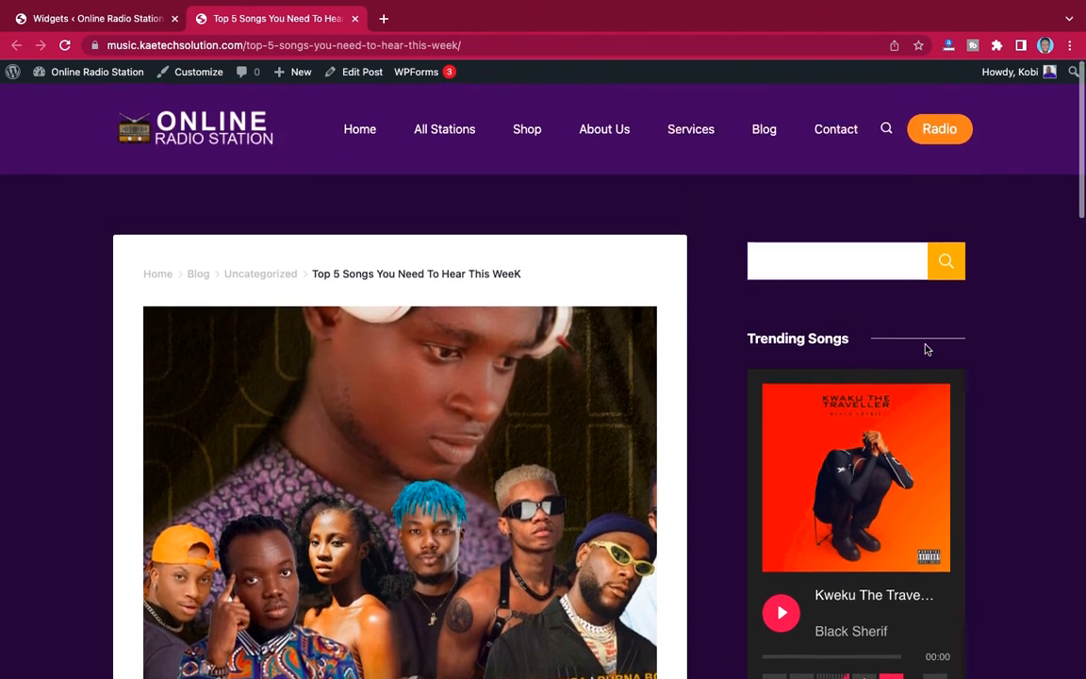
pyautogui.scroll(-3, 926, 349)
pyautogui.scroll(-4, 926, 348)
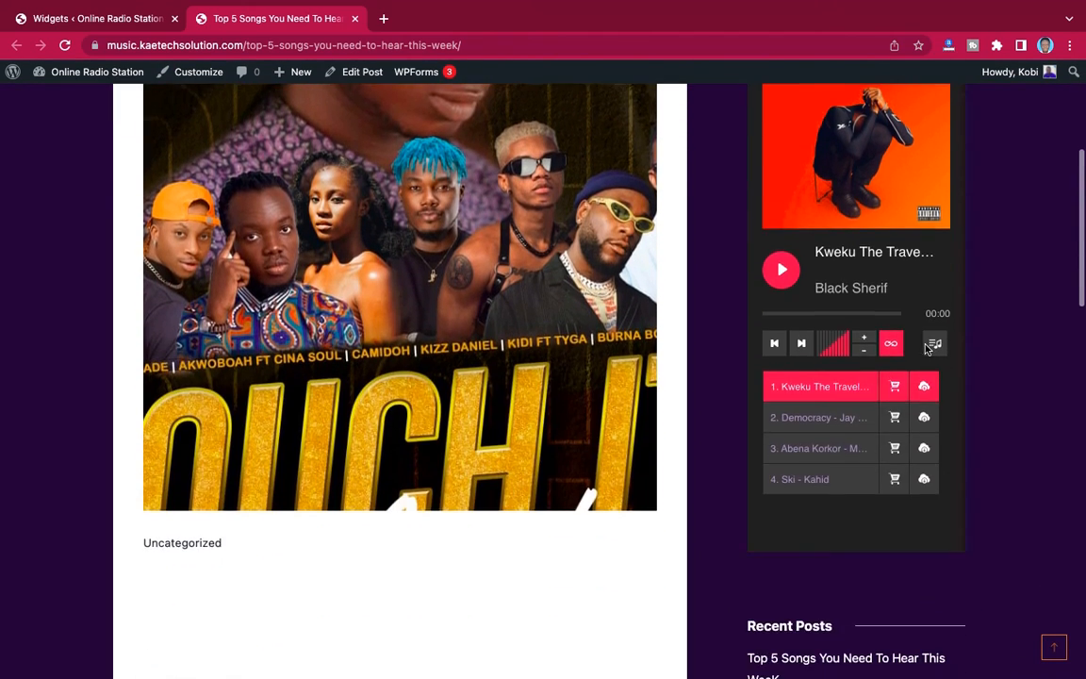
pyautogui.scroll(6, 926, 349)
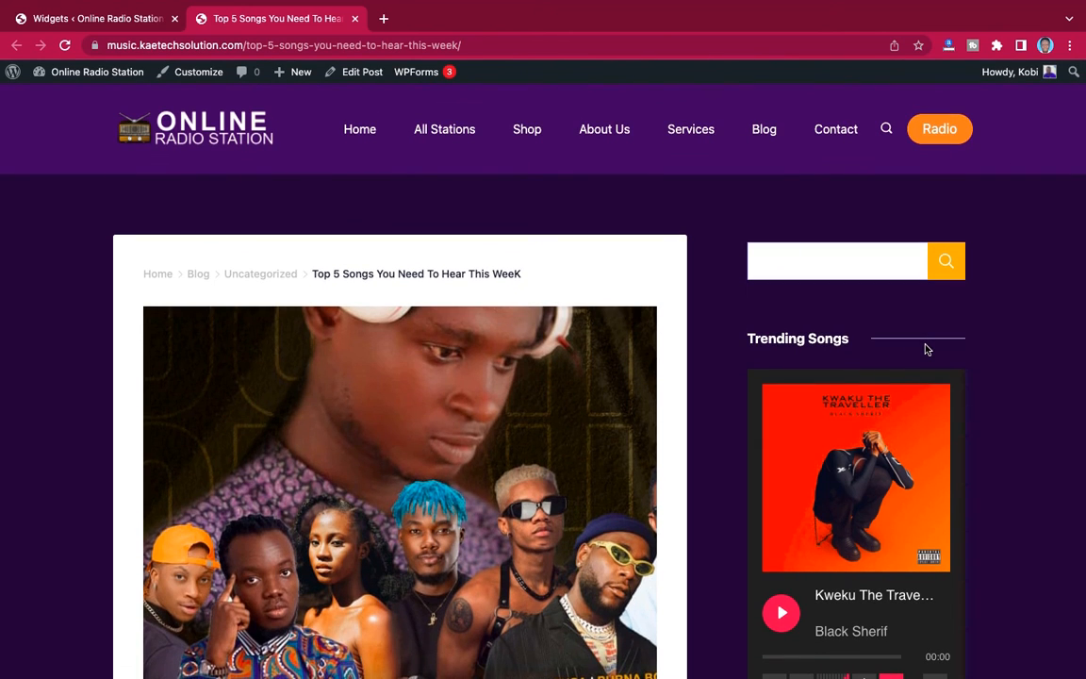